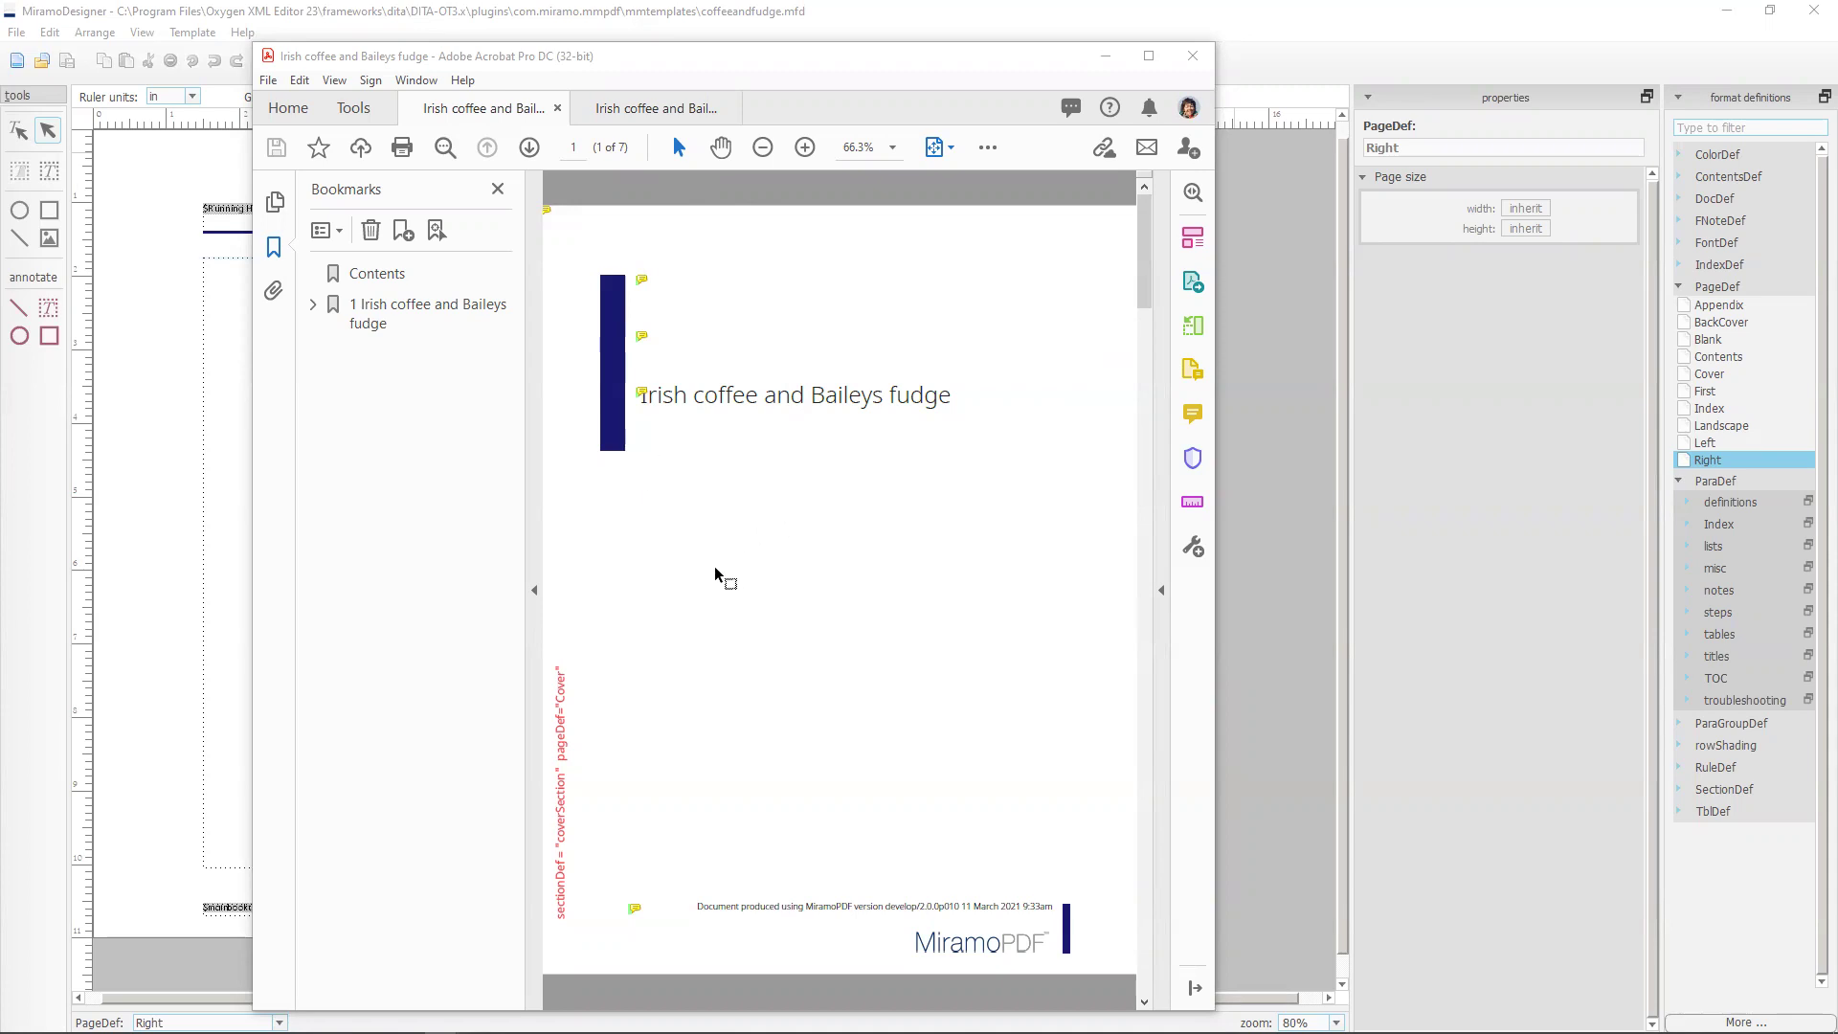
Examine the title formatting on the generated PDF's cover and compare it with the reference PDF's cover.
mouse_move(645, 340)
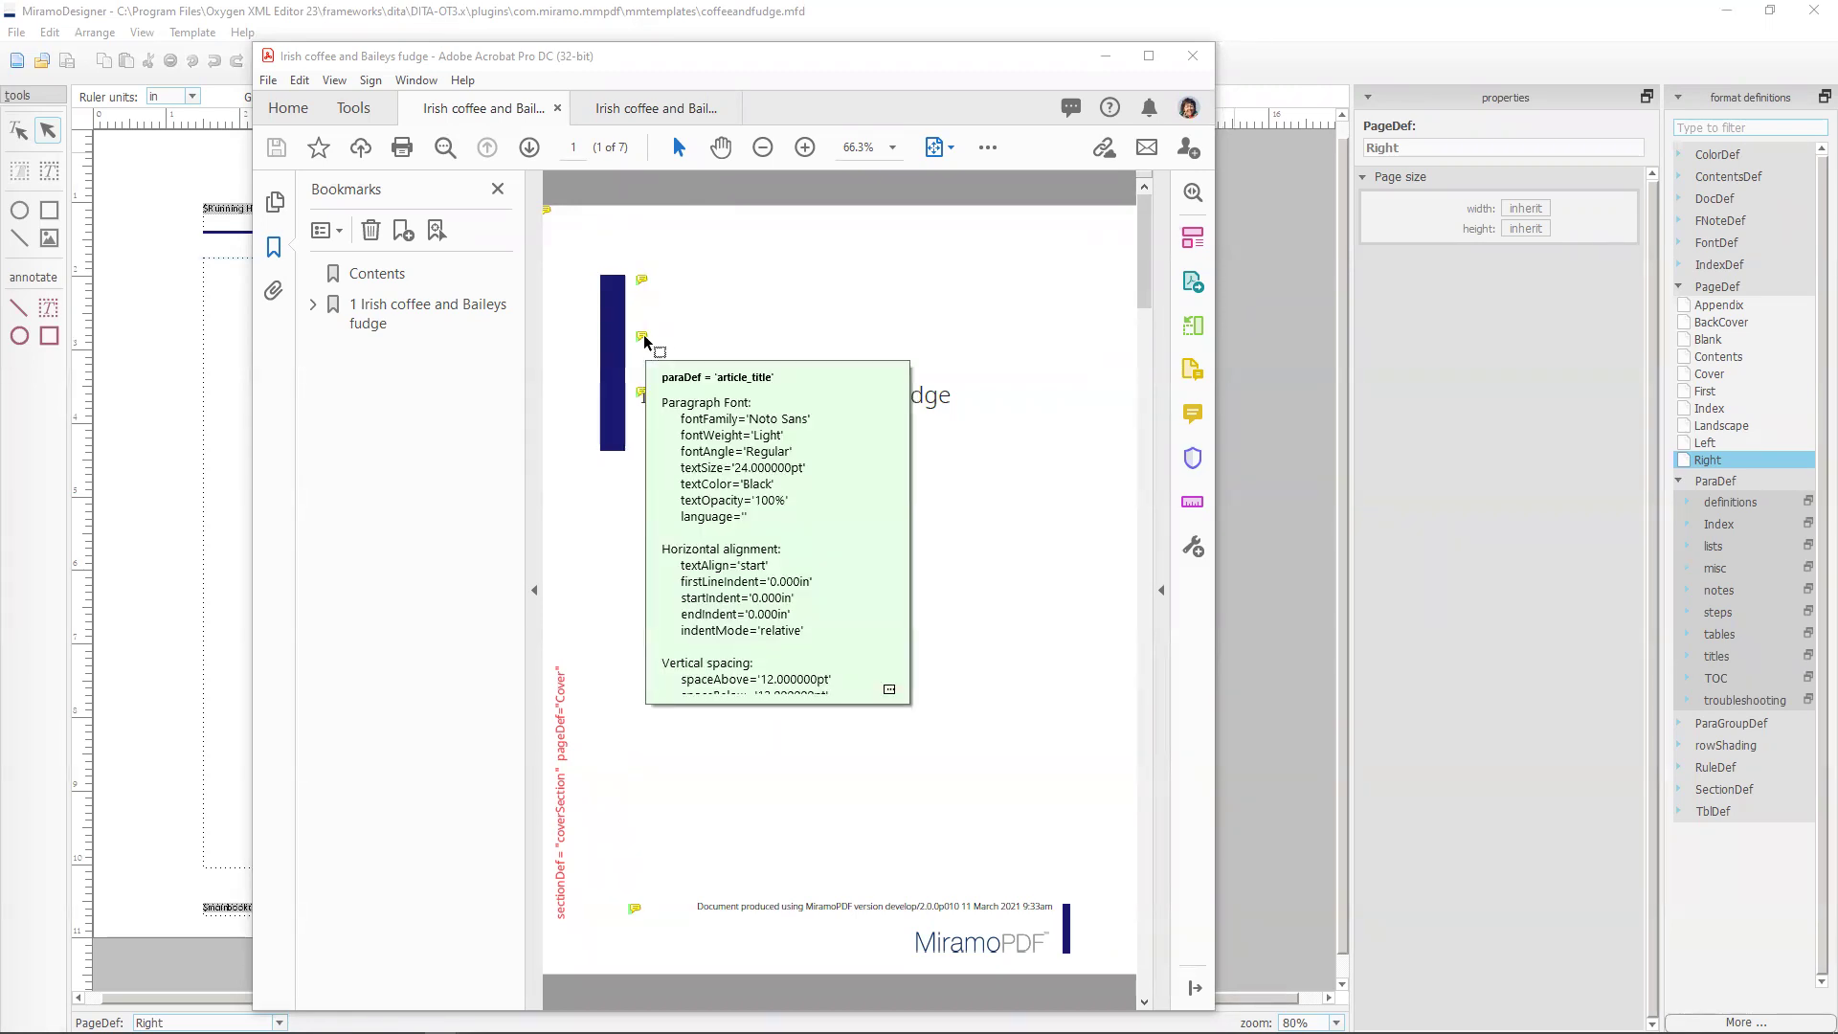
click(657, 108)
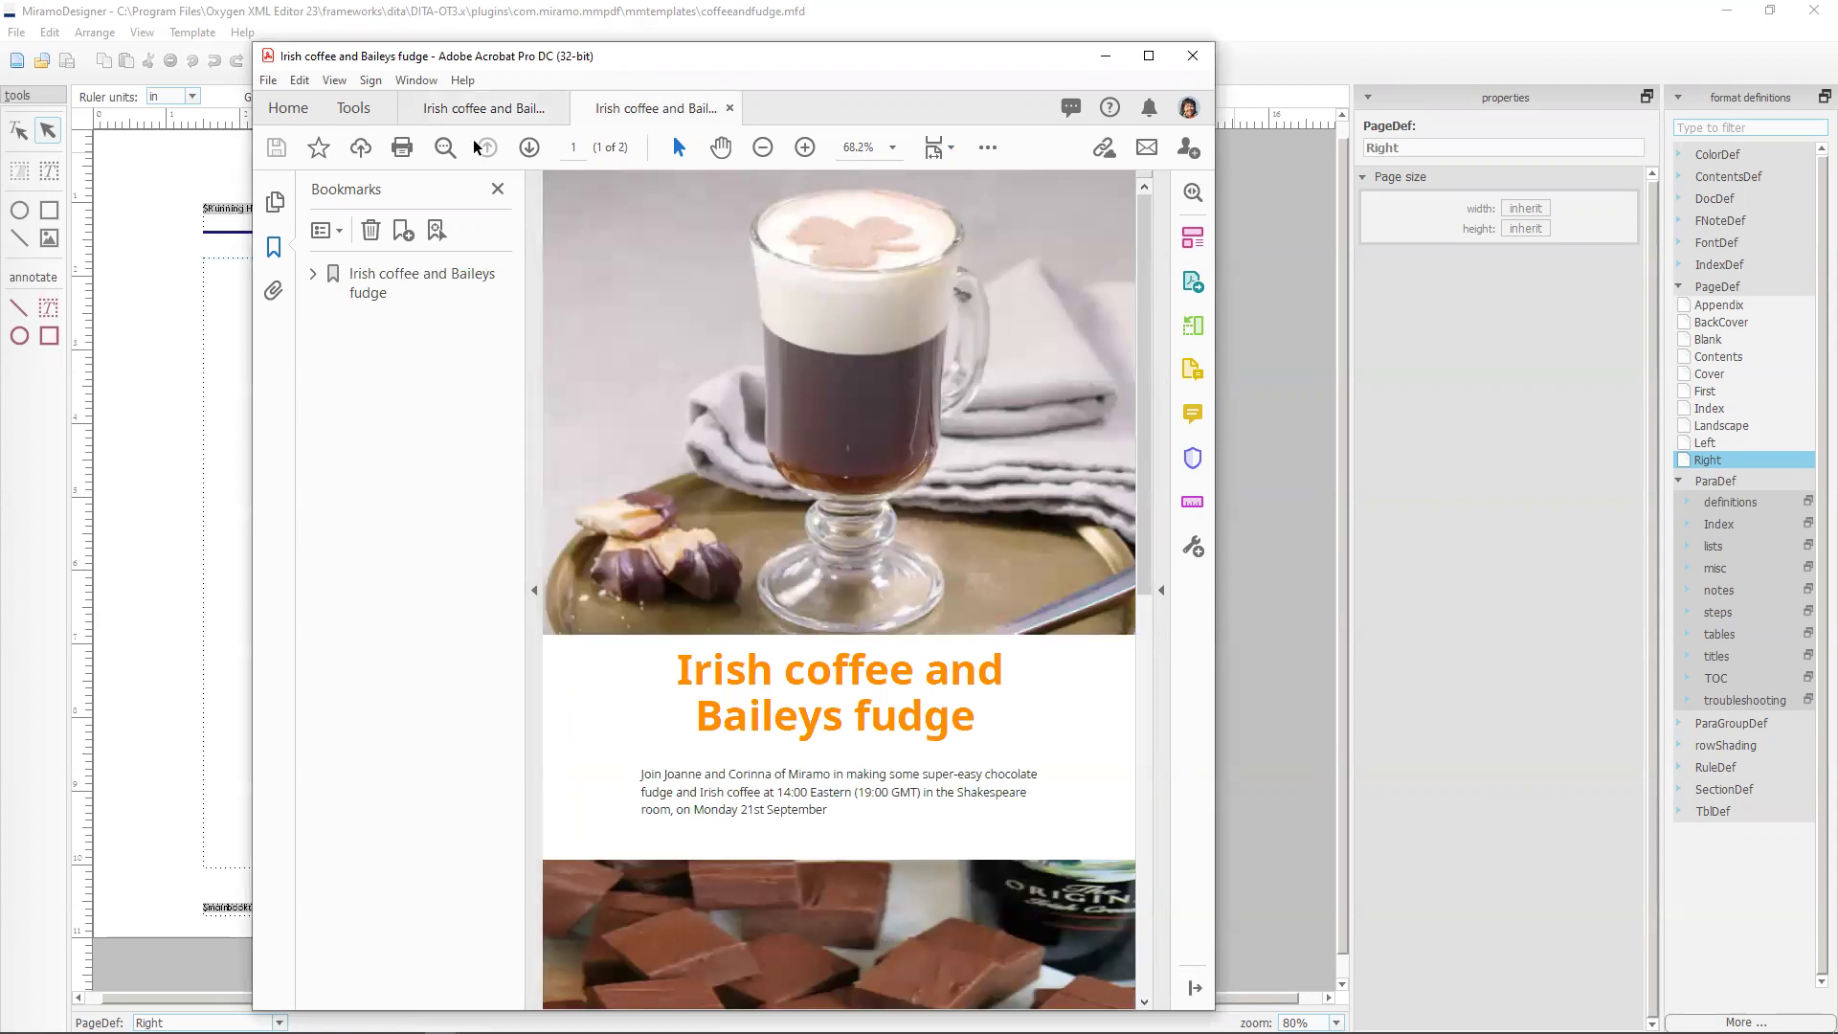
click(484, 111)
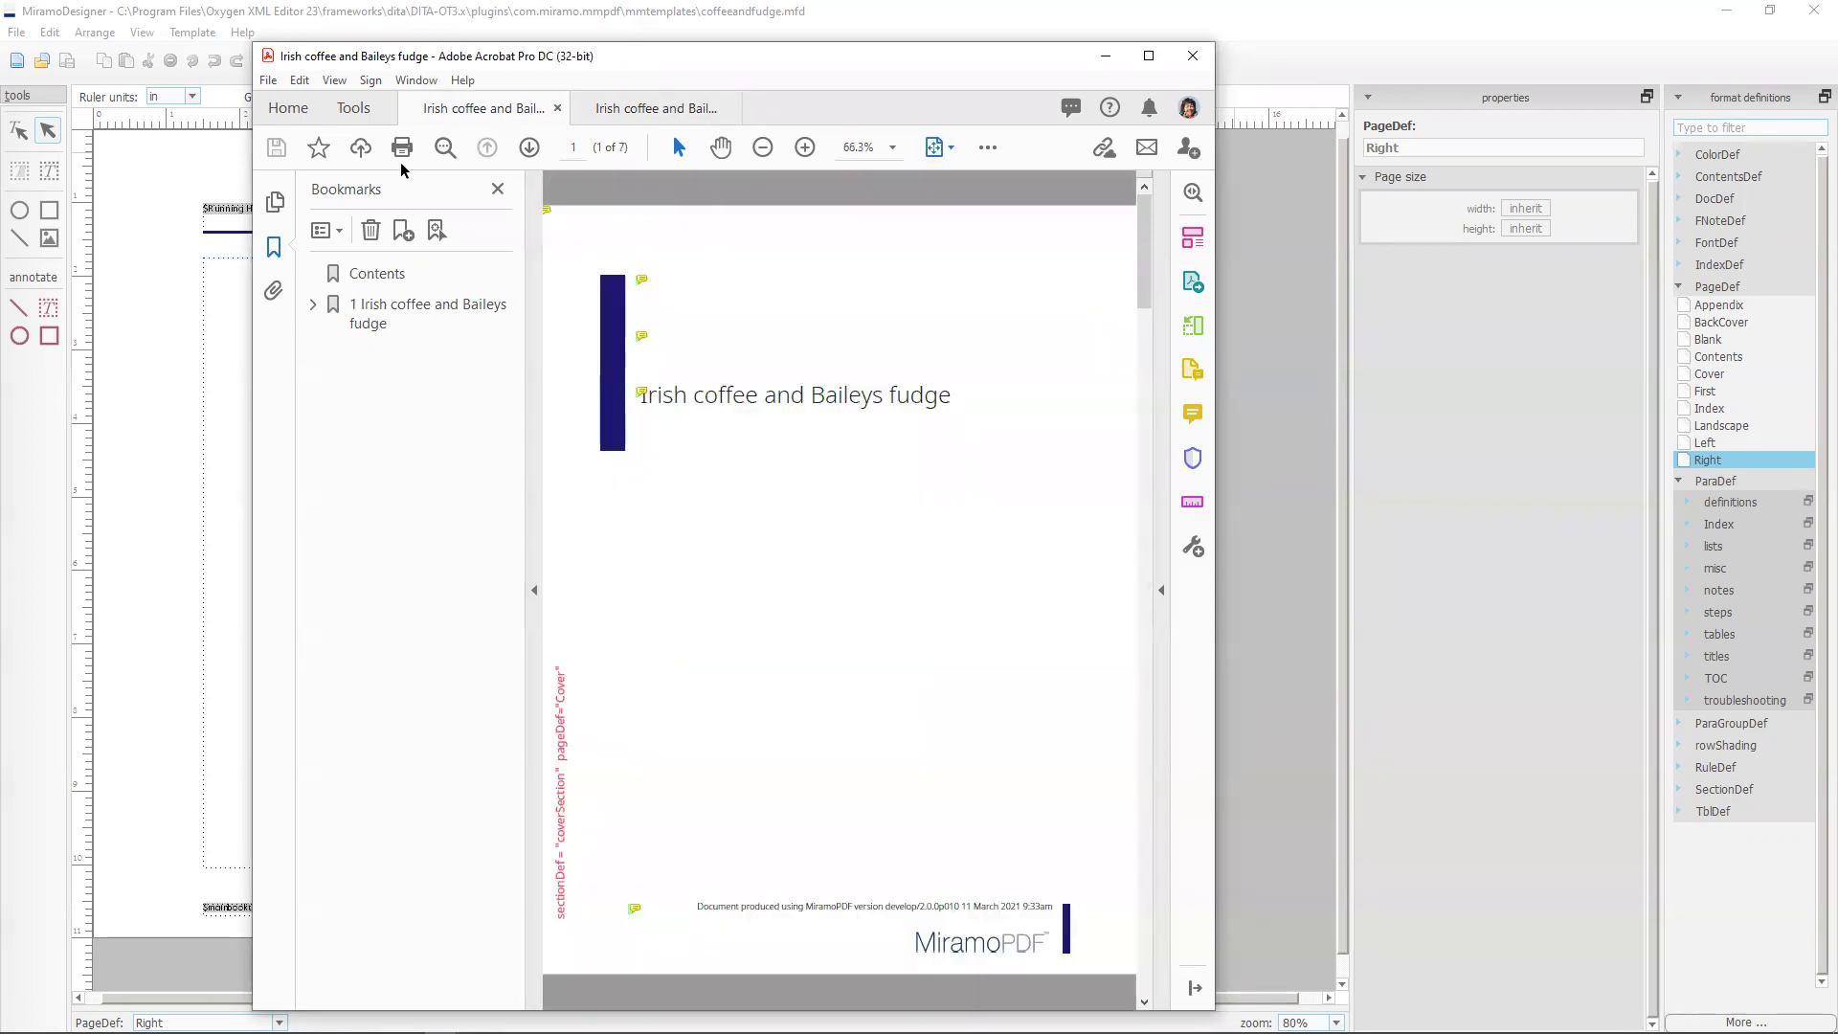
Switch to MiramoDesigner and delete the $booklibrary frame, the $booktitlealt frame and the blue bar beside them from the Cover page.
click(1415, 21)
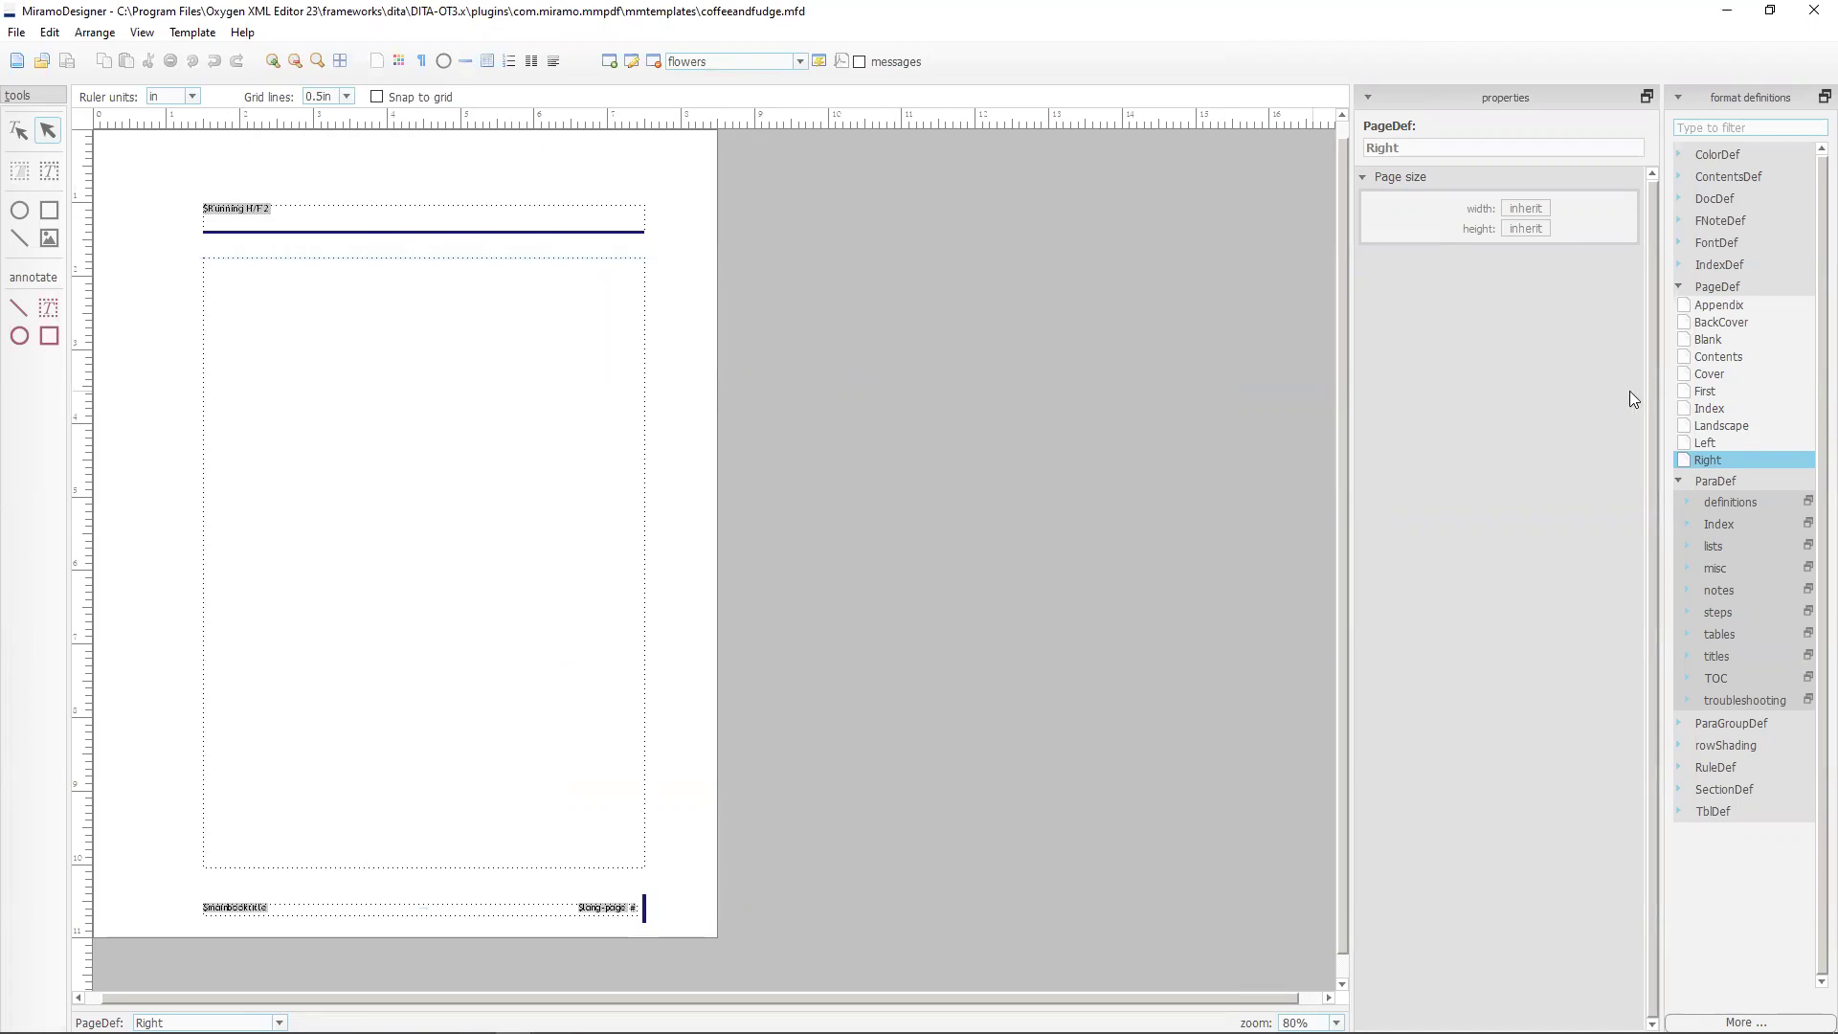
click(1714, 375)
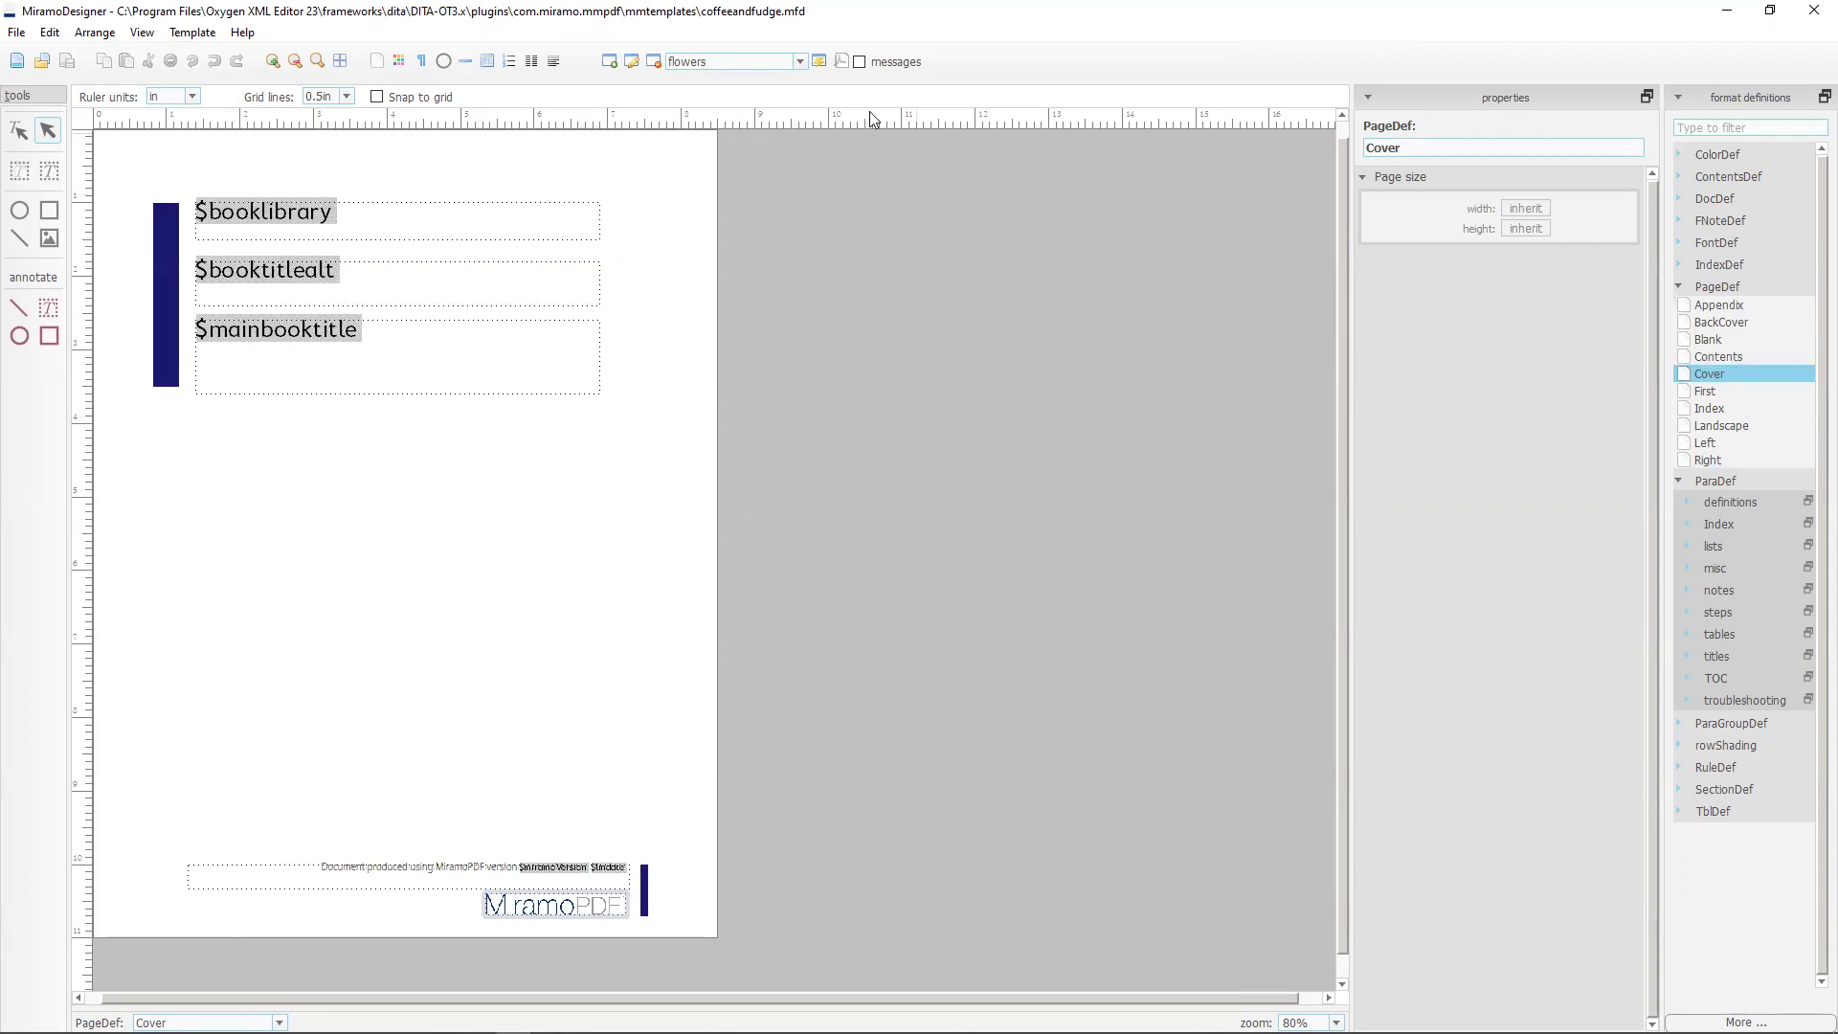
click(319, 218)
shift+click(315, 281)
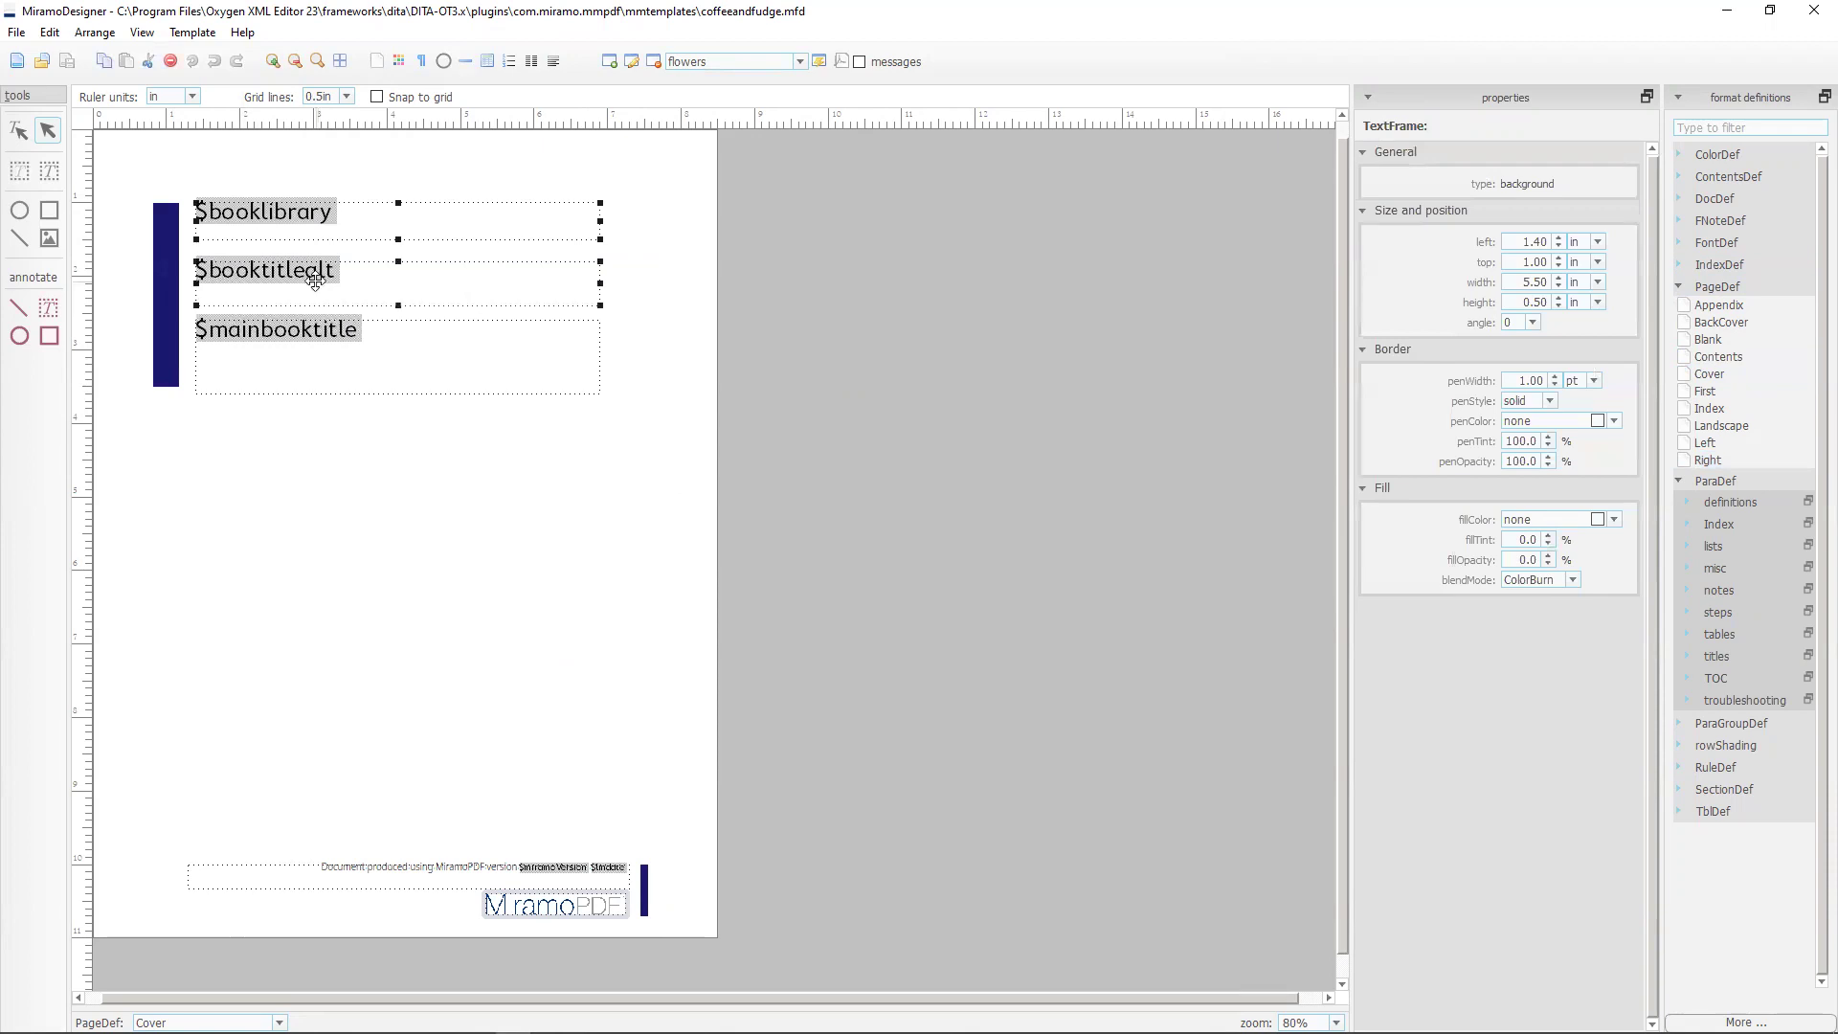
shift+click(158, 281)
key(Delete)
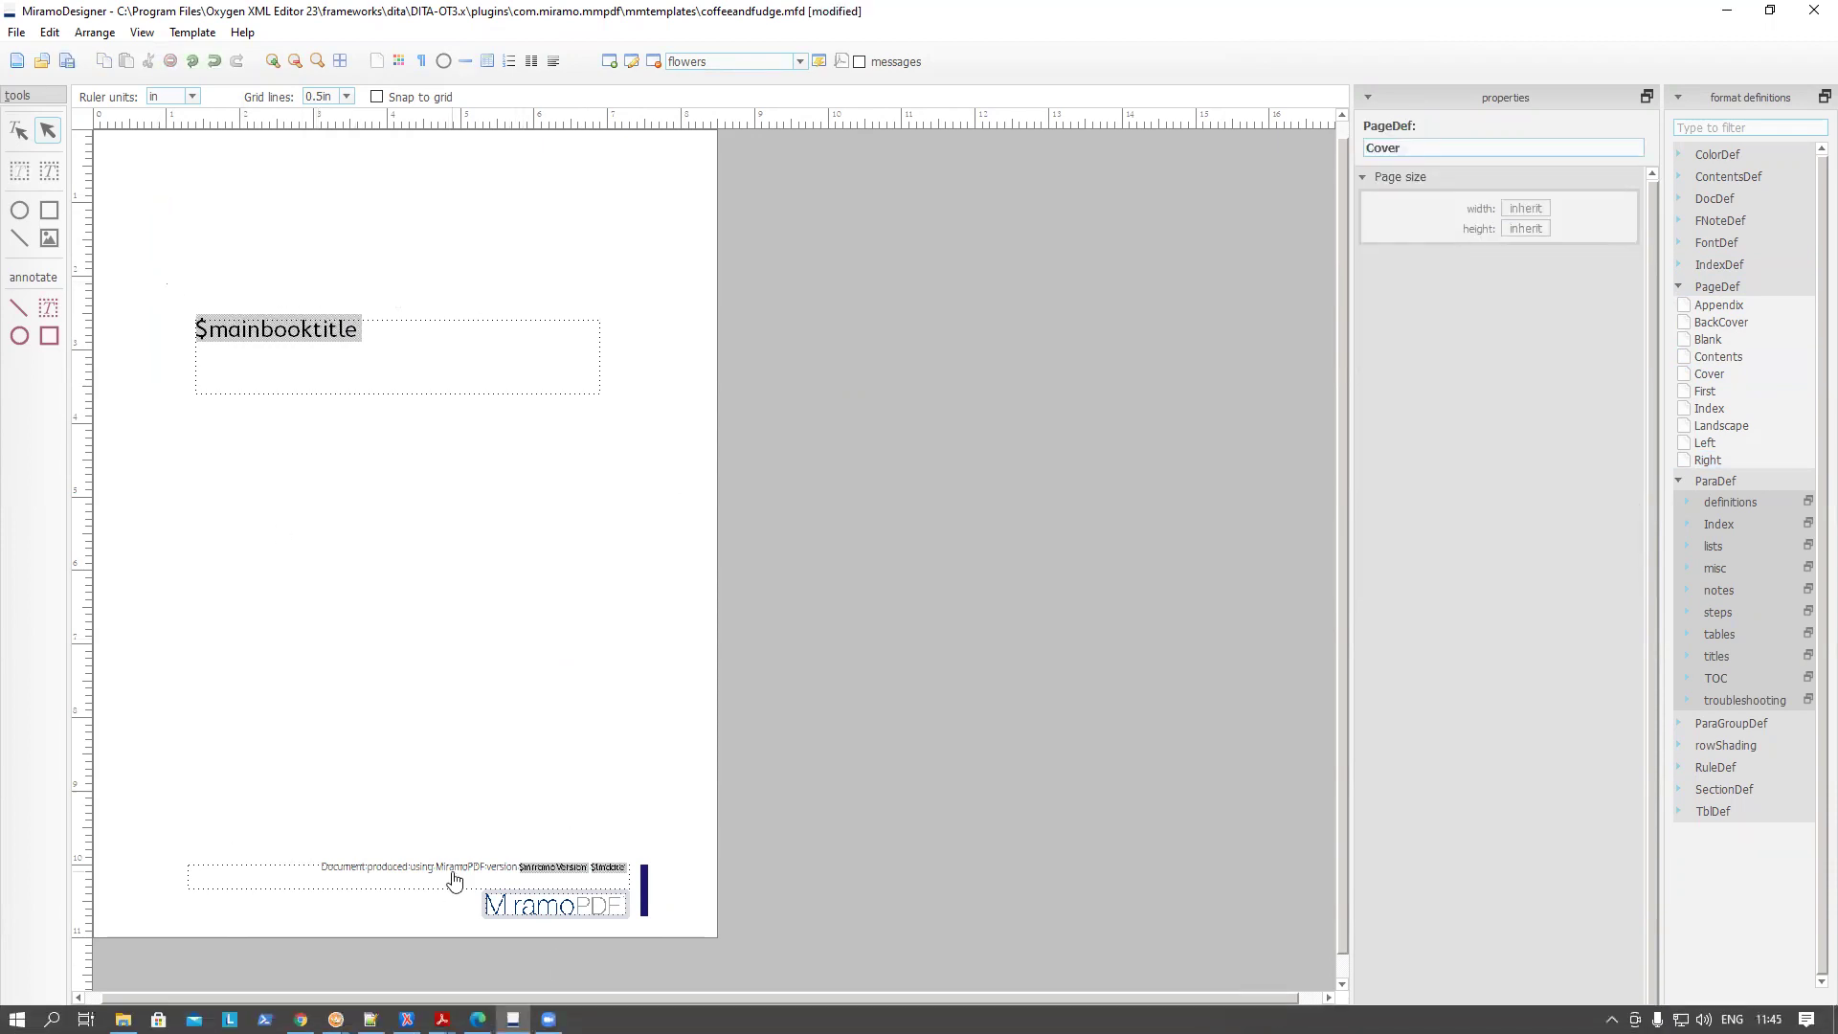
Delete the production-note text frame, the MiramoPDF logo and the small blue bar at the foot of the Cover page.
click(454, 879)
shift+click(514, 904)
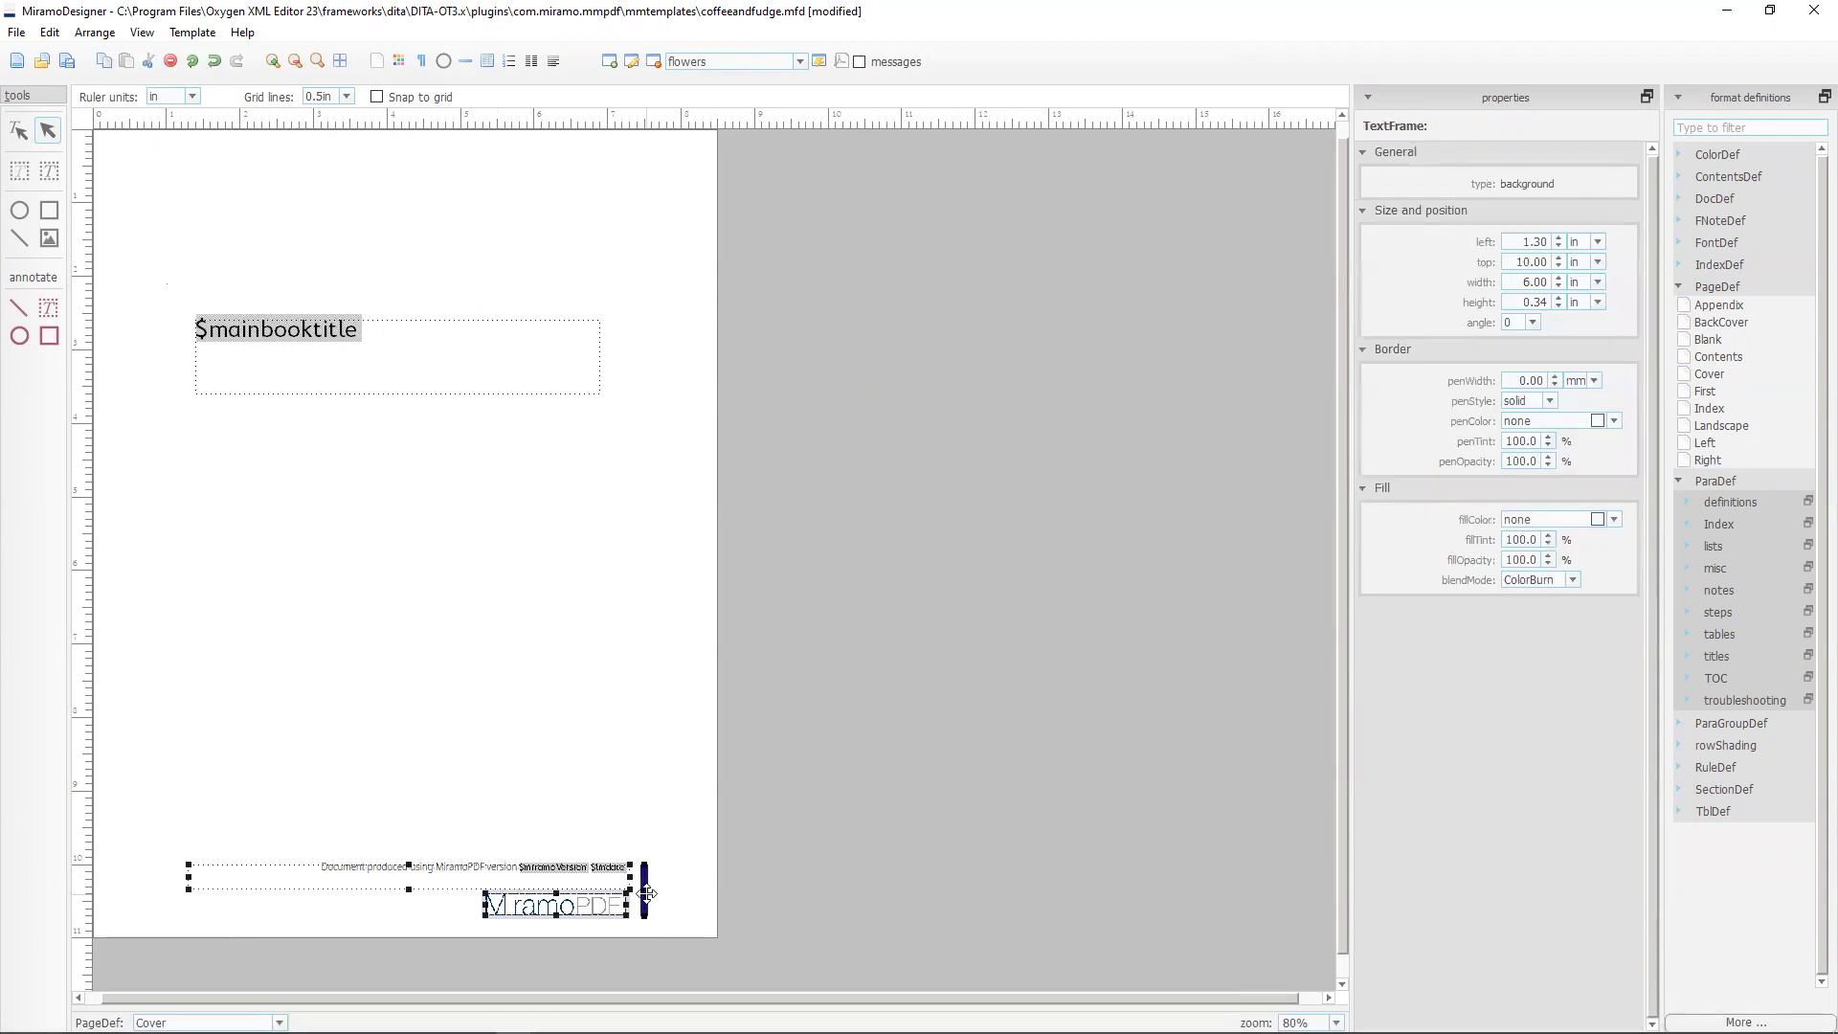
key(Delete)
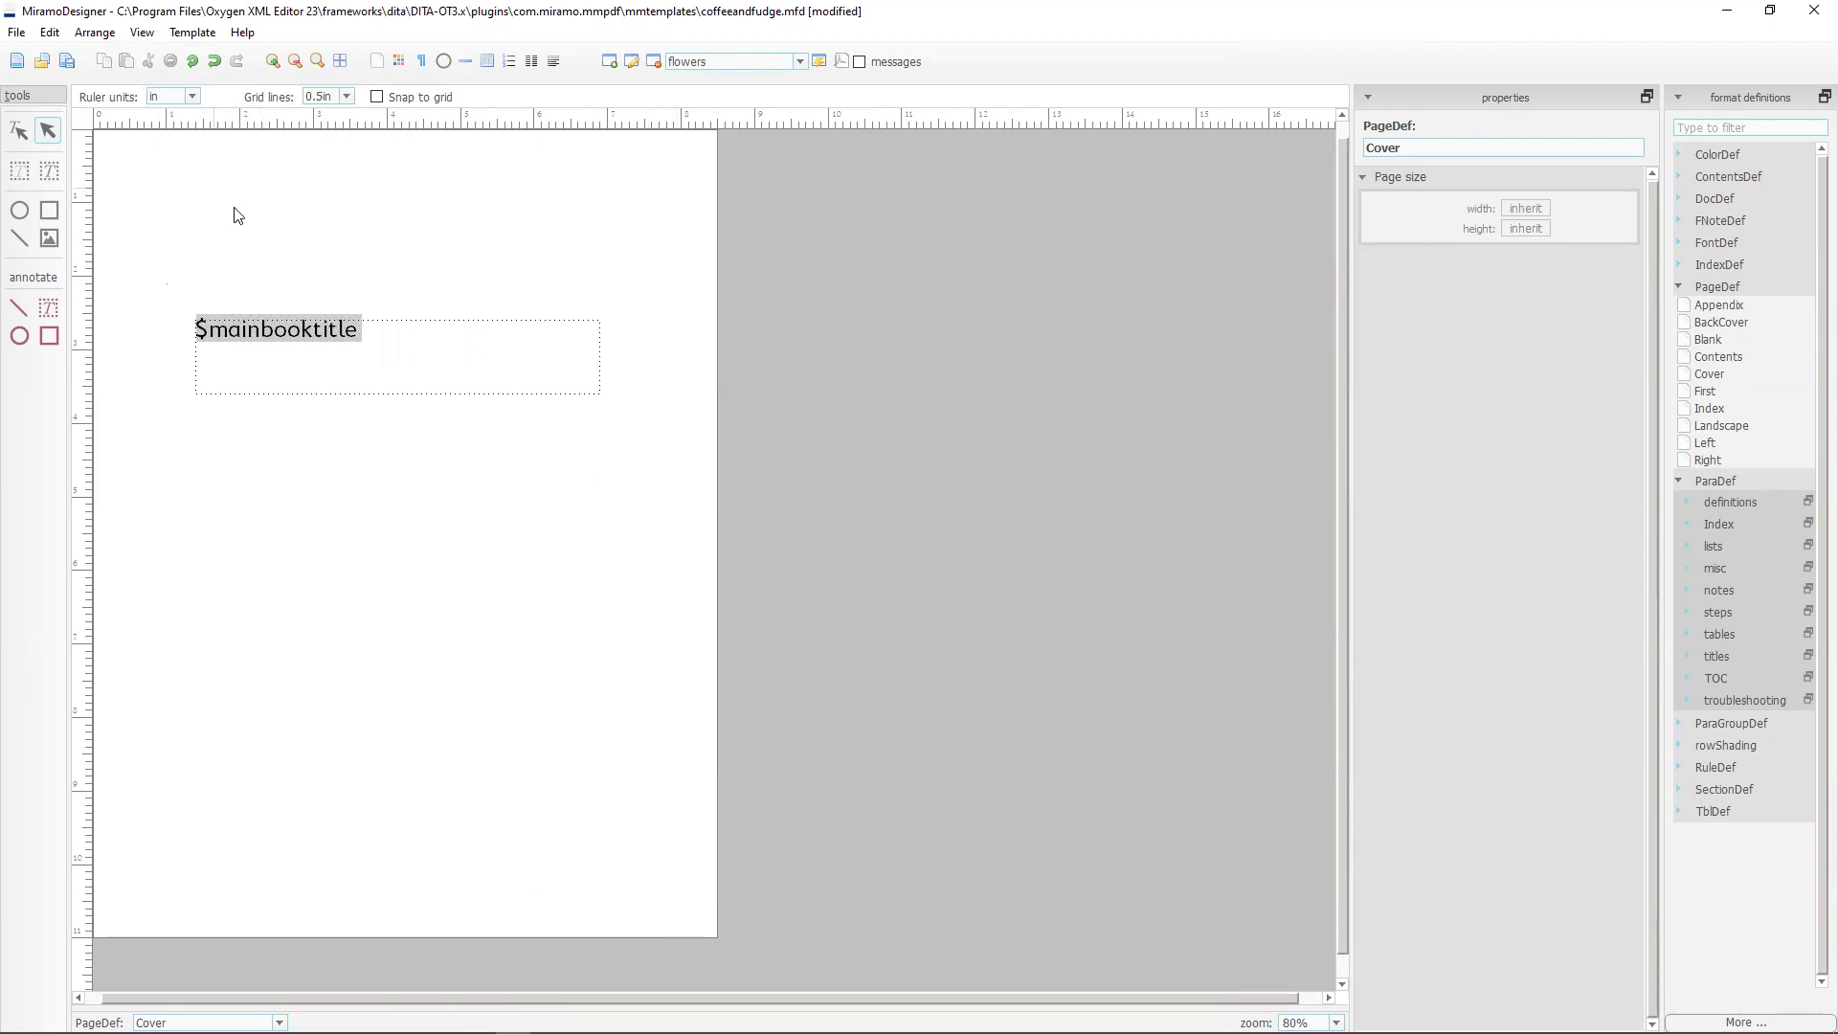
Move the $mainbooktitle frame down to about 6 in from the page top and import coffee.png by reference onto the Cover page.
drag(399, 360, 403, 631)
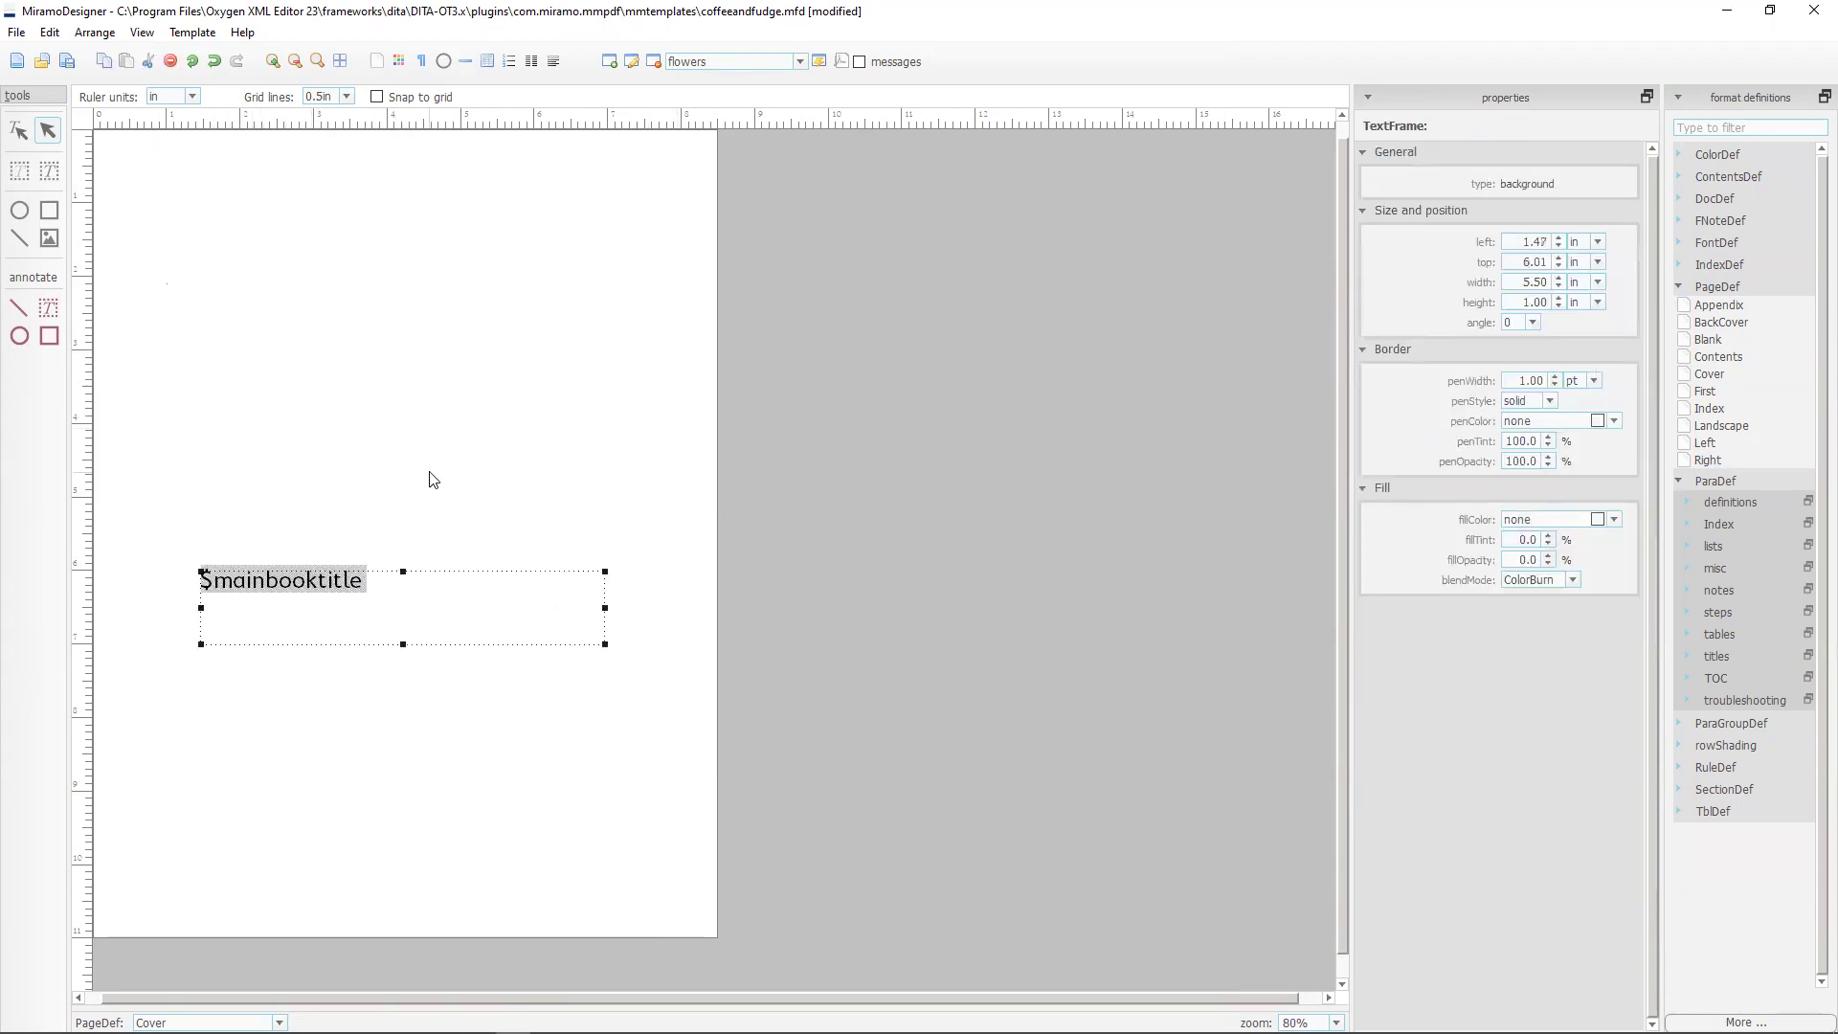
click(49, 238)
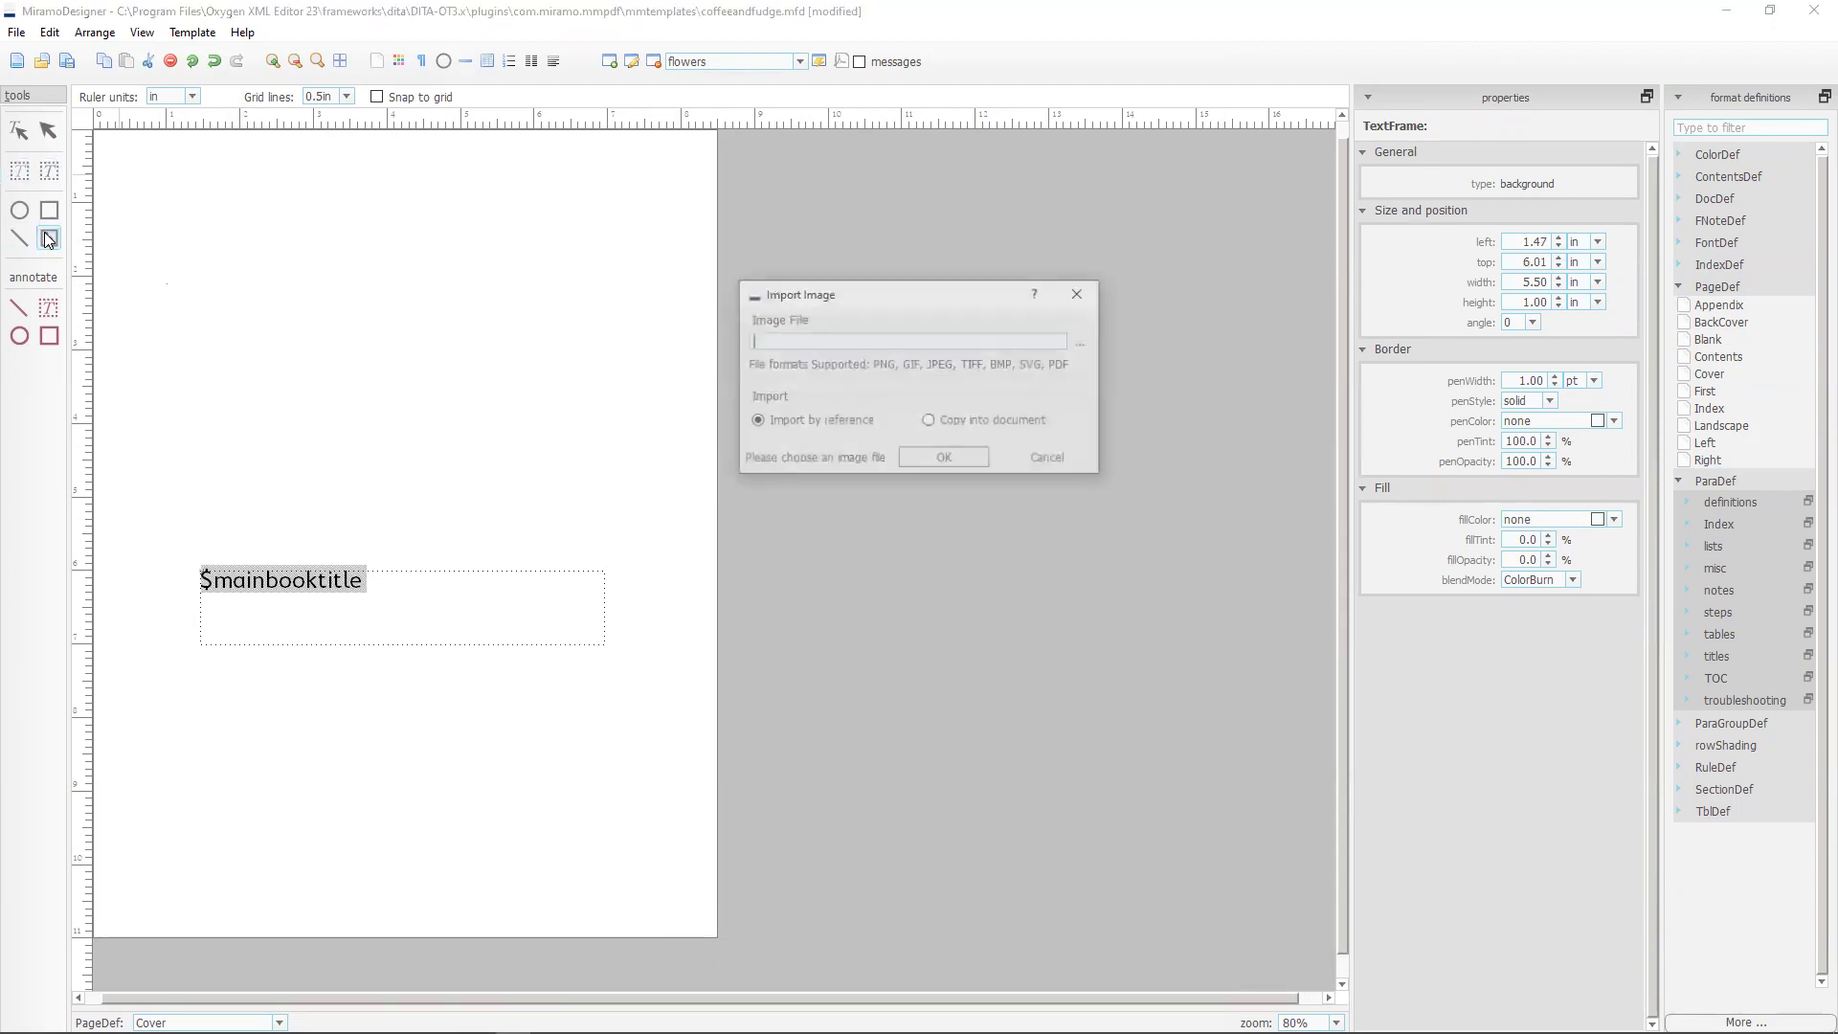
click(1080, 344)
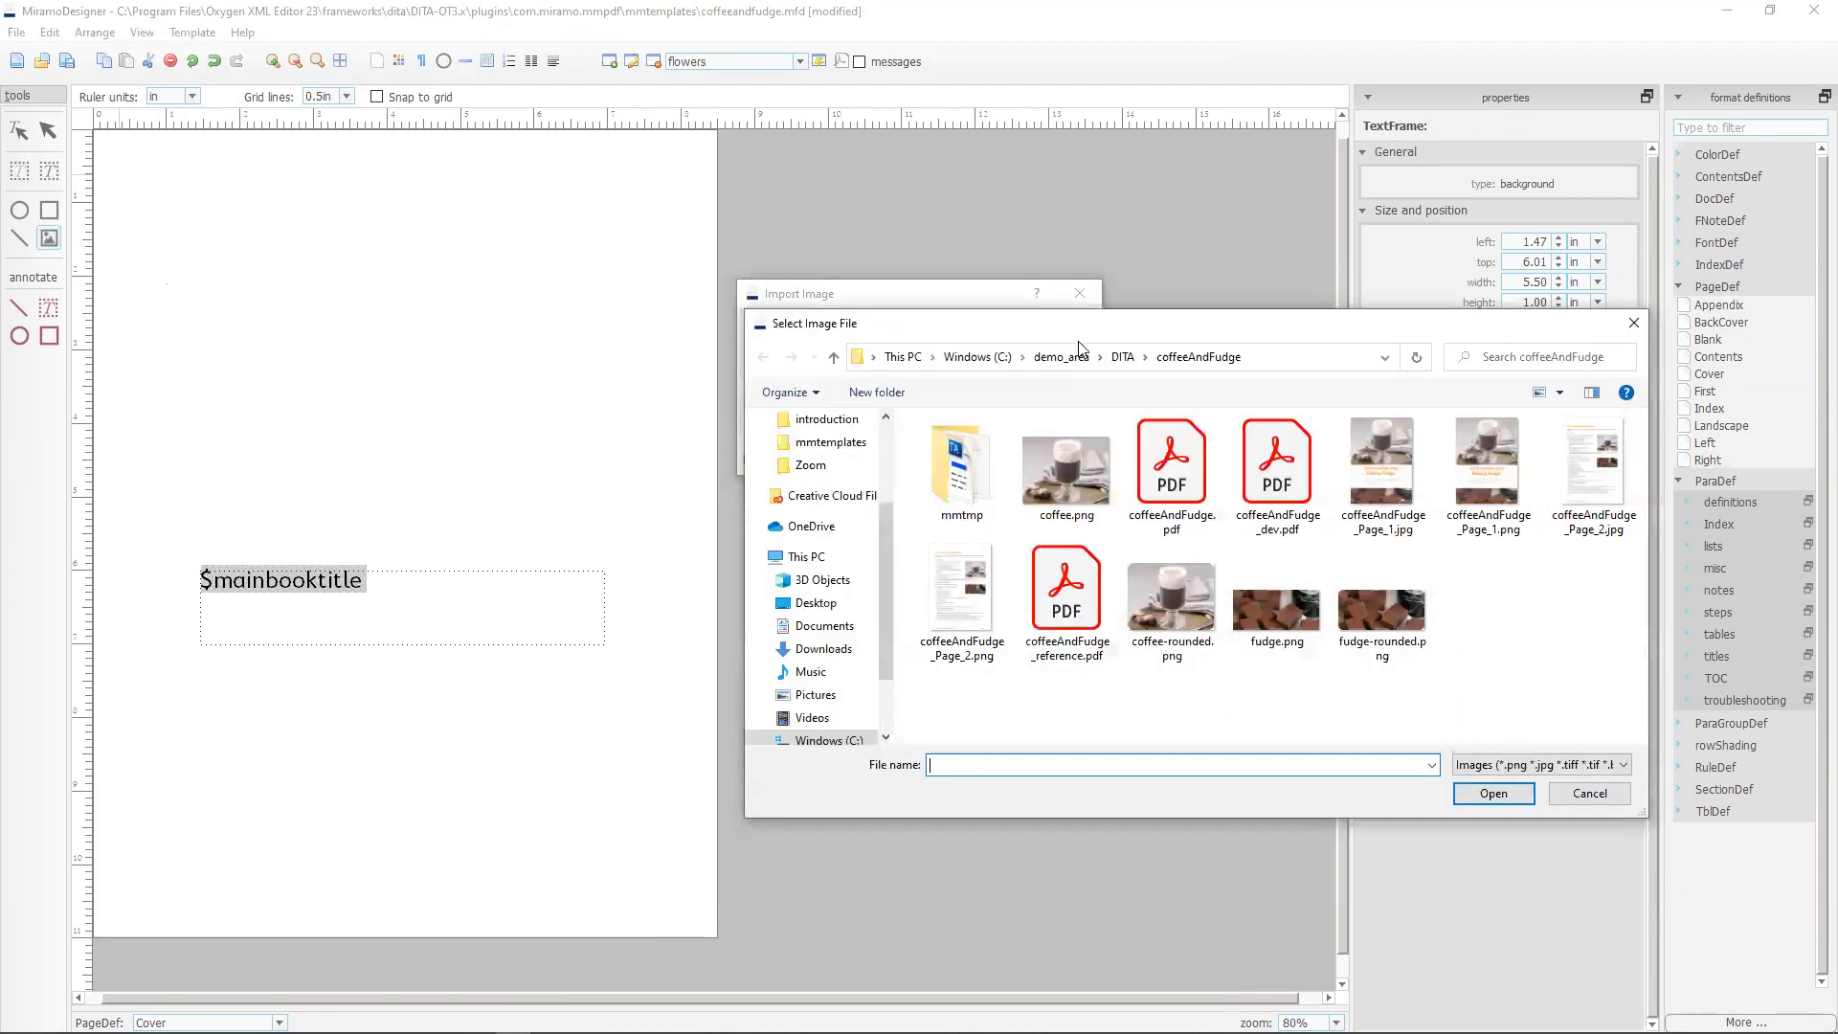
click(1058, 475)
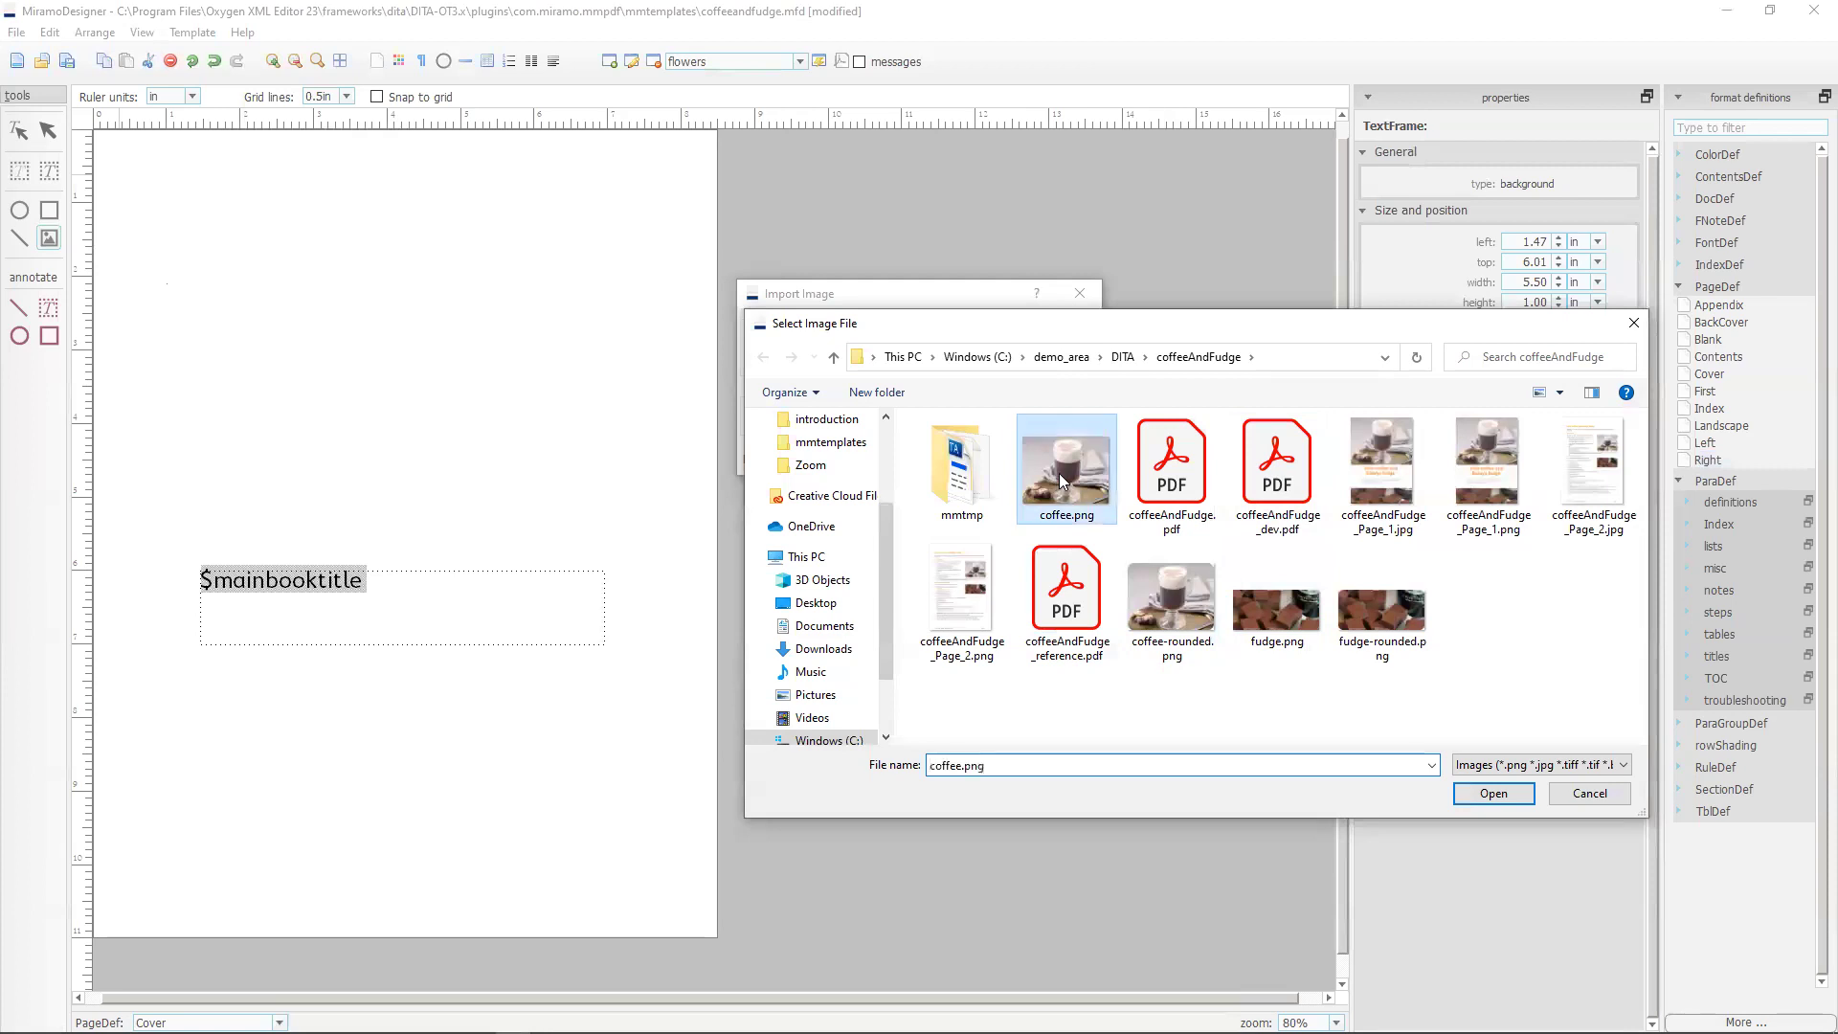
click(1493, 793)
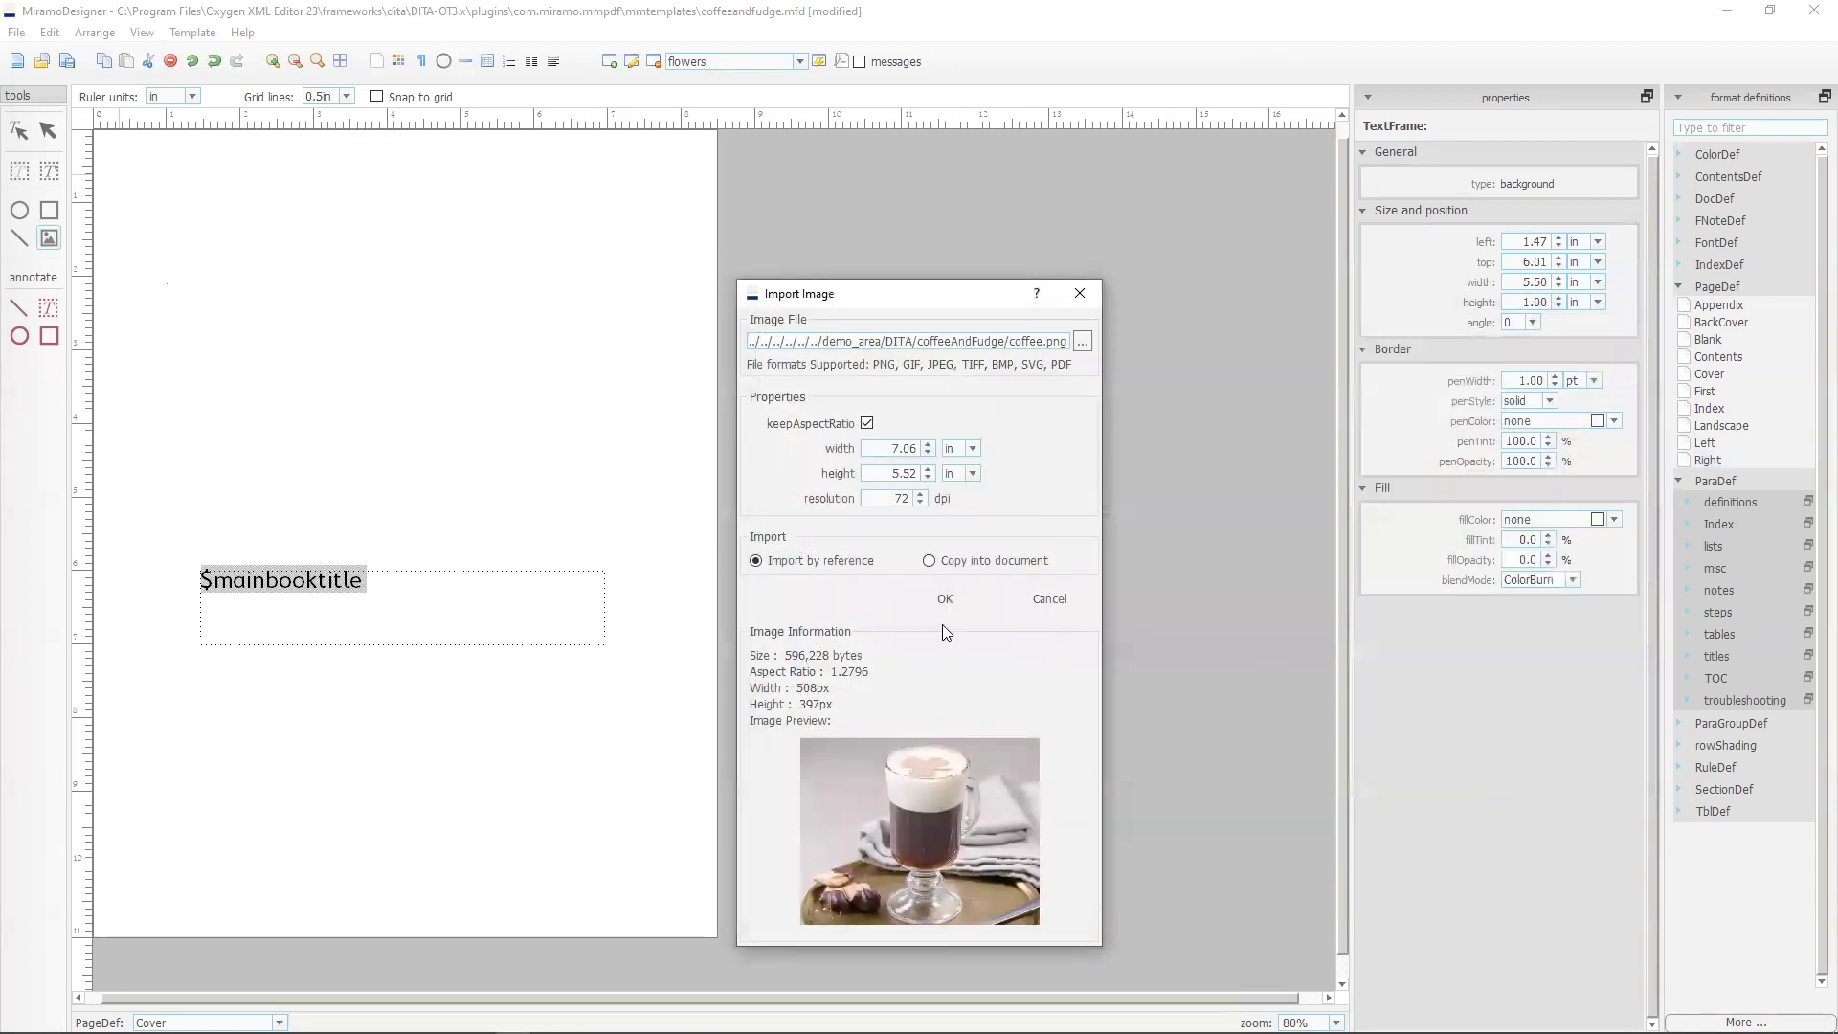
click(945, 599)
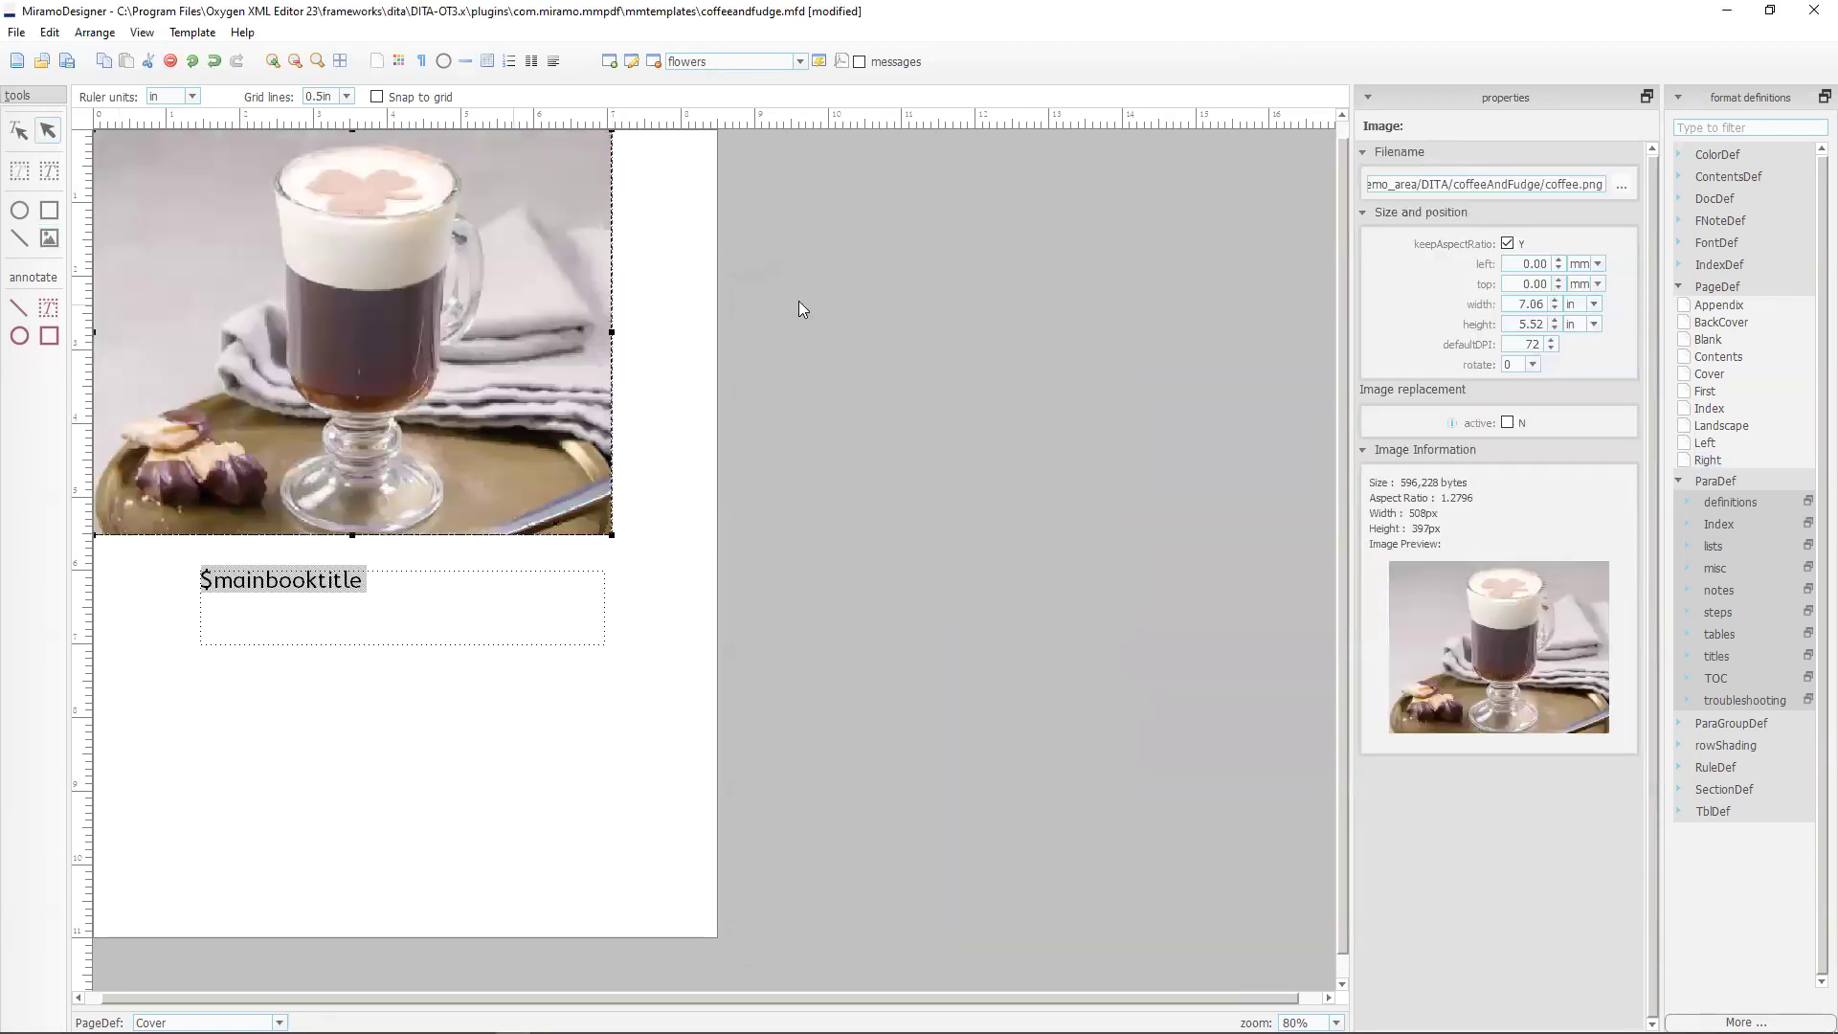
Set the coffee image's width to 8.61 in and move the $mainbooktitle frame below it, about 6.9 in from the page top.
double_click(1531, 304)
text(8)
key(Return)
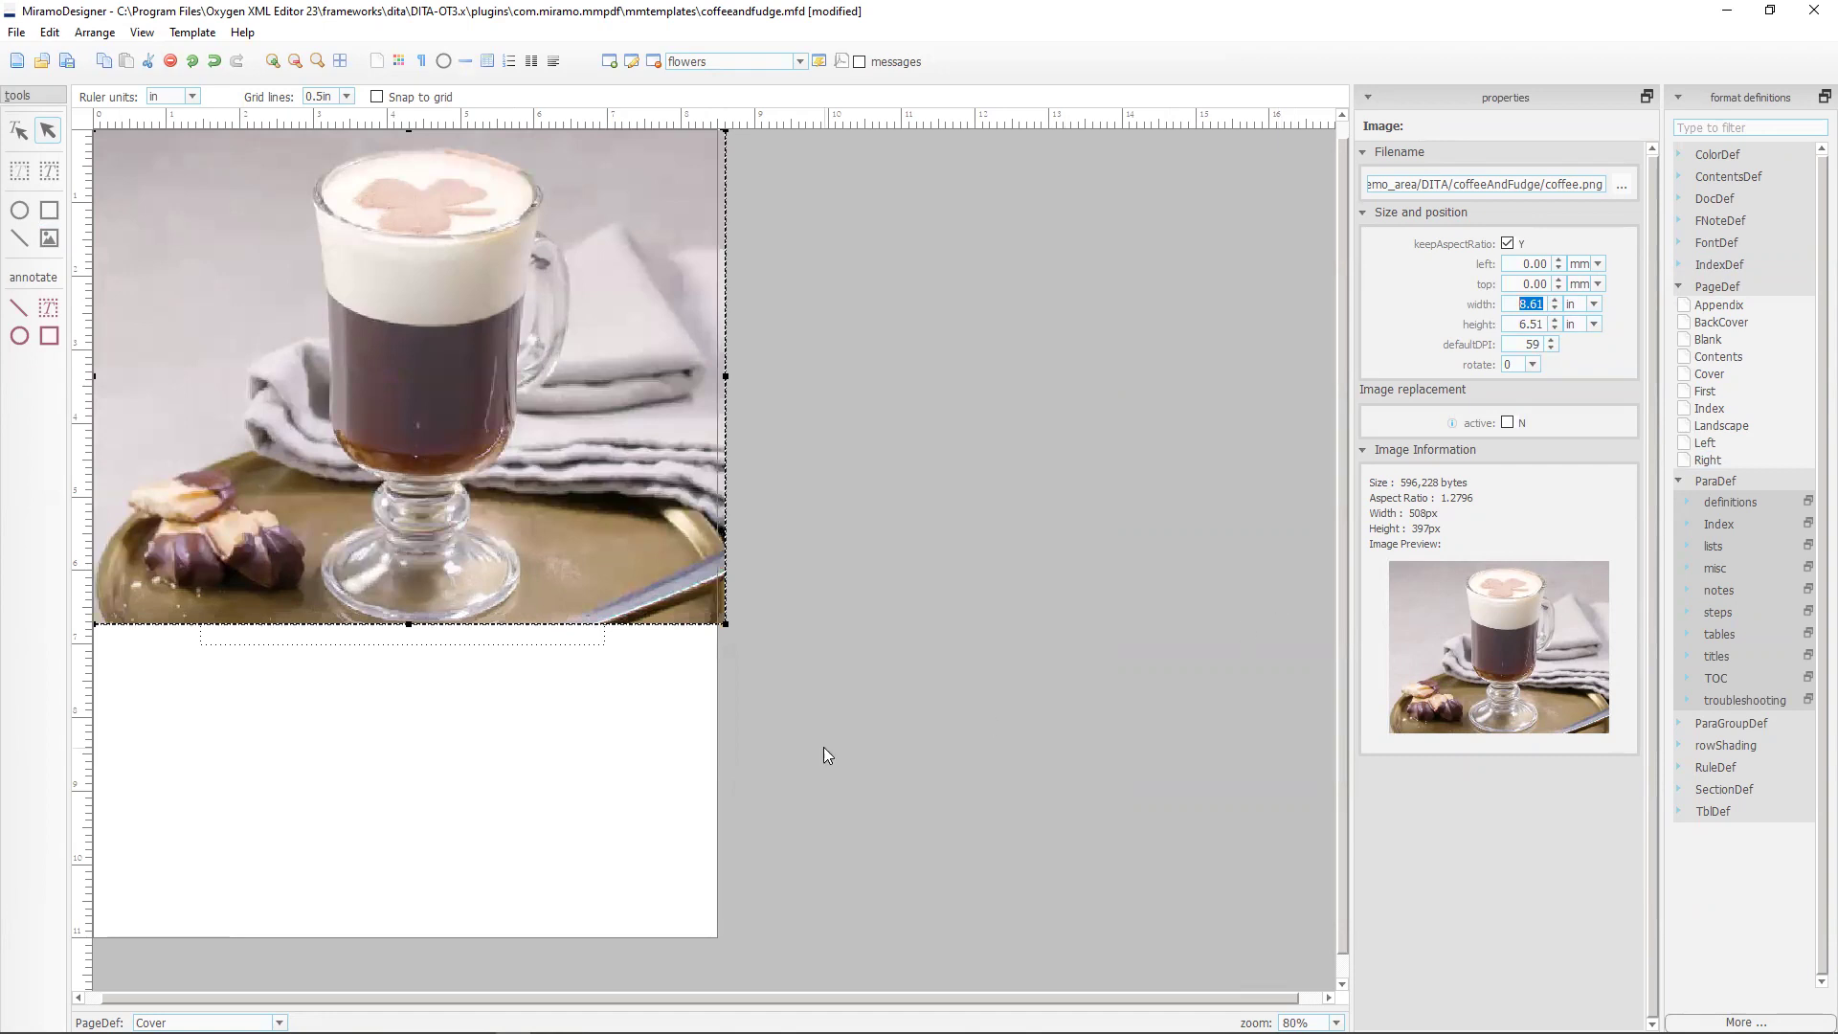
click(371, 642)
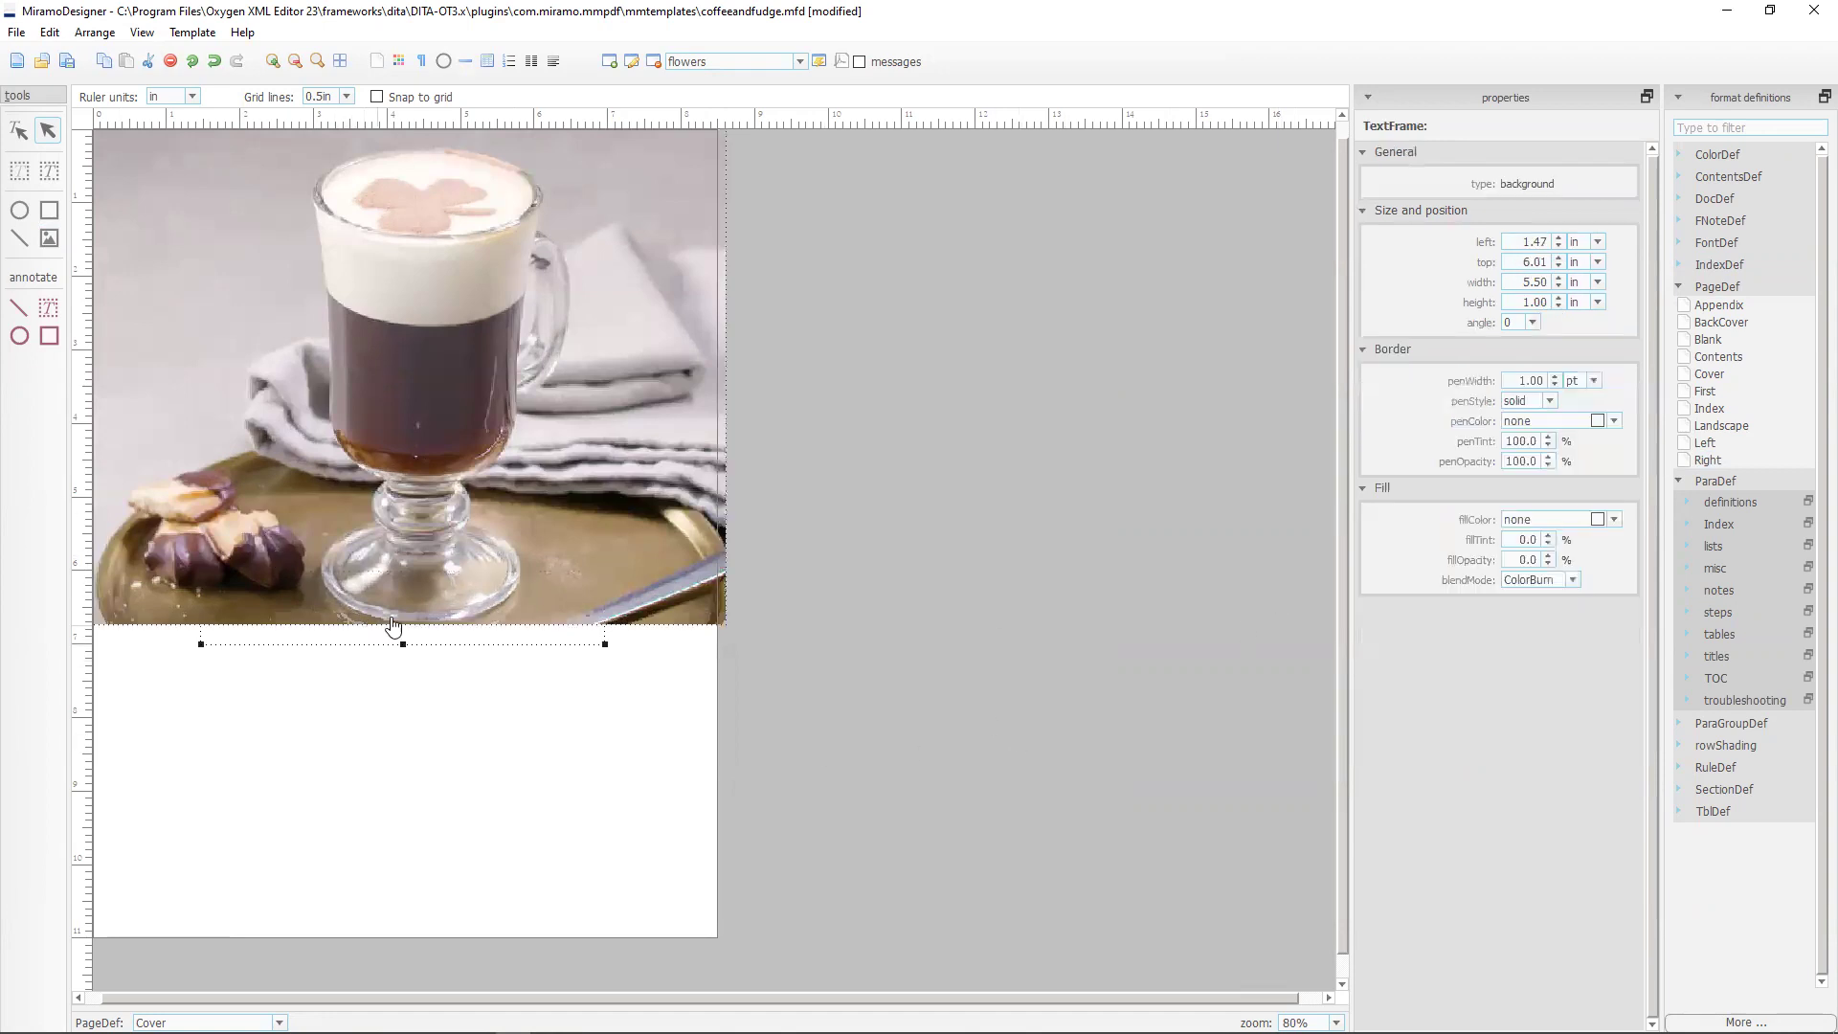
drag(382, 630, 387, 697)
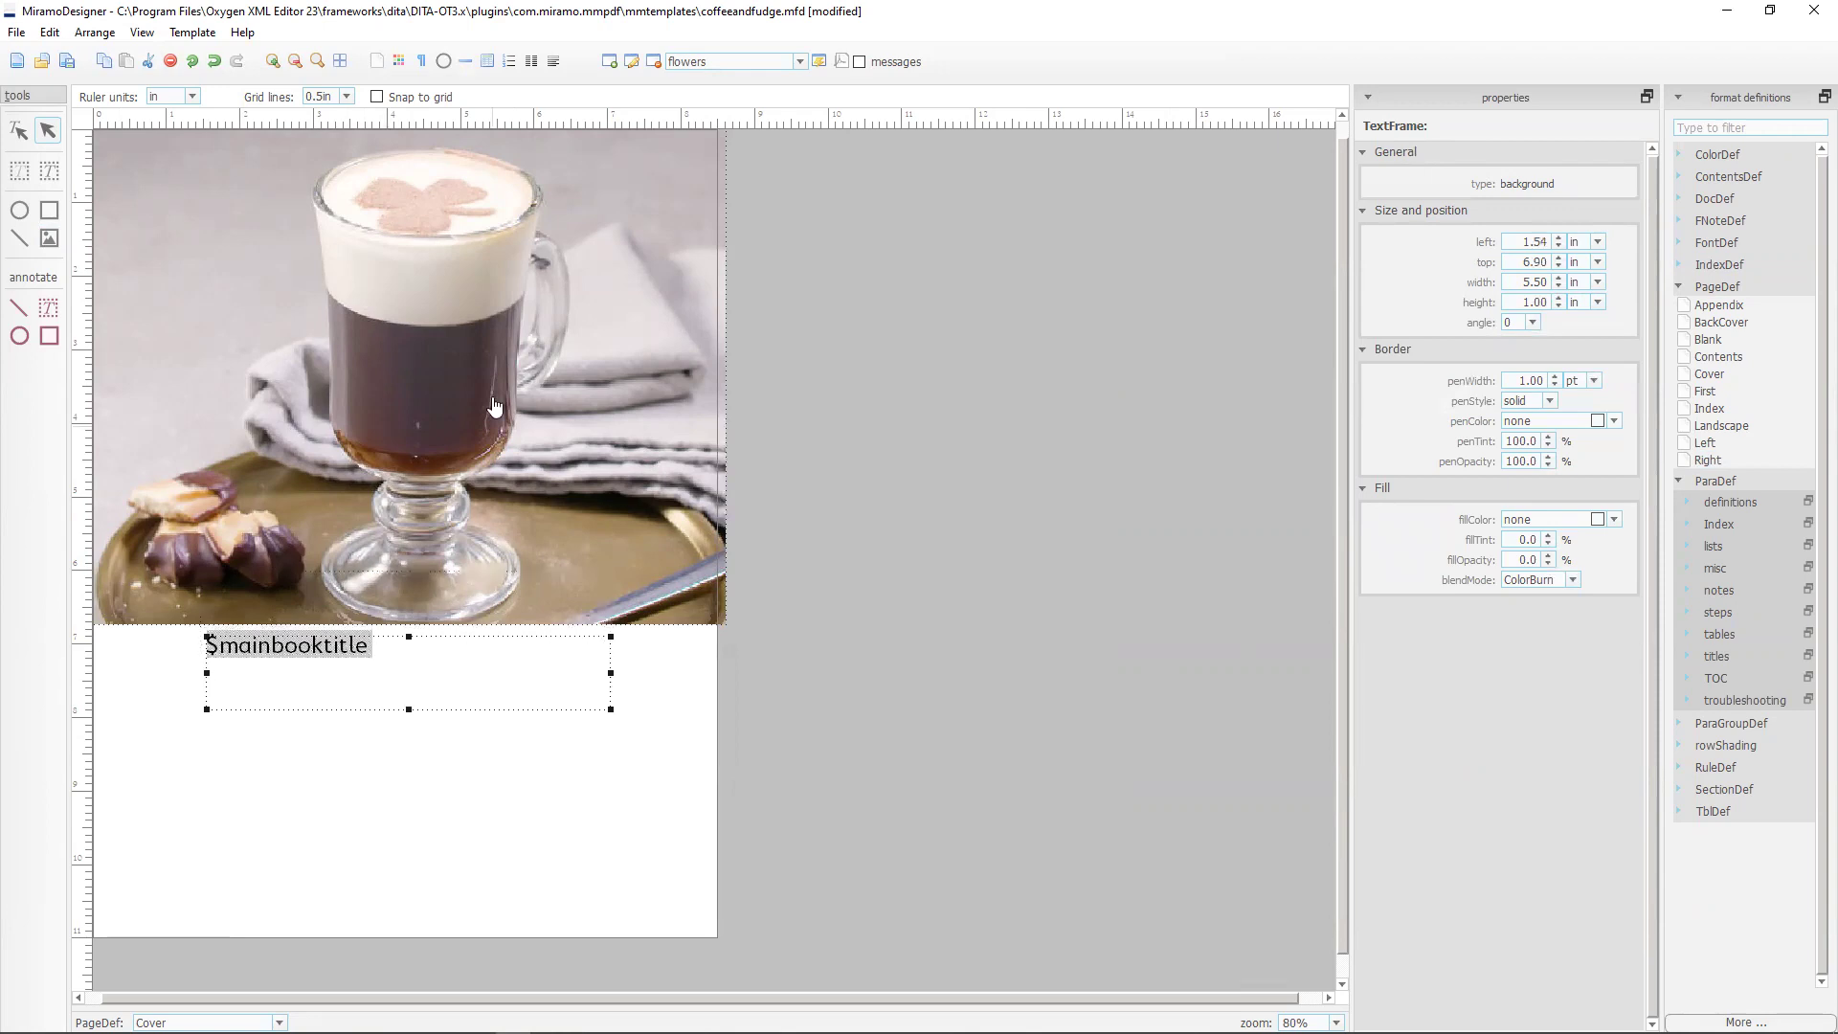
Import fudge.png by reference and place it below the title frame, about 222 mm from the page top and 7 mm past the left edge.
click(49, 236)
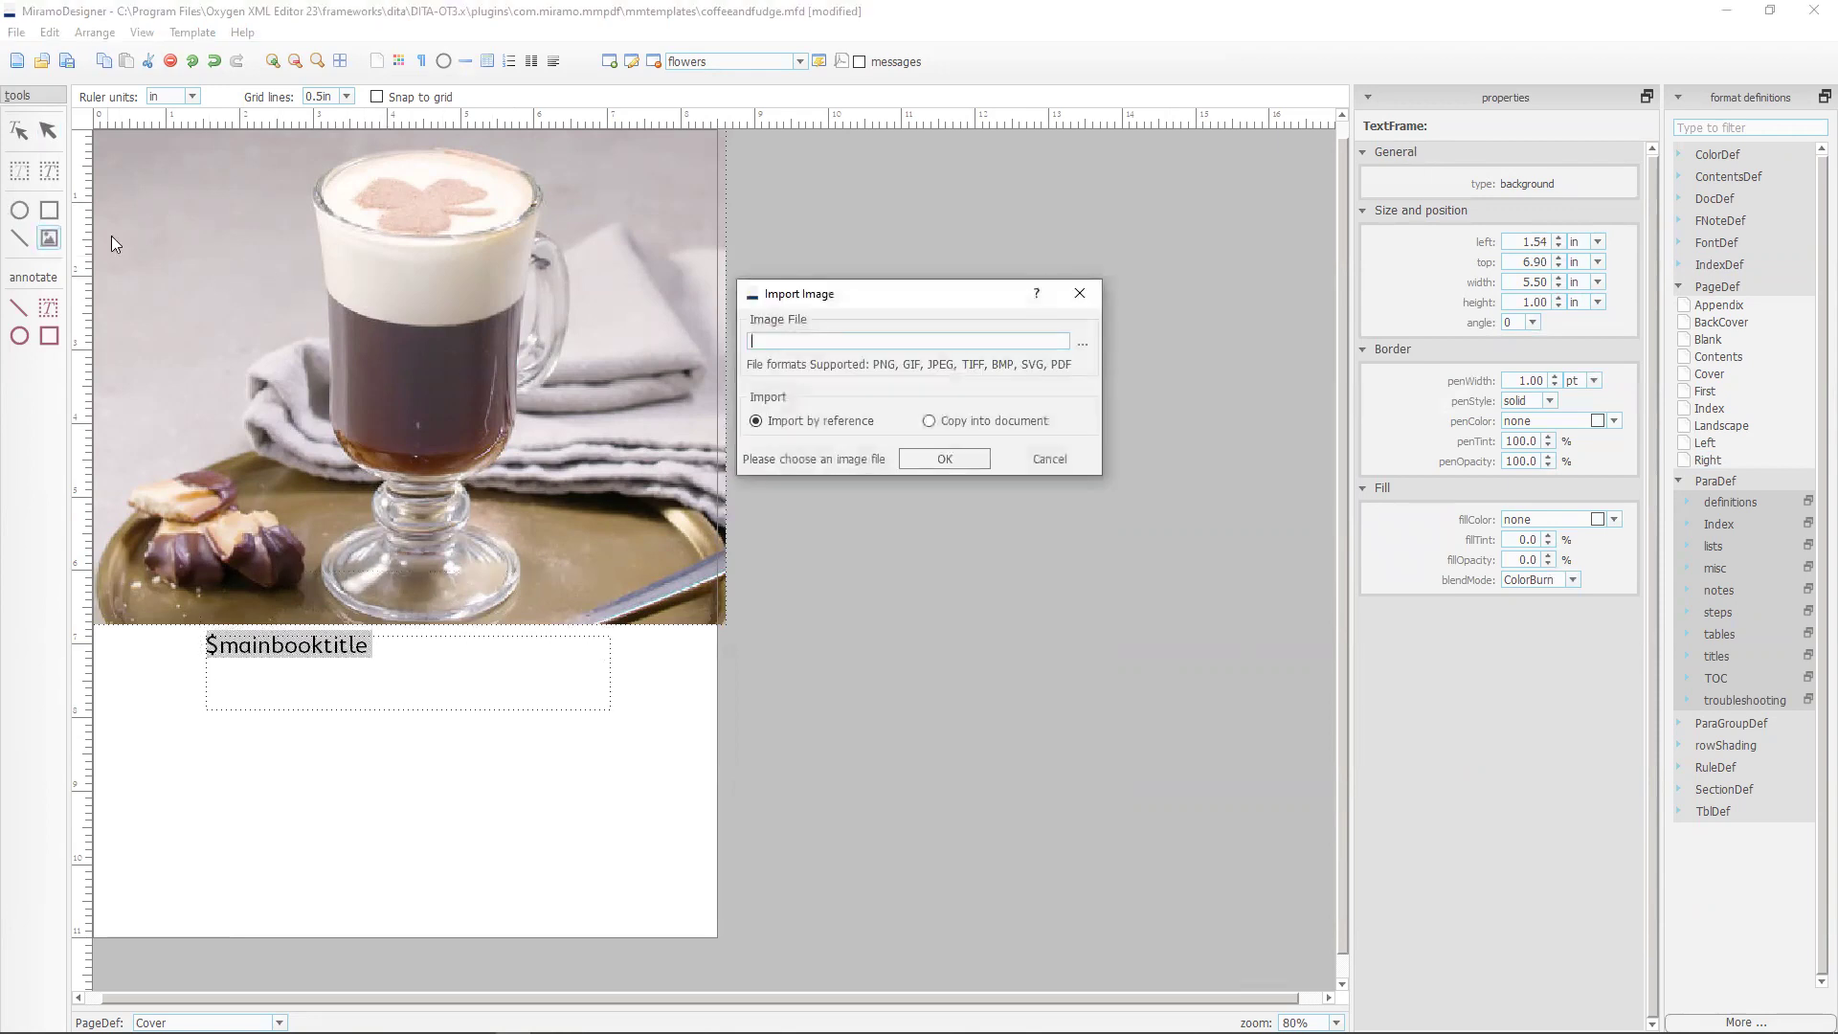
click(1082, 343)
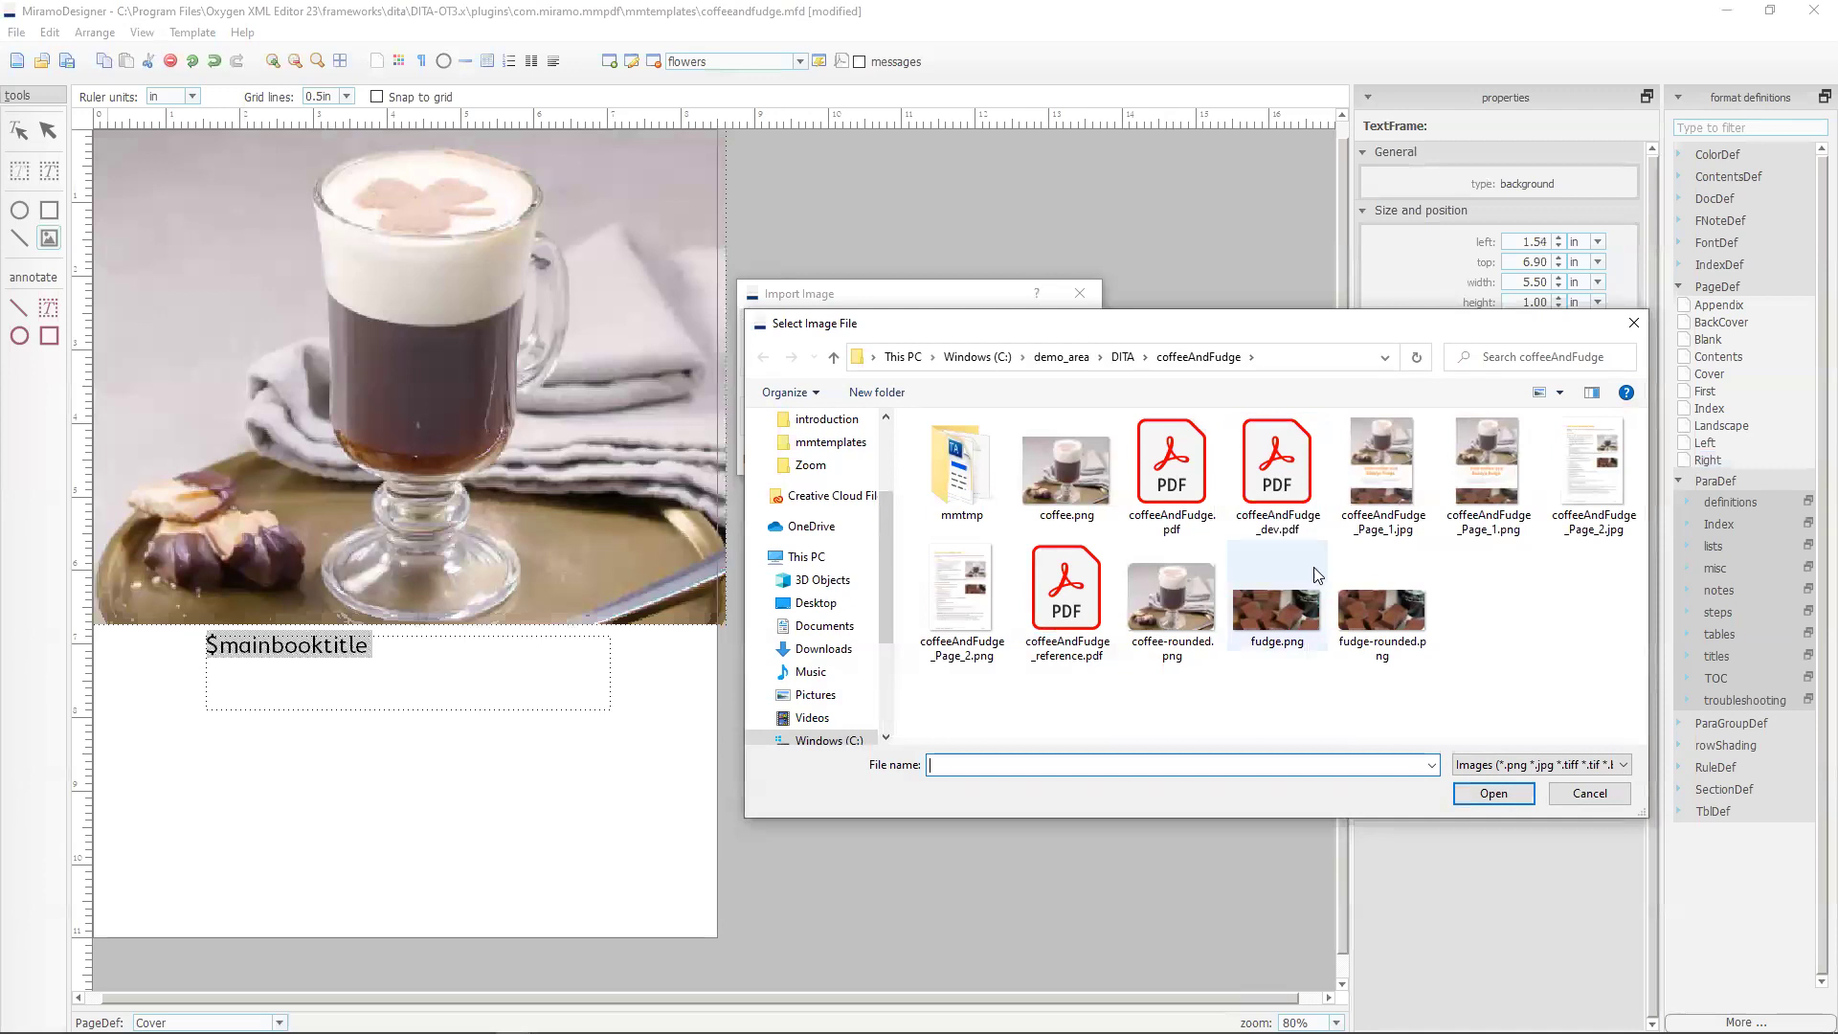
click(1290, 633)
click(1509, 791)
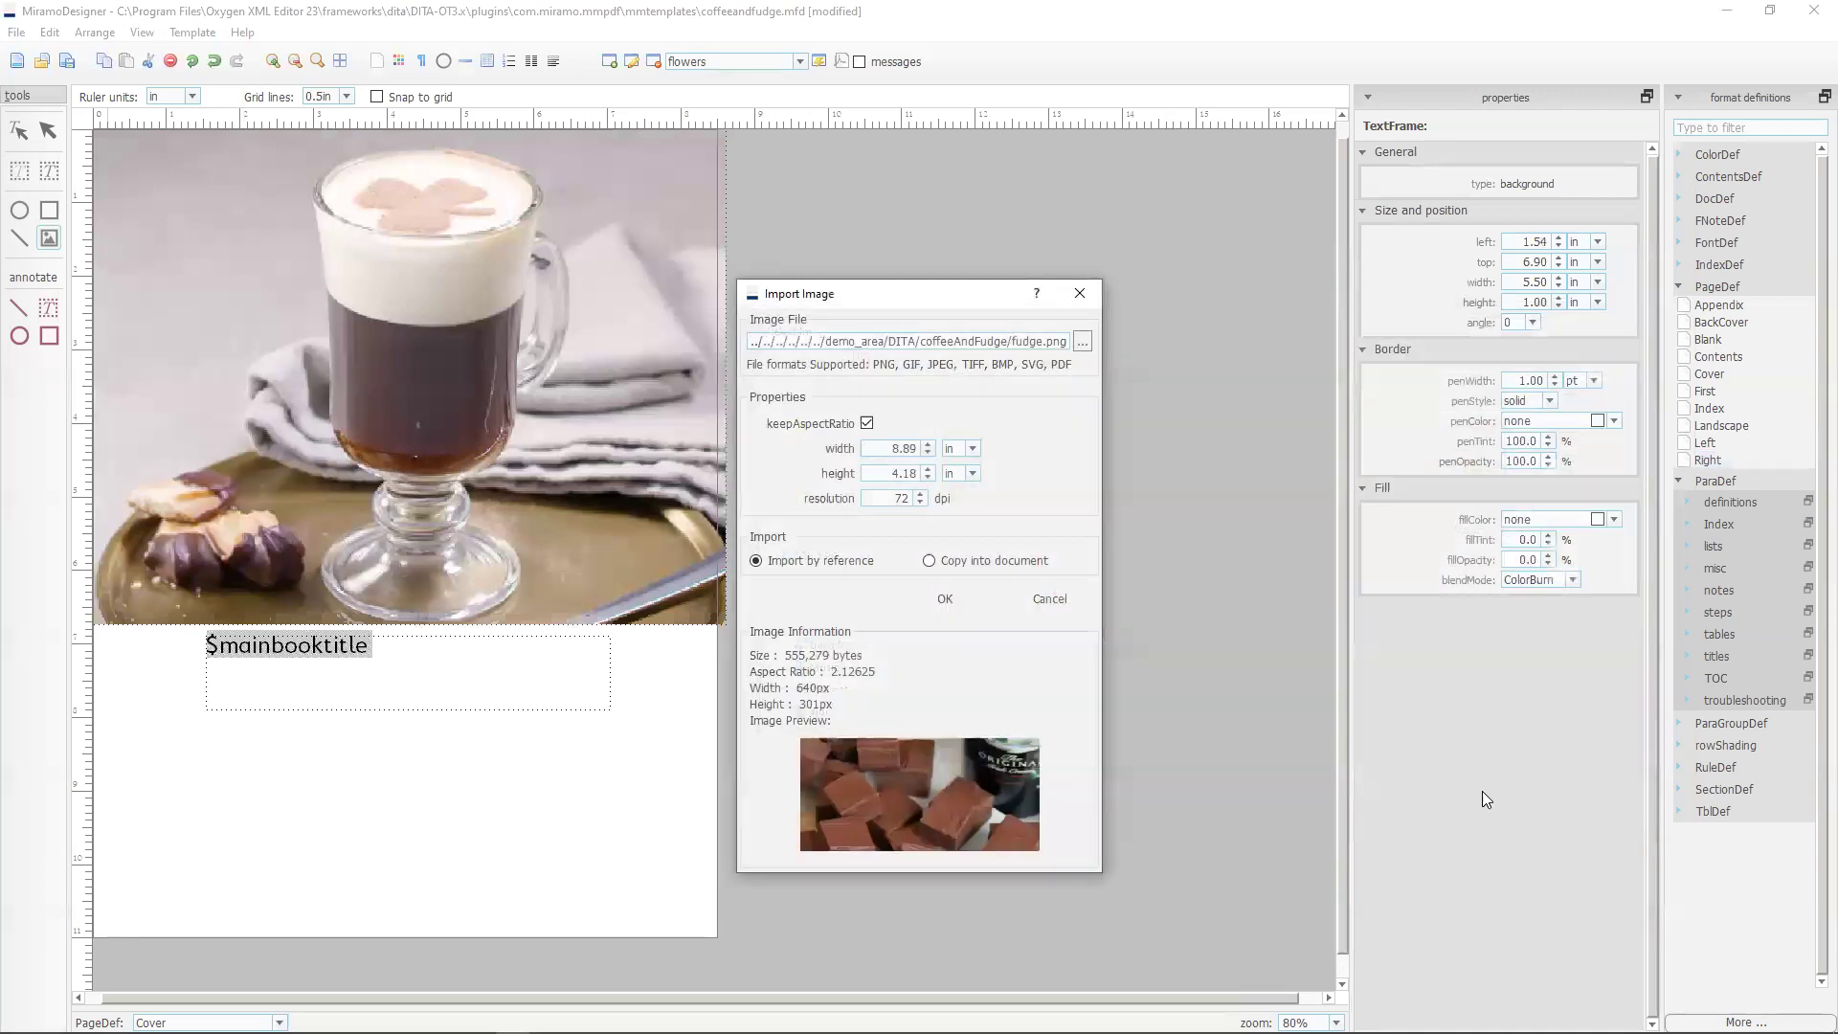
click(945, 598)
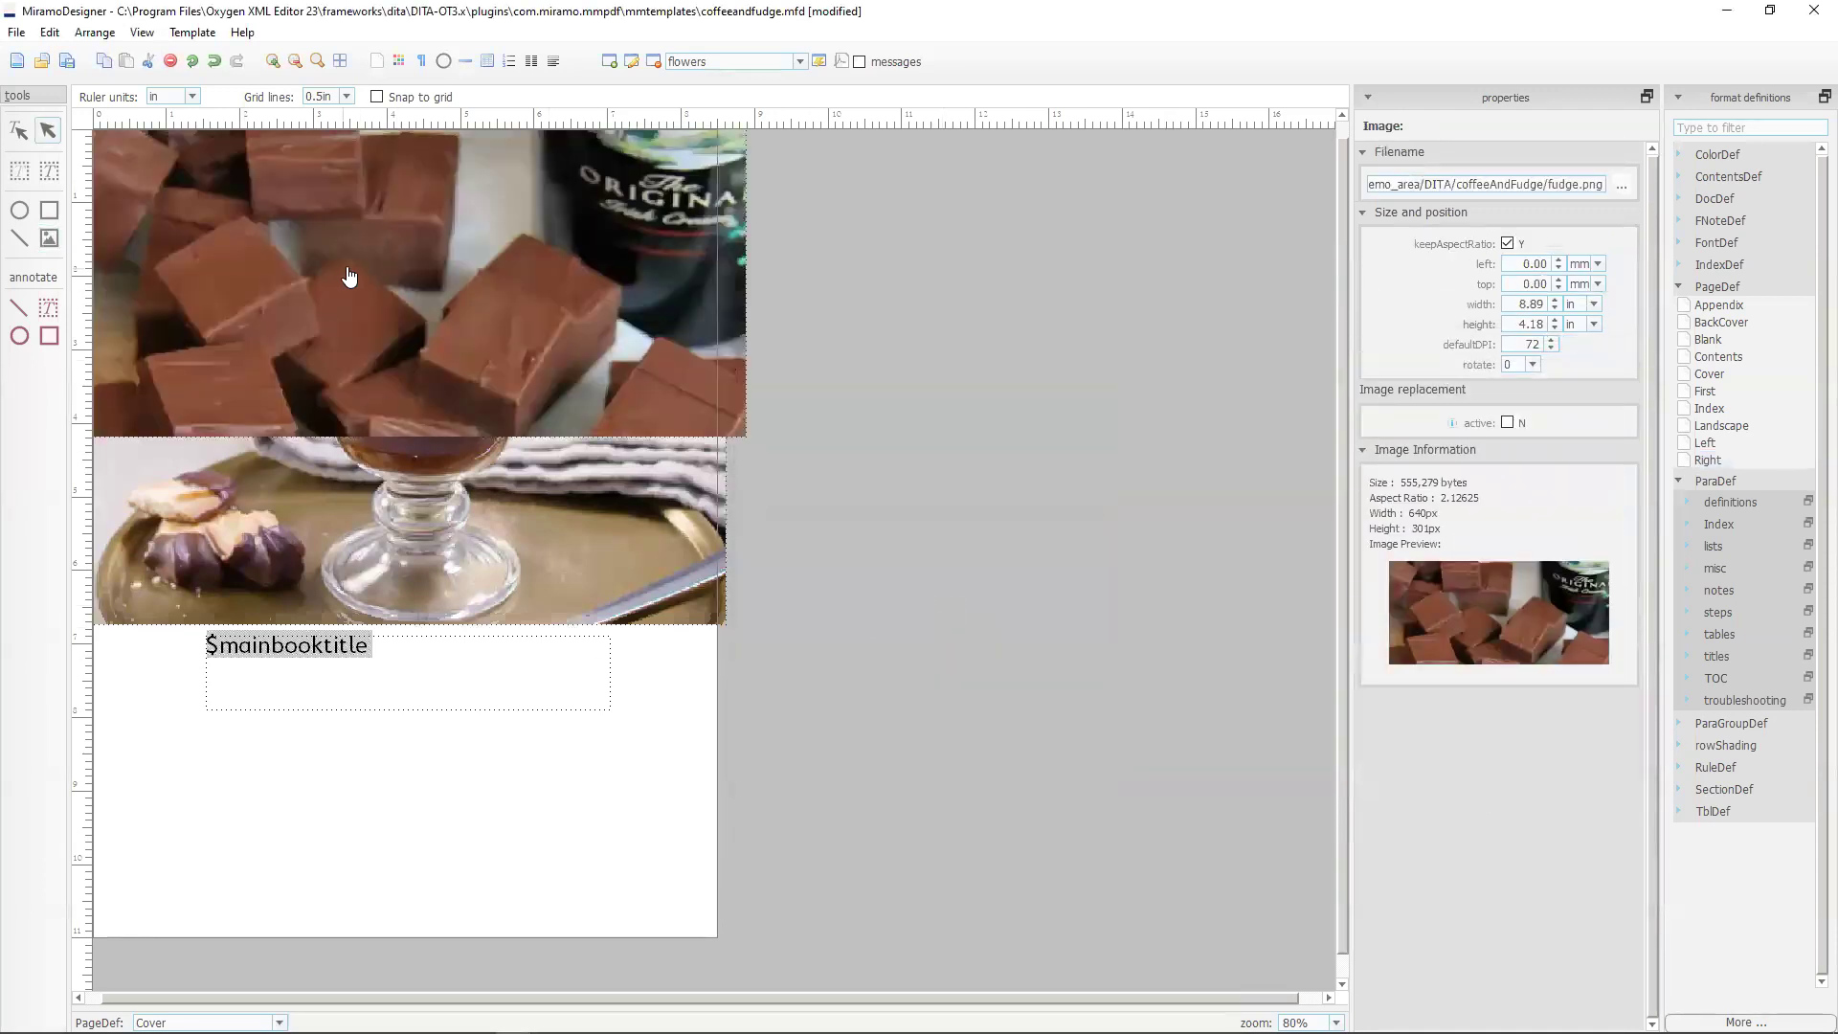
drag(348, 279, 332, 905)
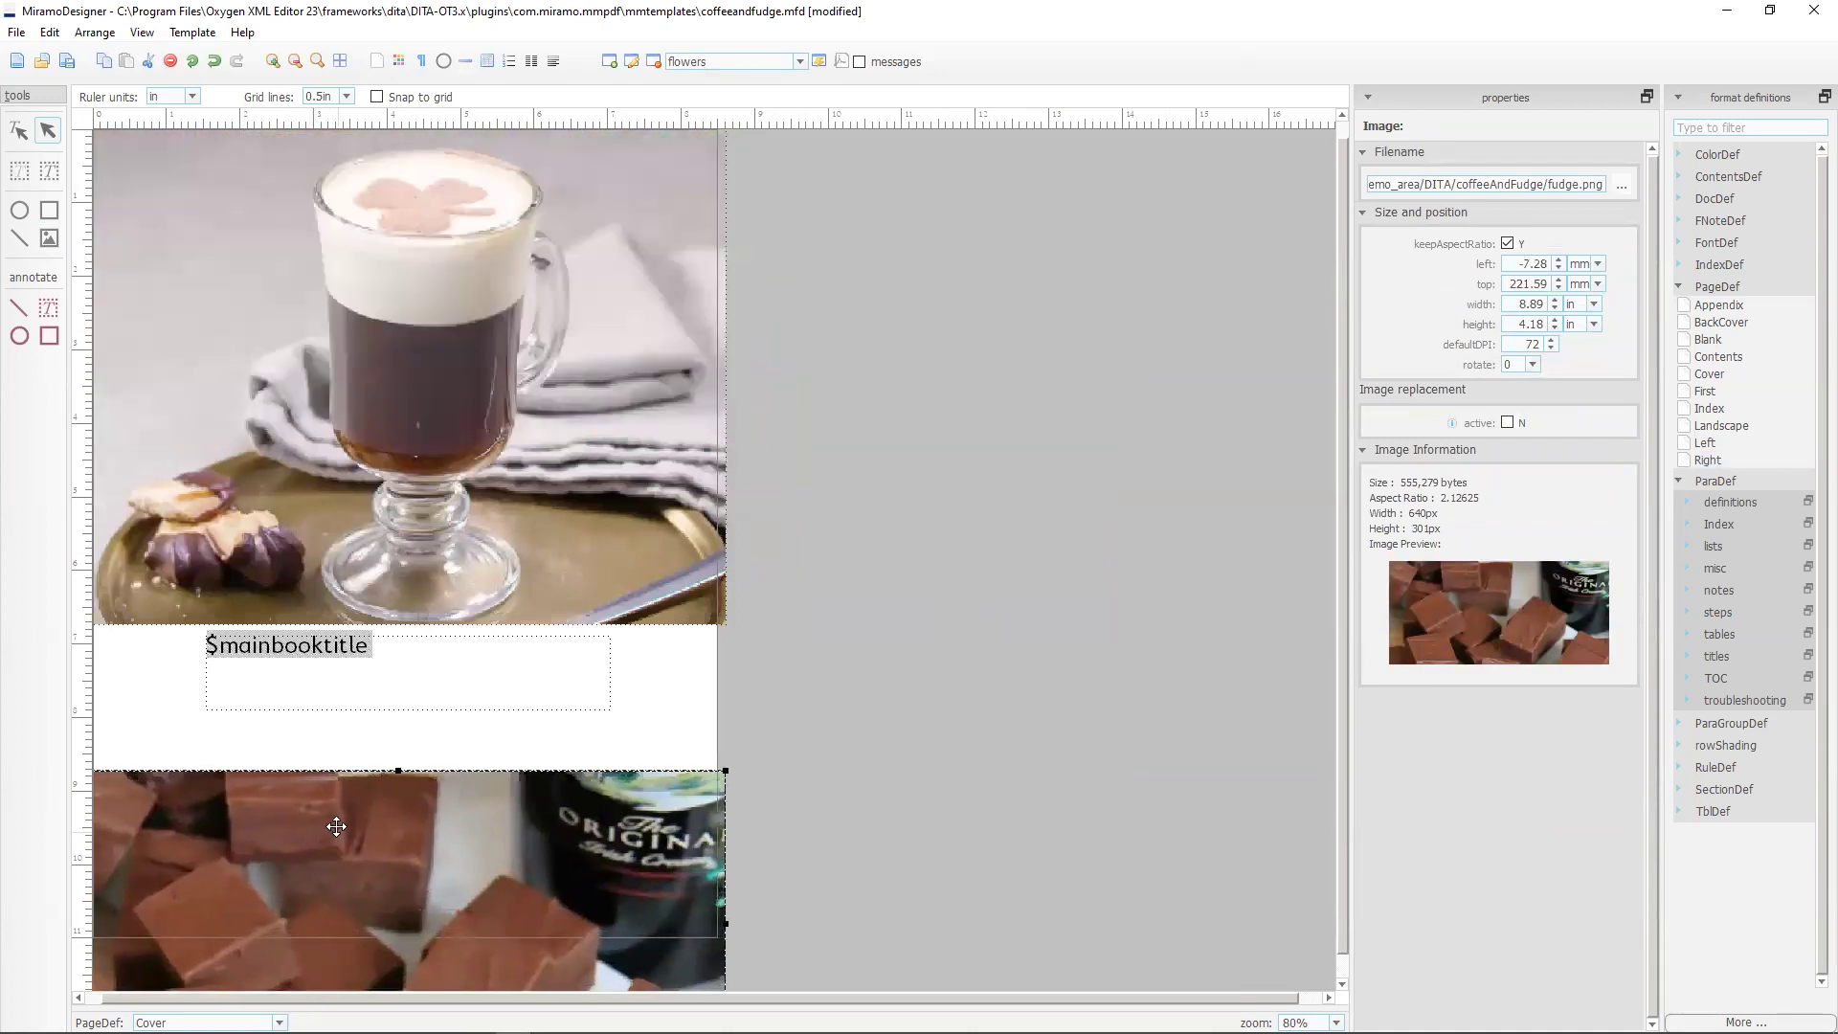
Switch to the reference PDF in Acrobat and inspect the cover title's font, size and RGB colour values in Edit PDF.
mouse_move(306, 1029)
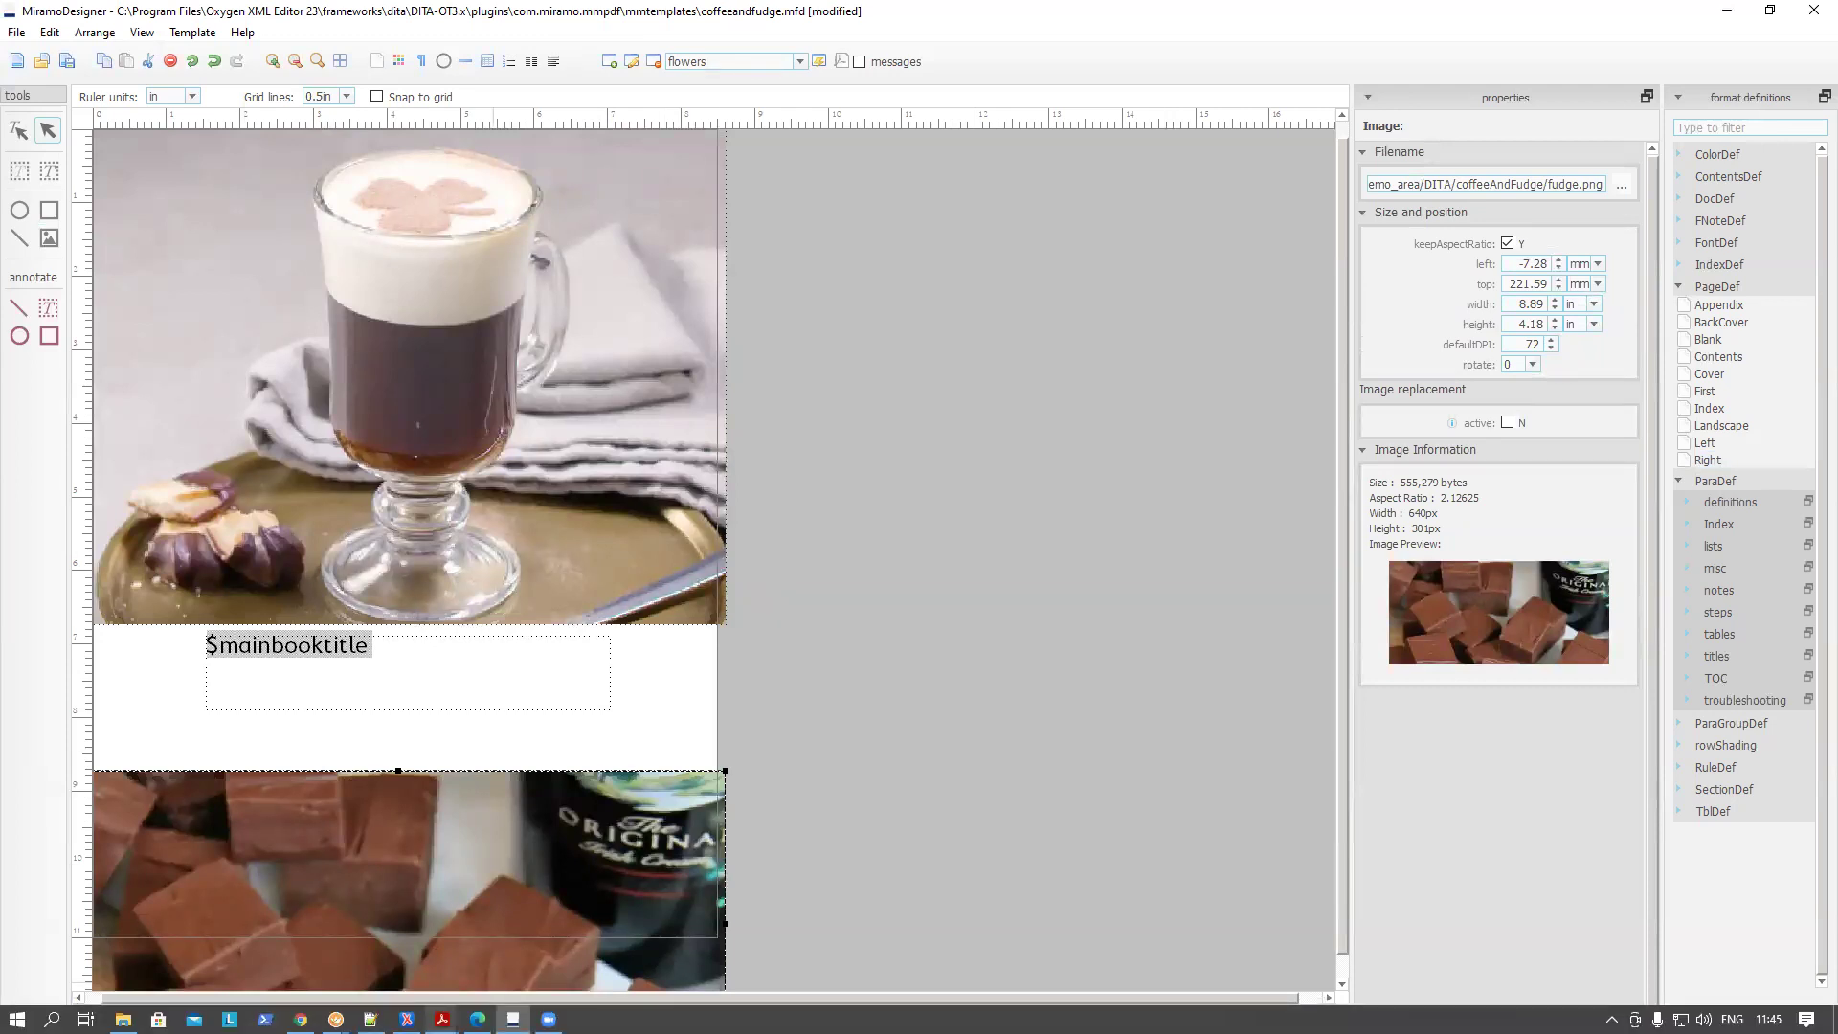
mouse_move(442, 1018)
click(596, 929)
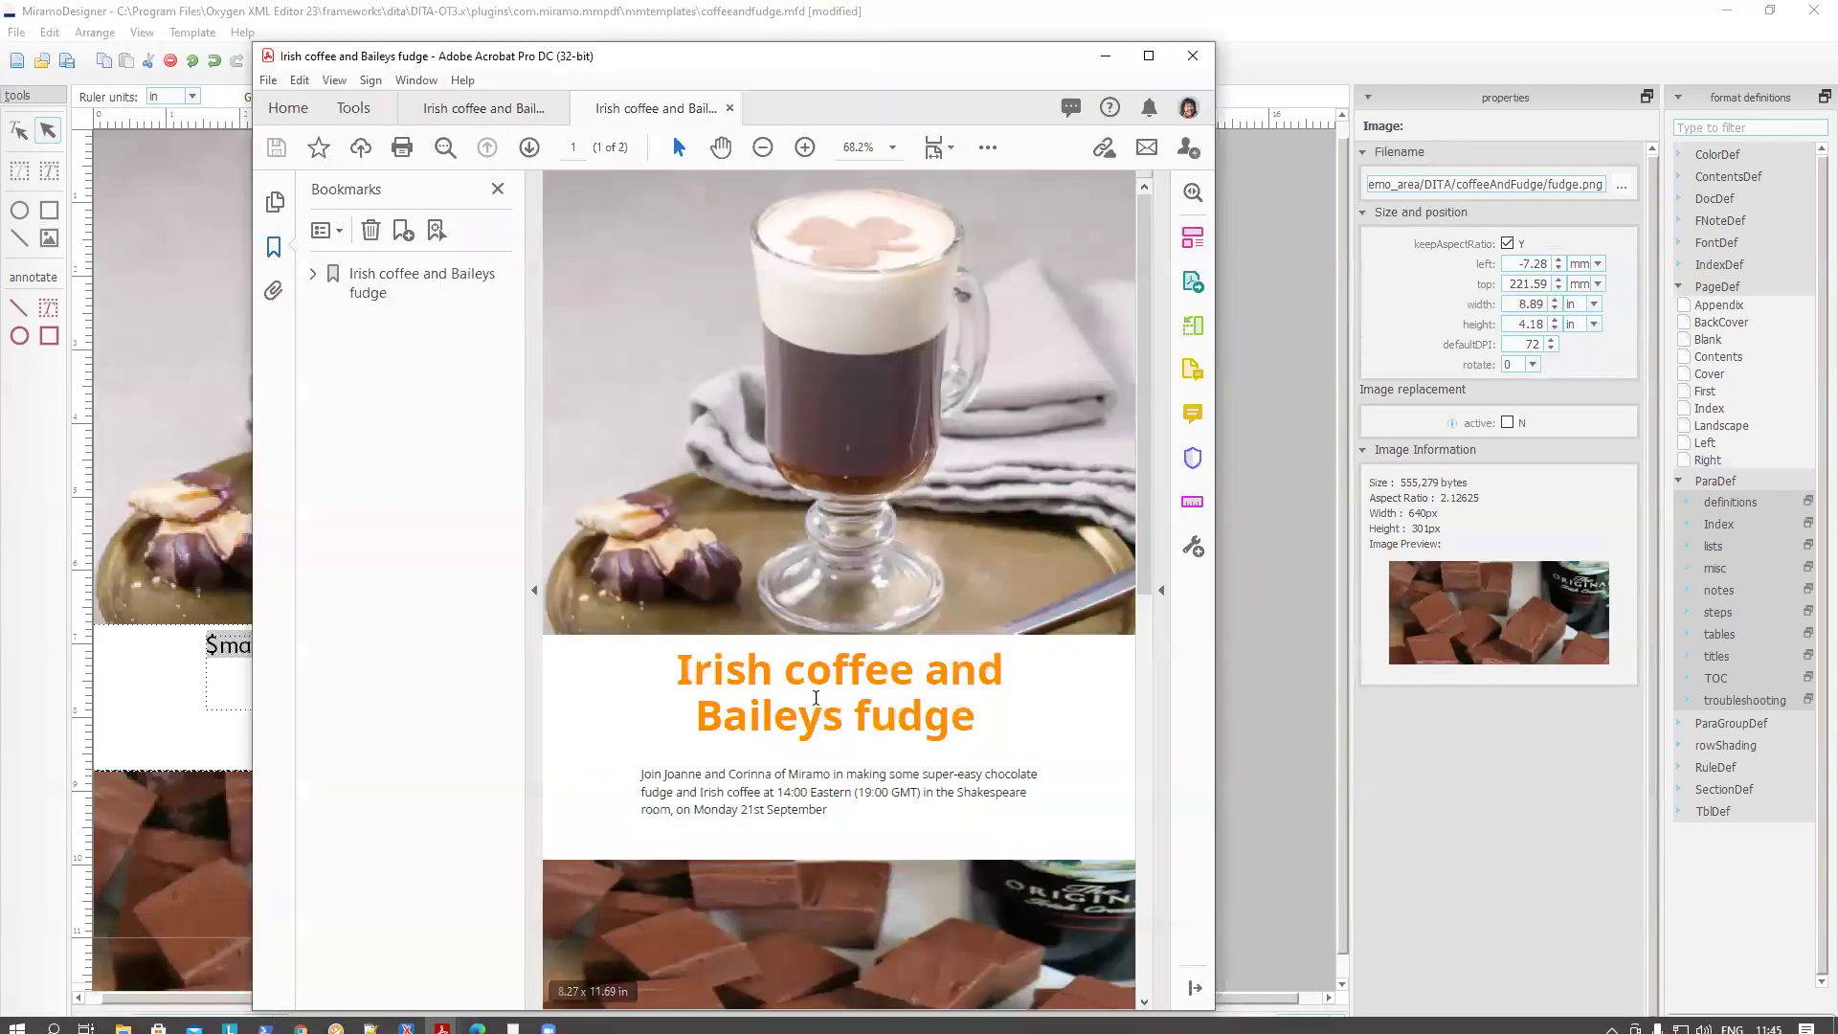
click(1193, 237)
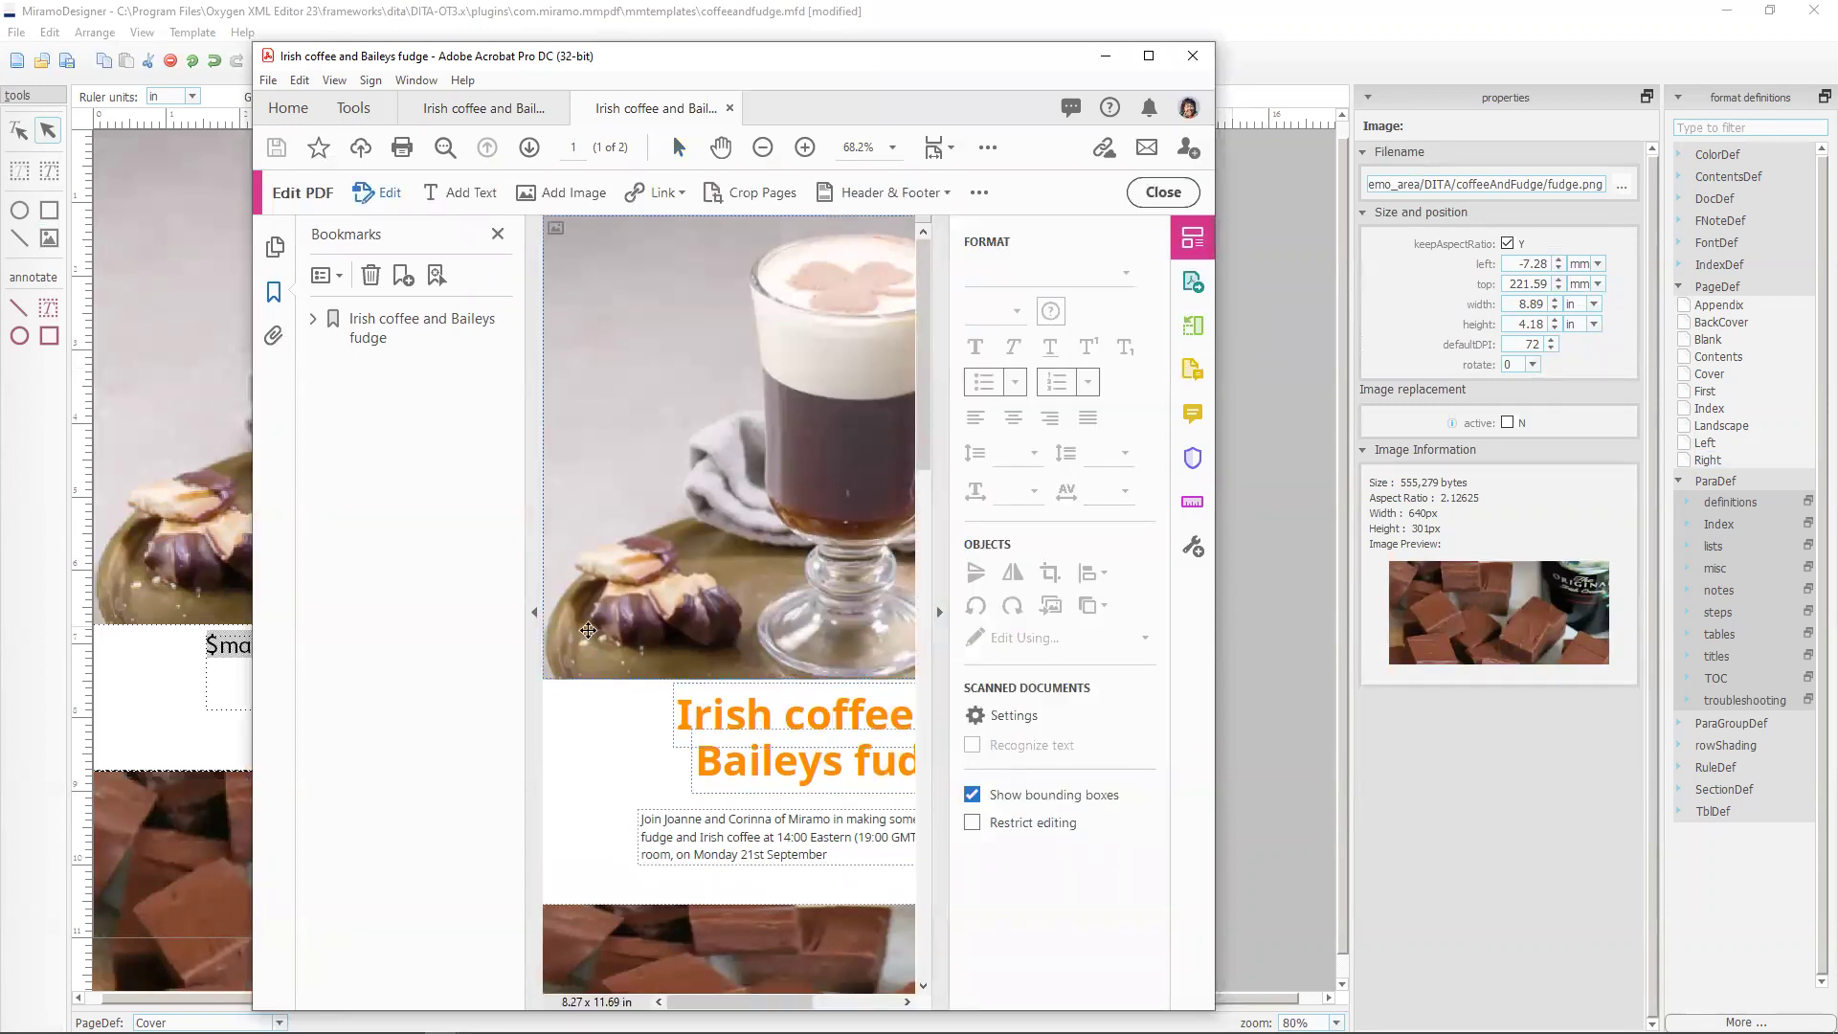
click(528, 610)
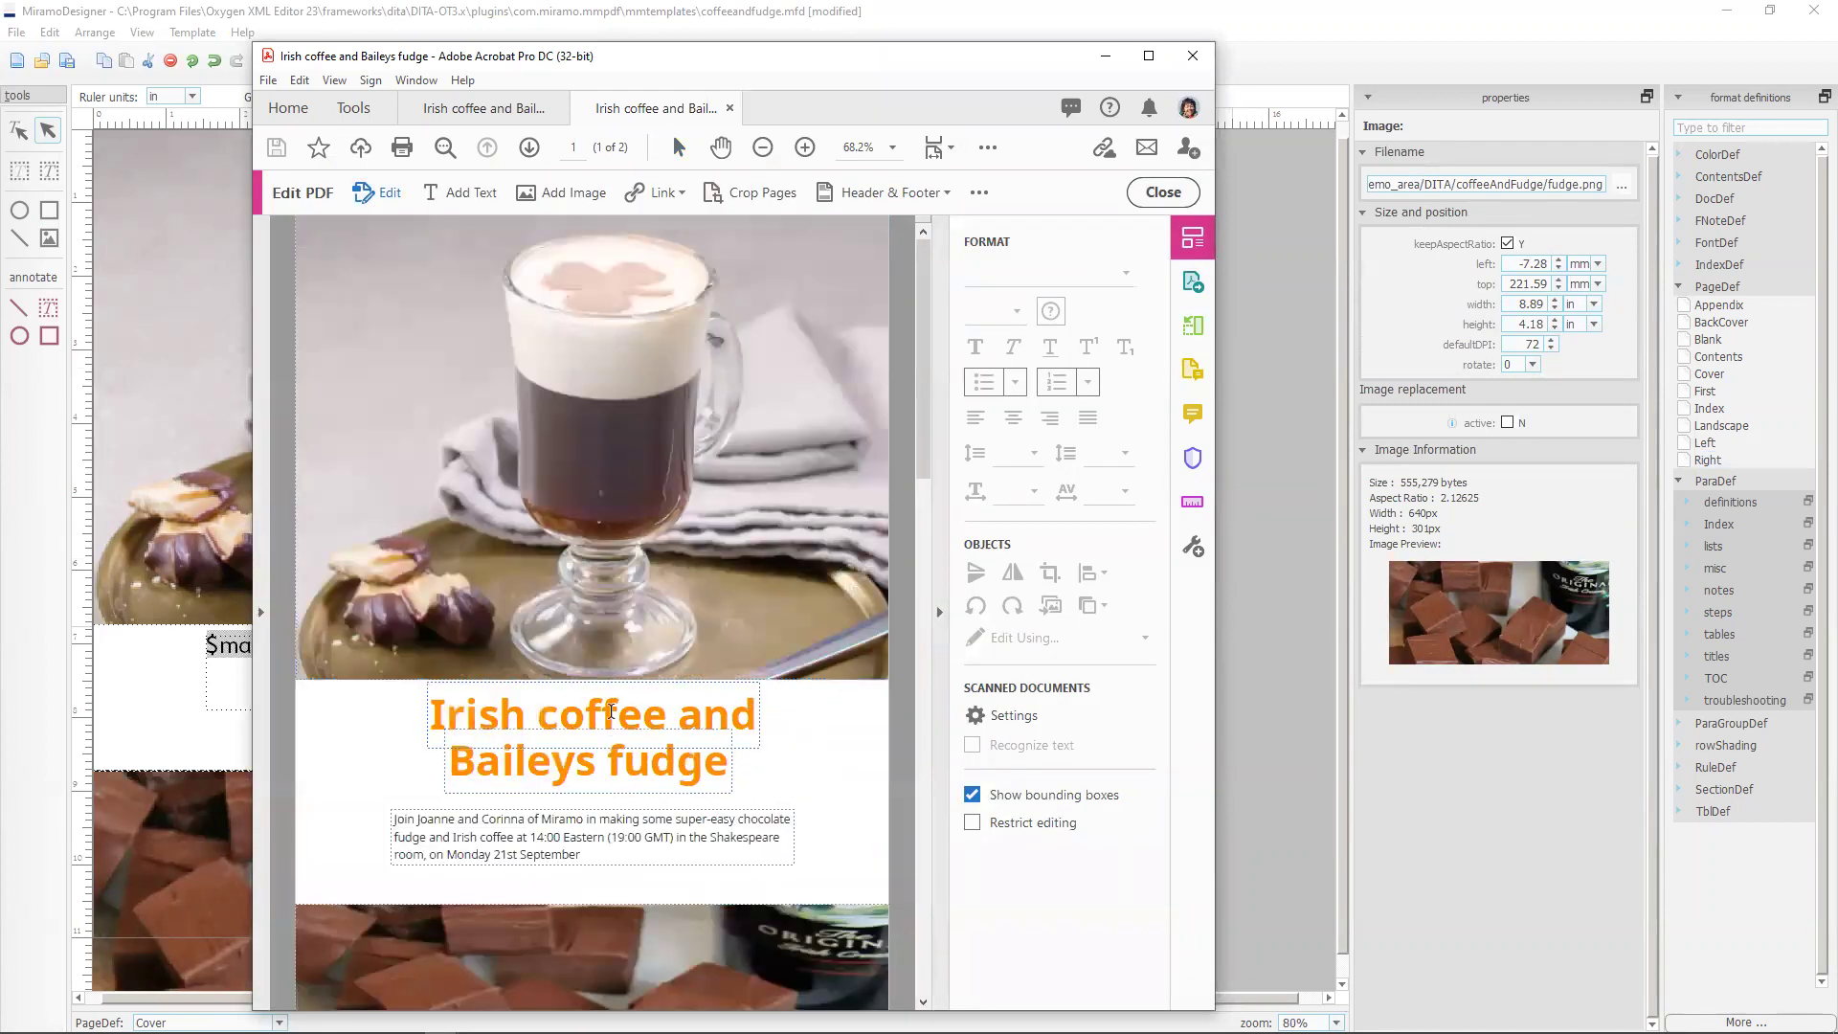
click(620, 714)
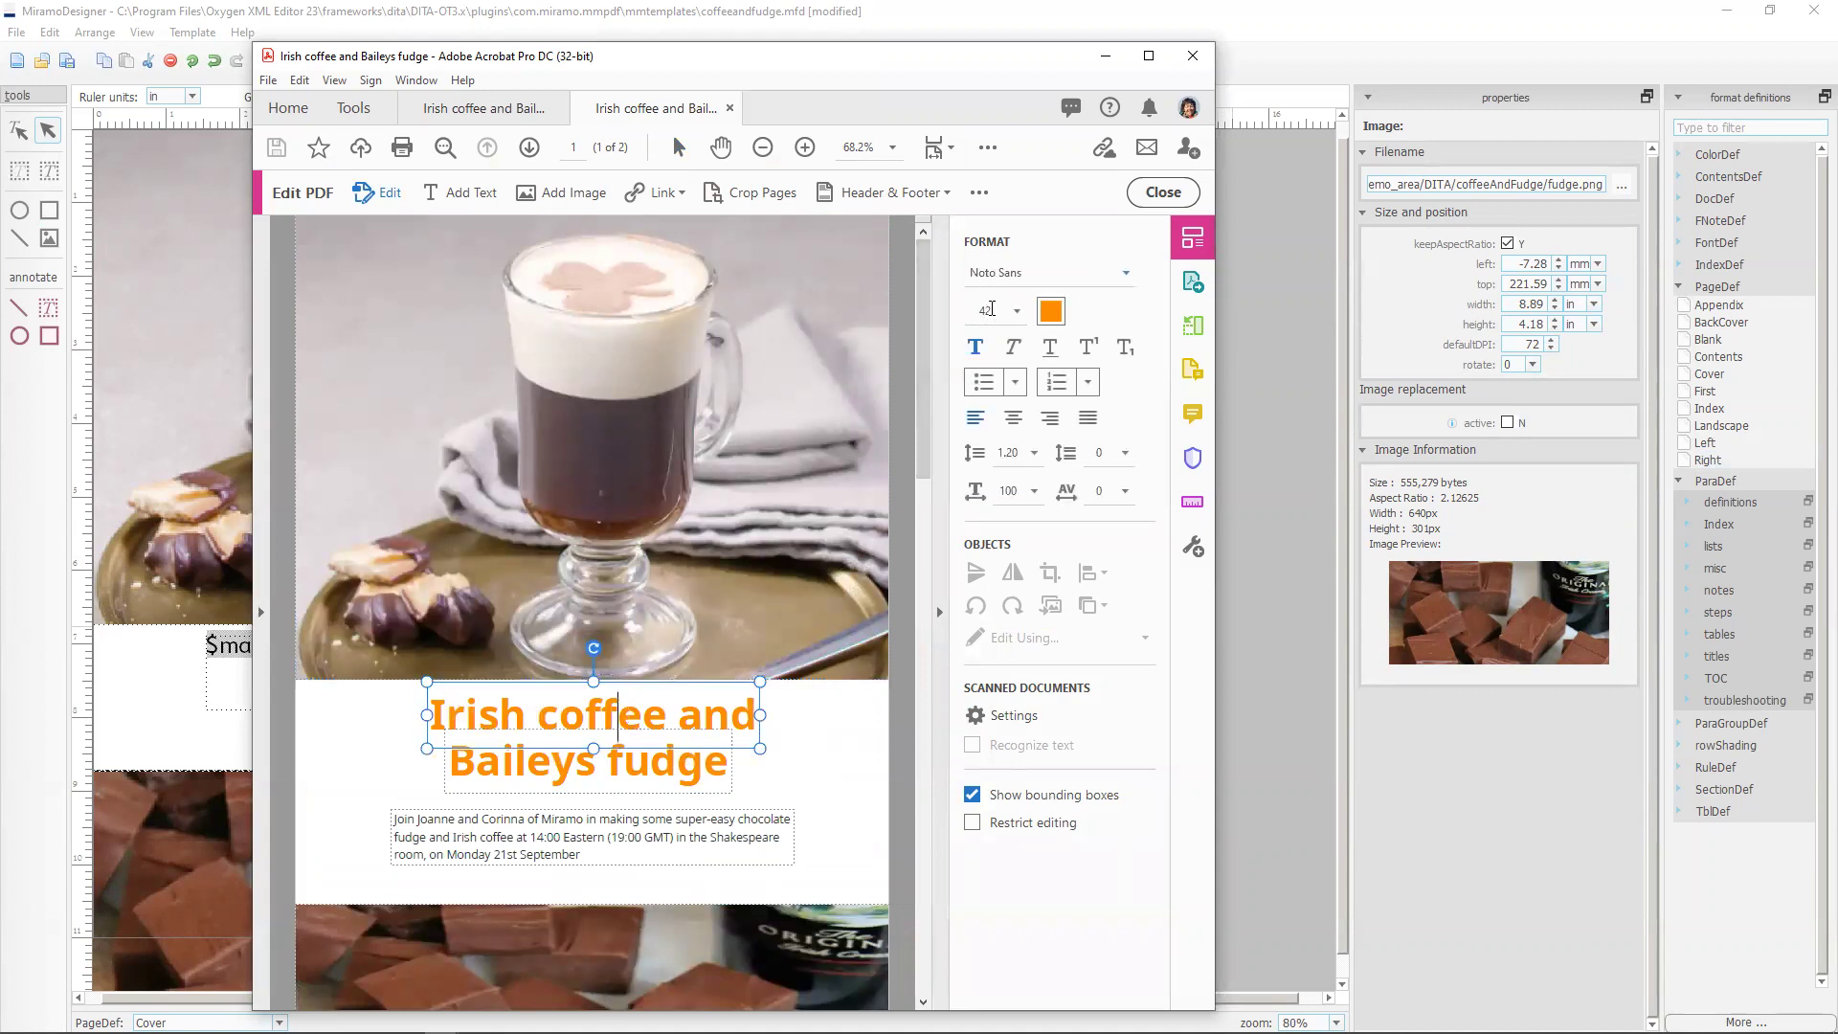
click(1050, 311)
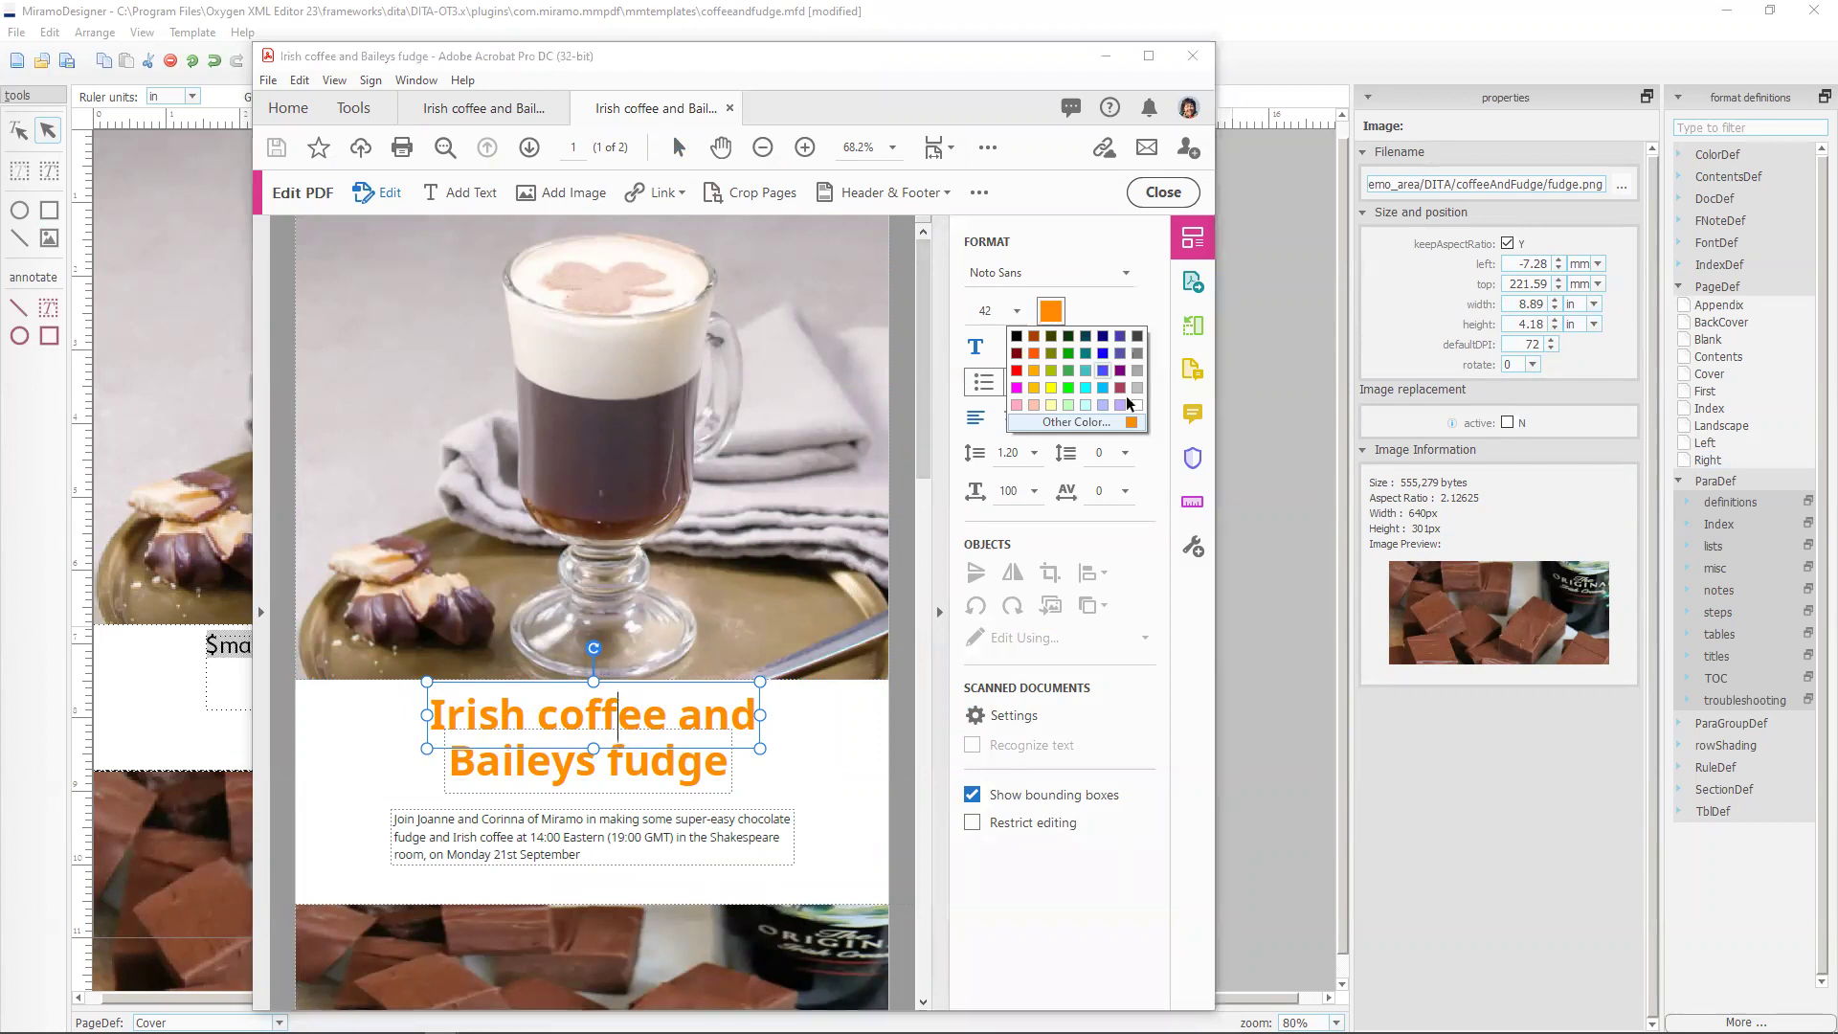
click(1075, 422)
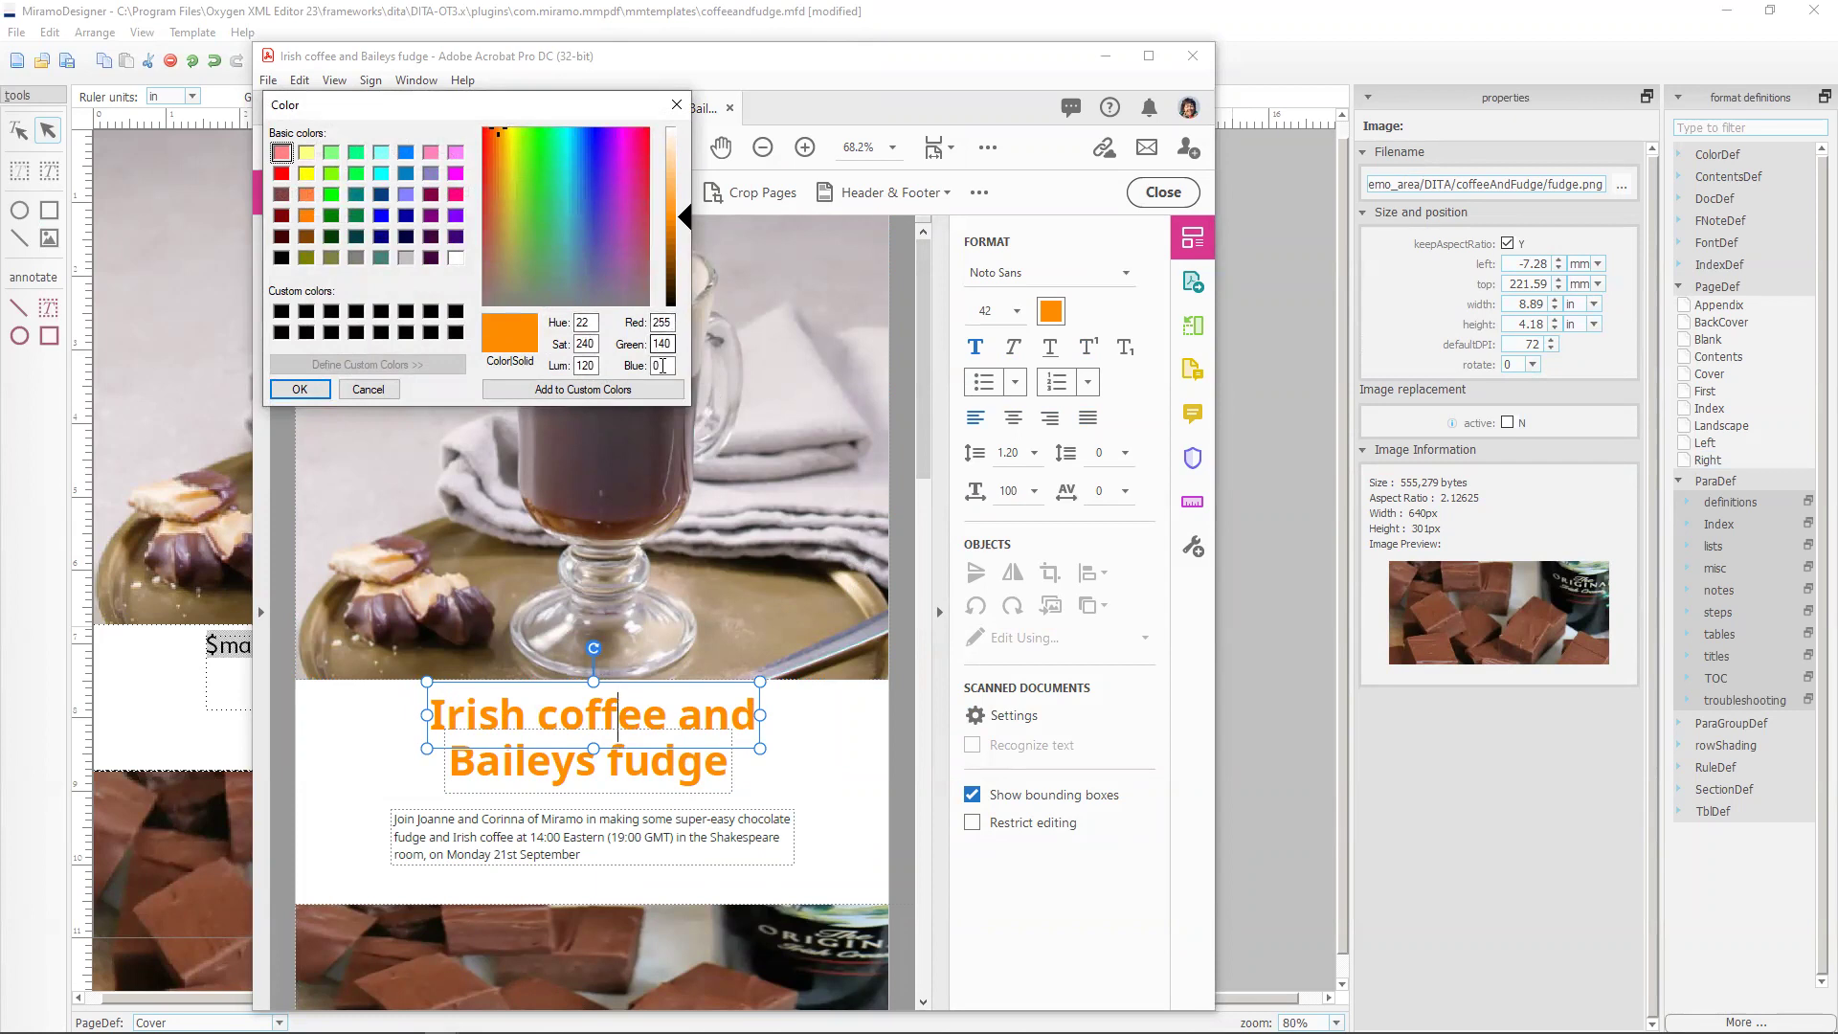
click(676, 108)
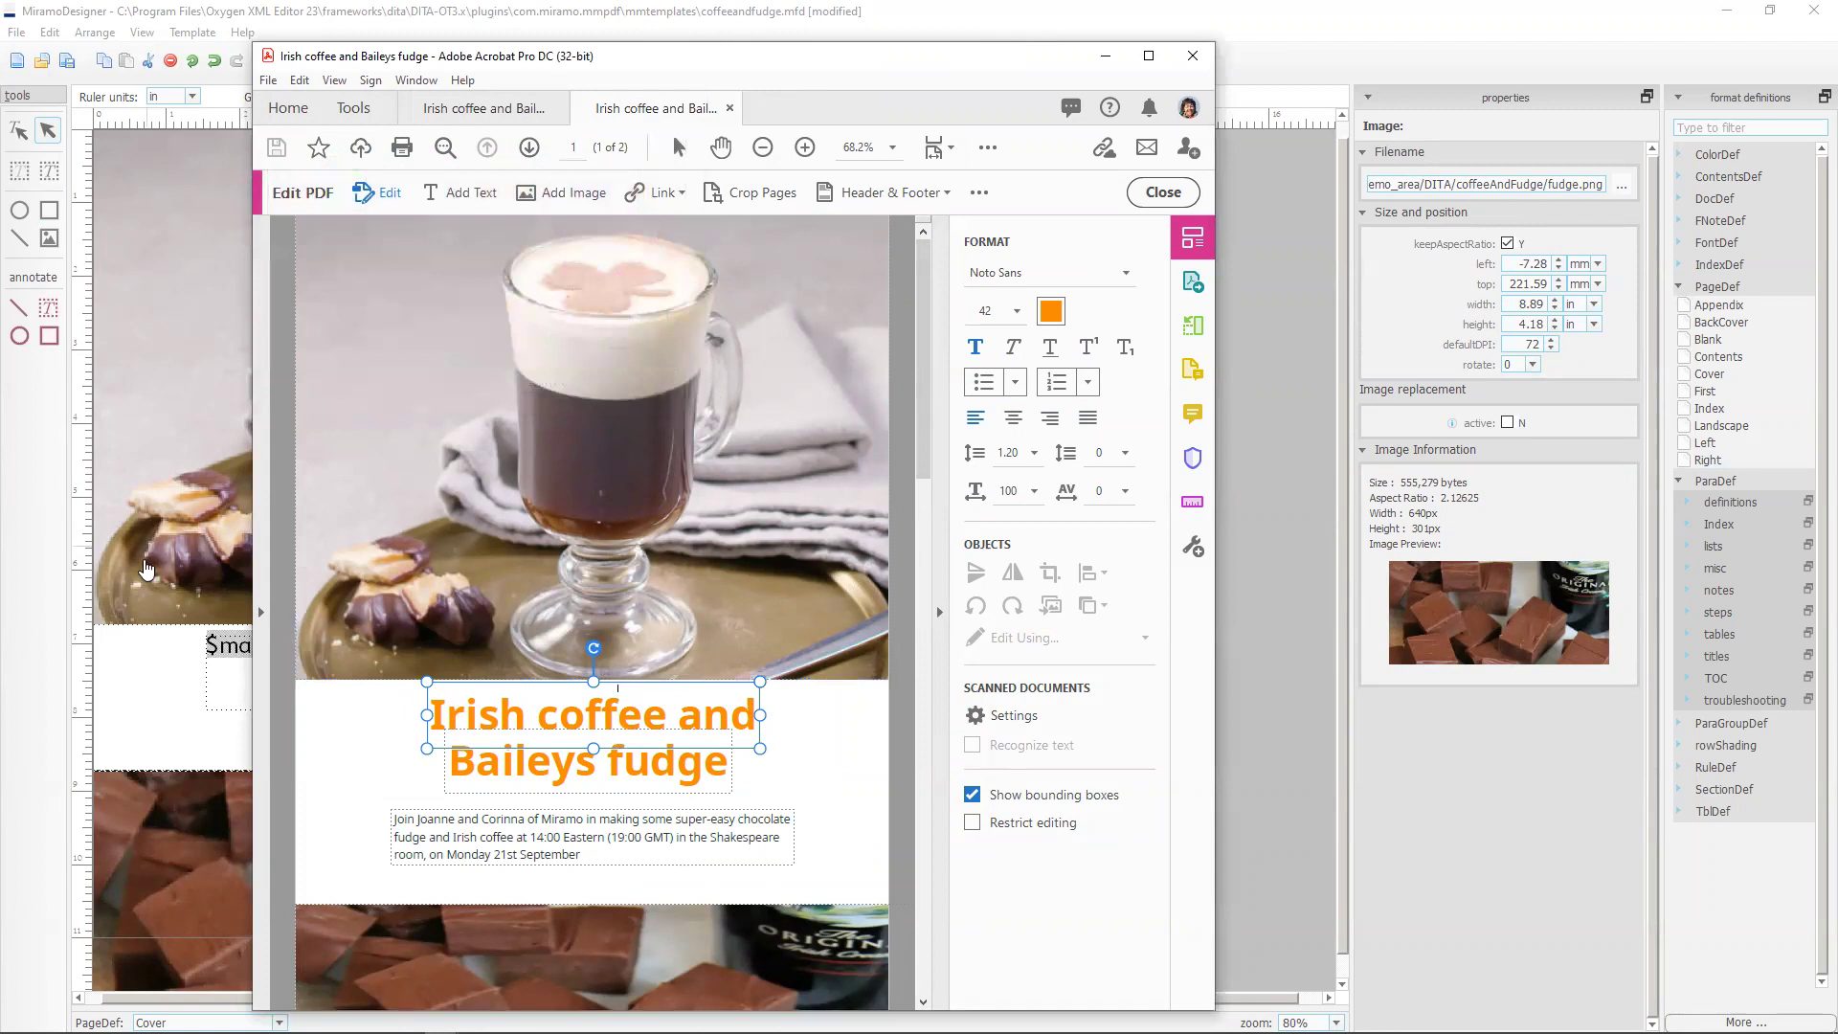
Switch back to MiramoDesigner and set the article_title paragraph format's text color to DocumentColor2 from the $mainbooktitle text.
click(148, 638)
click(388, 644)
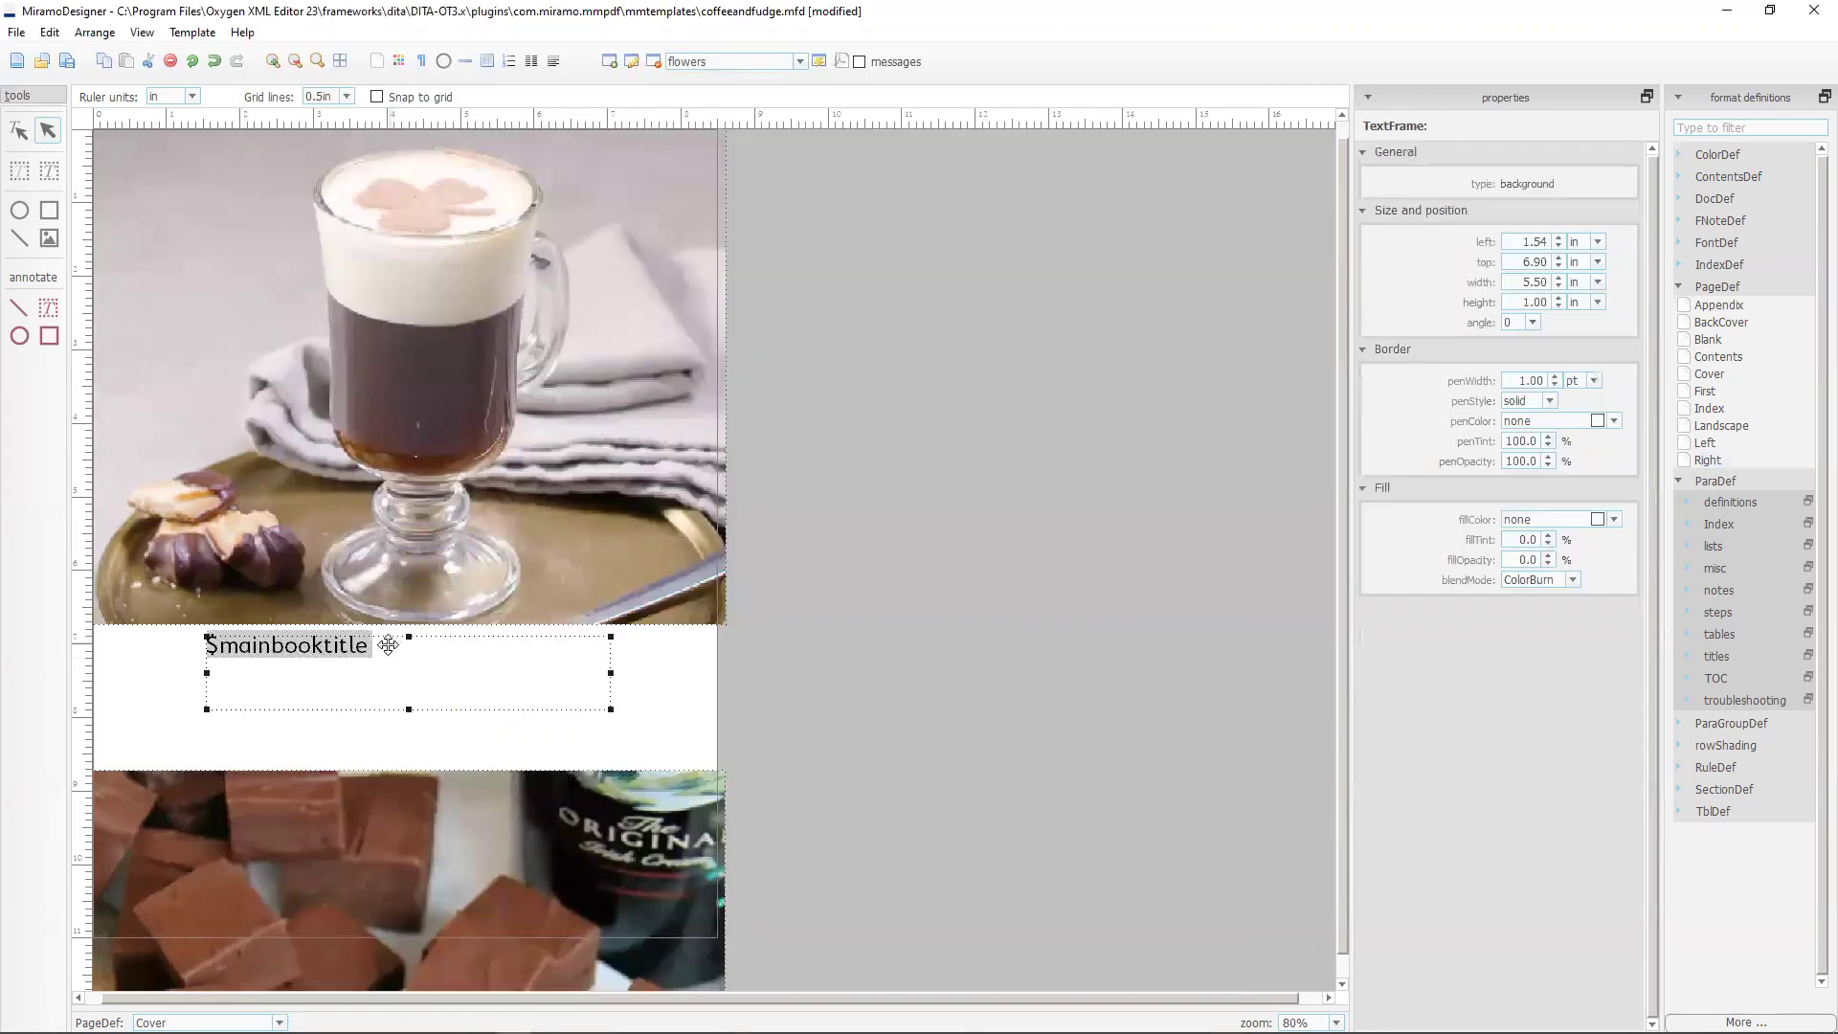
double_click(388, 645)
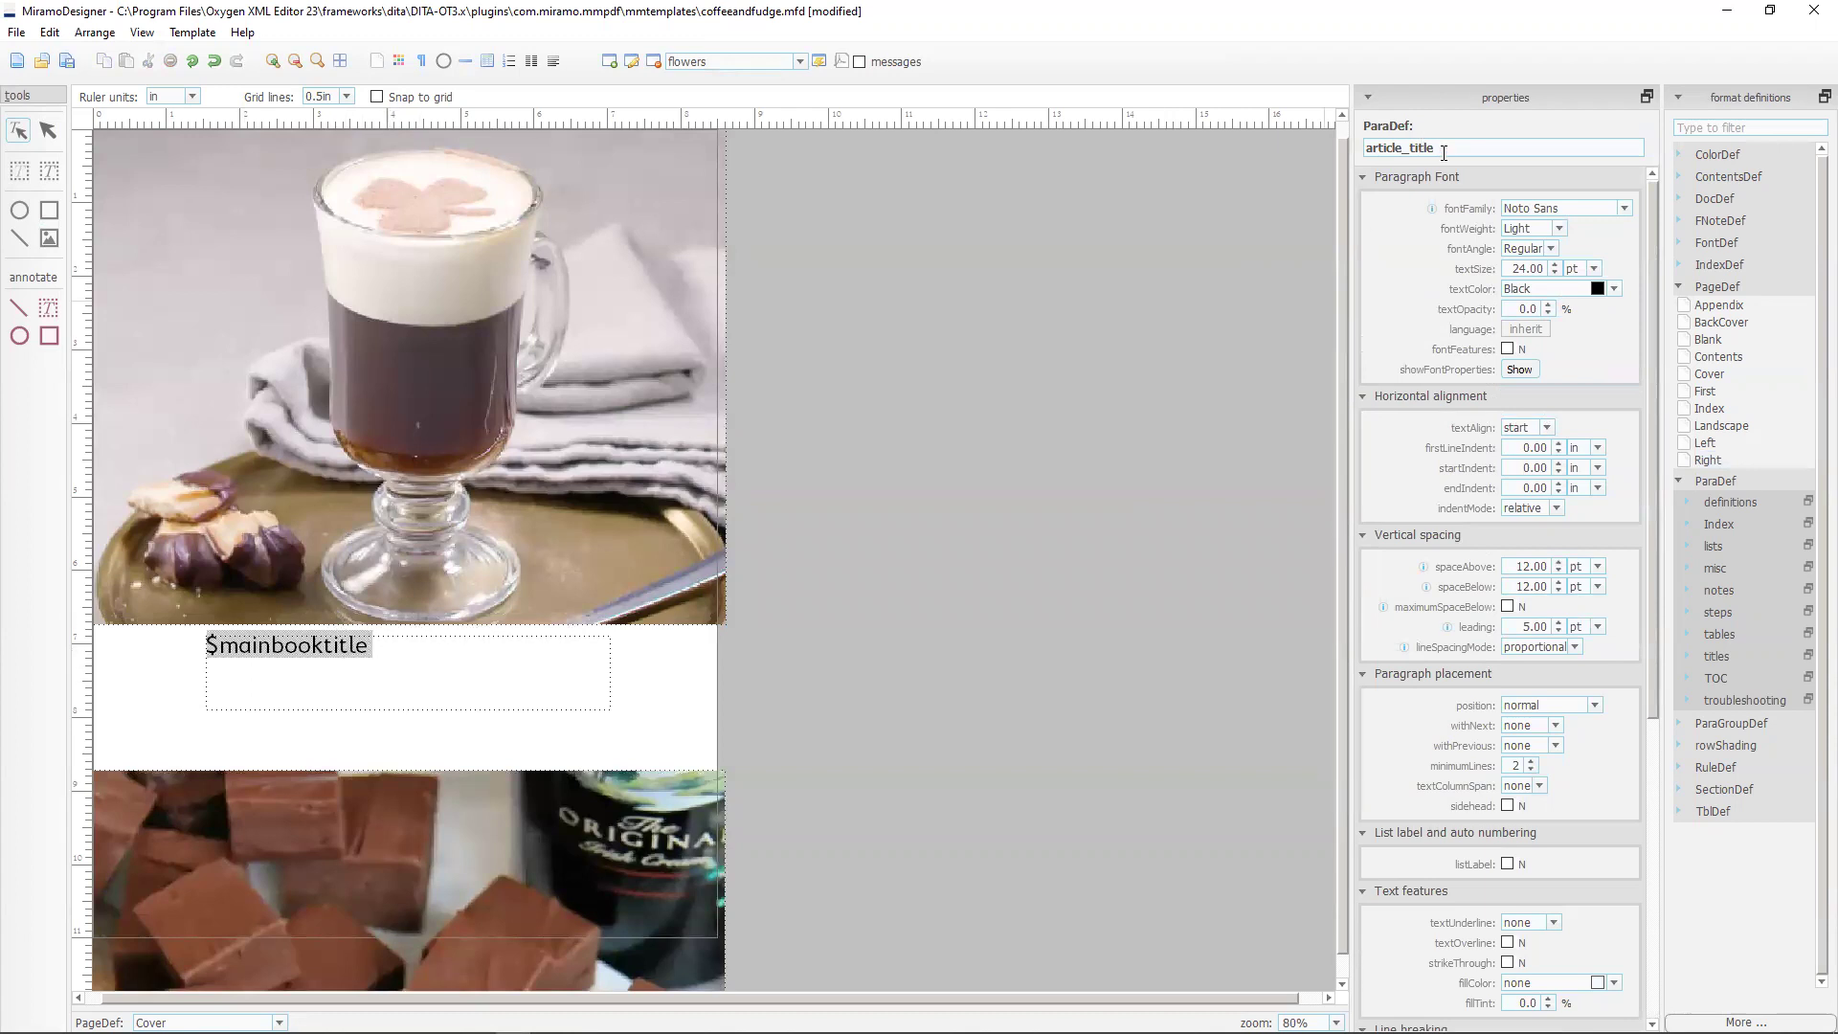
click(1614, 285)
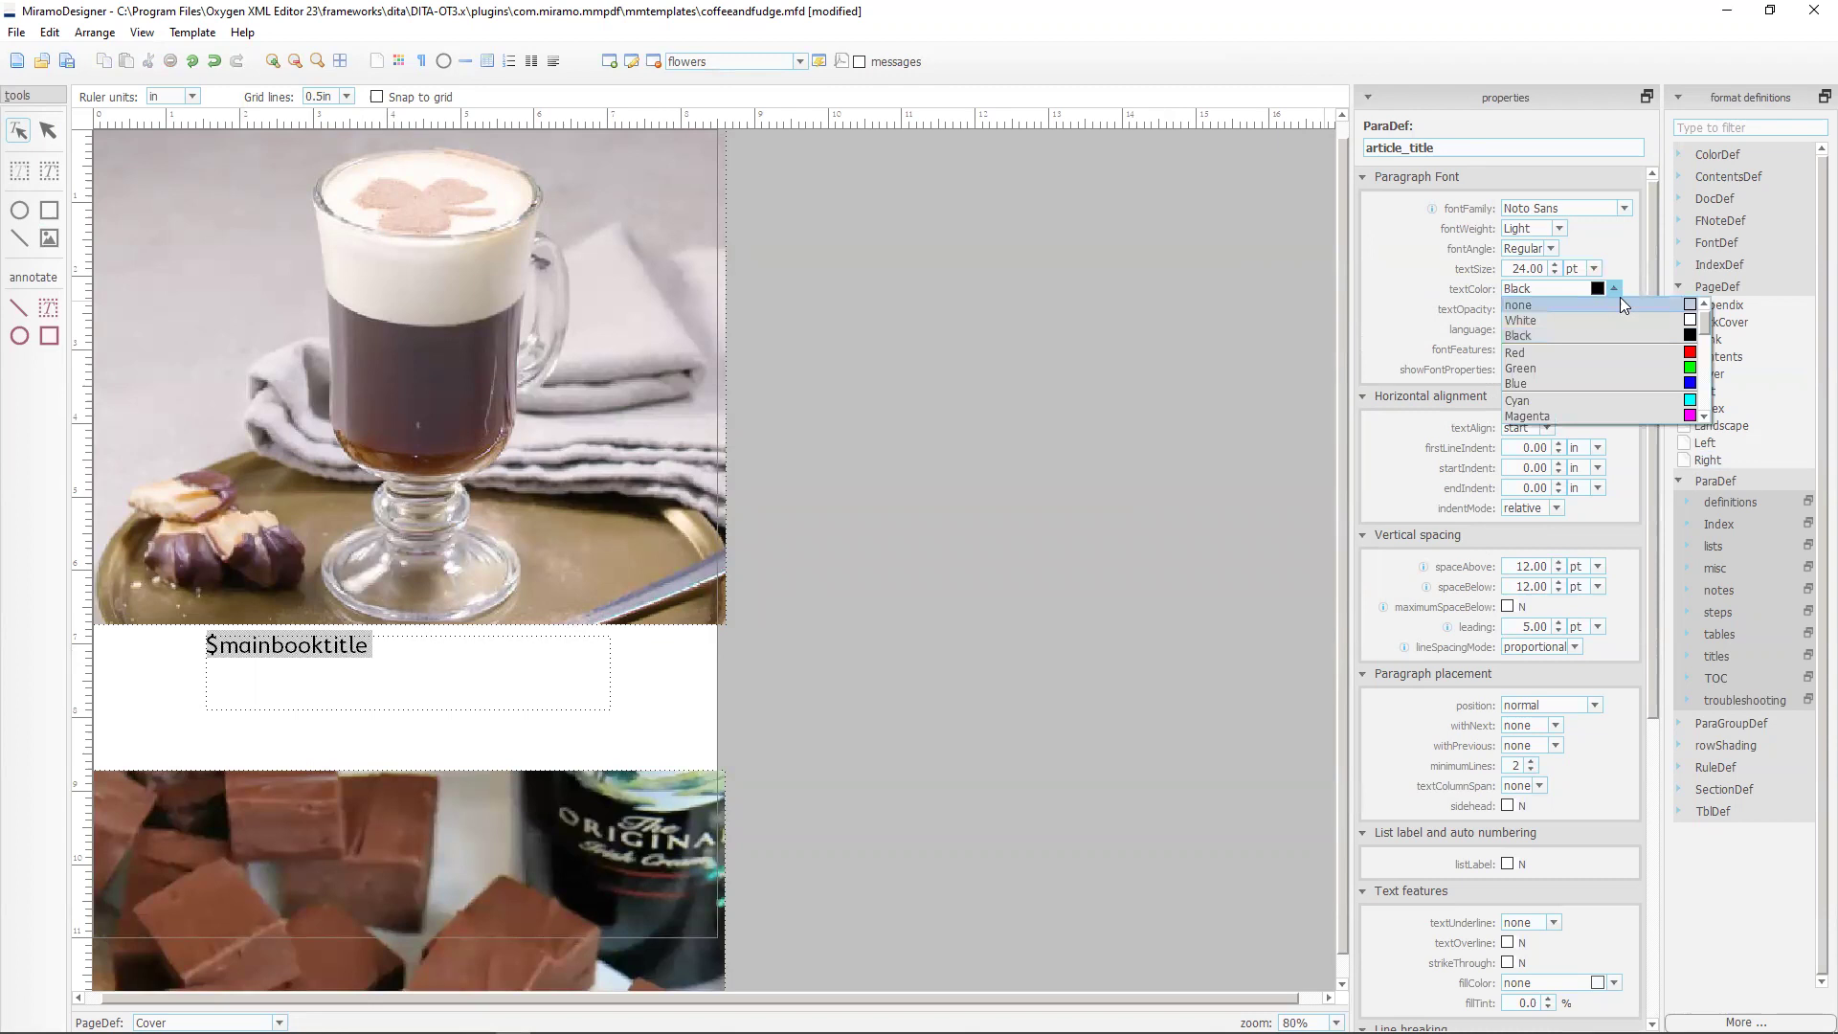
scroll(1627, 349, down, 3)
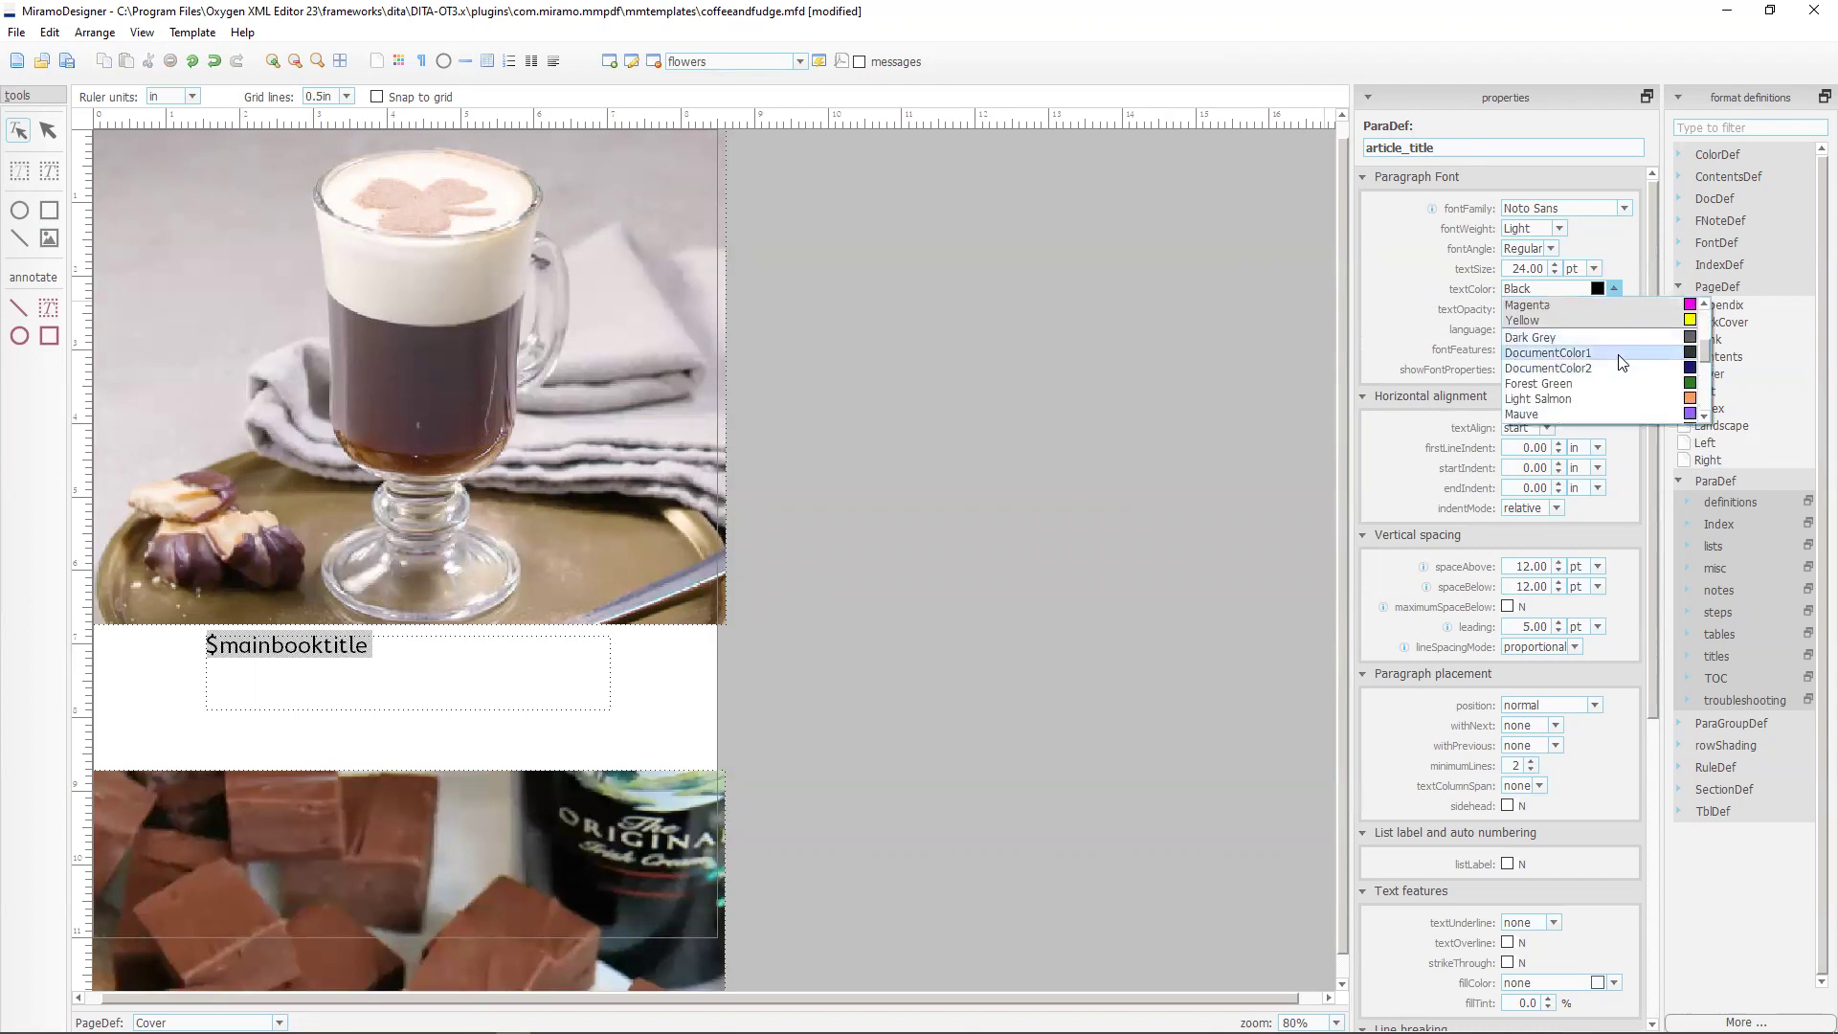
click(1587, 369)
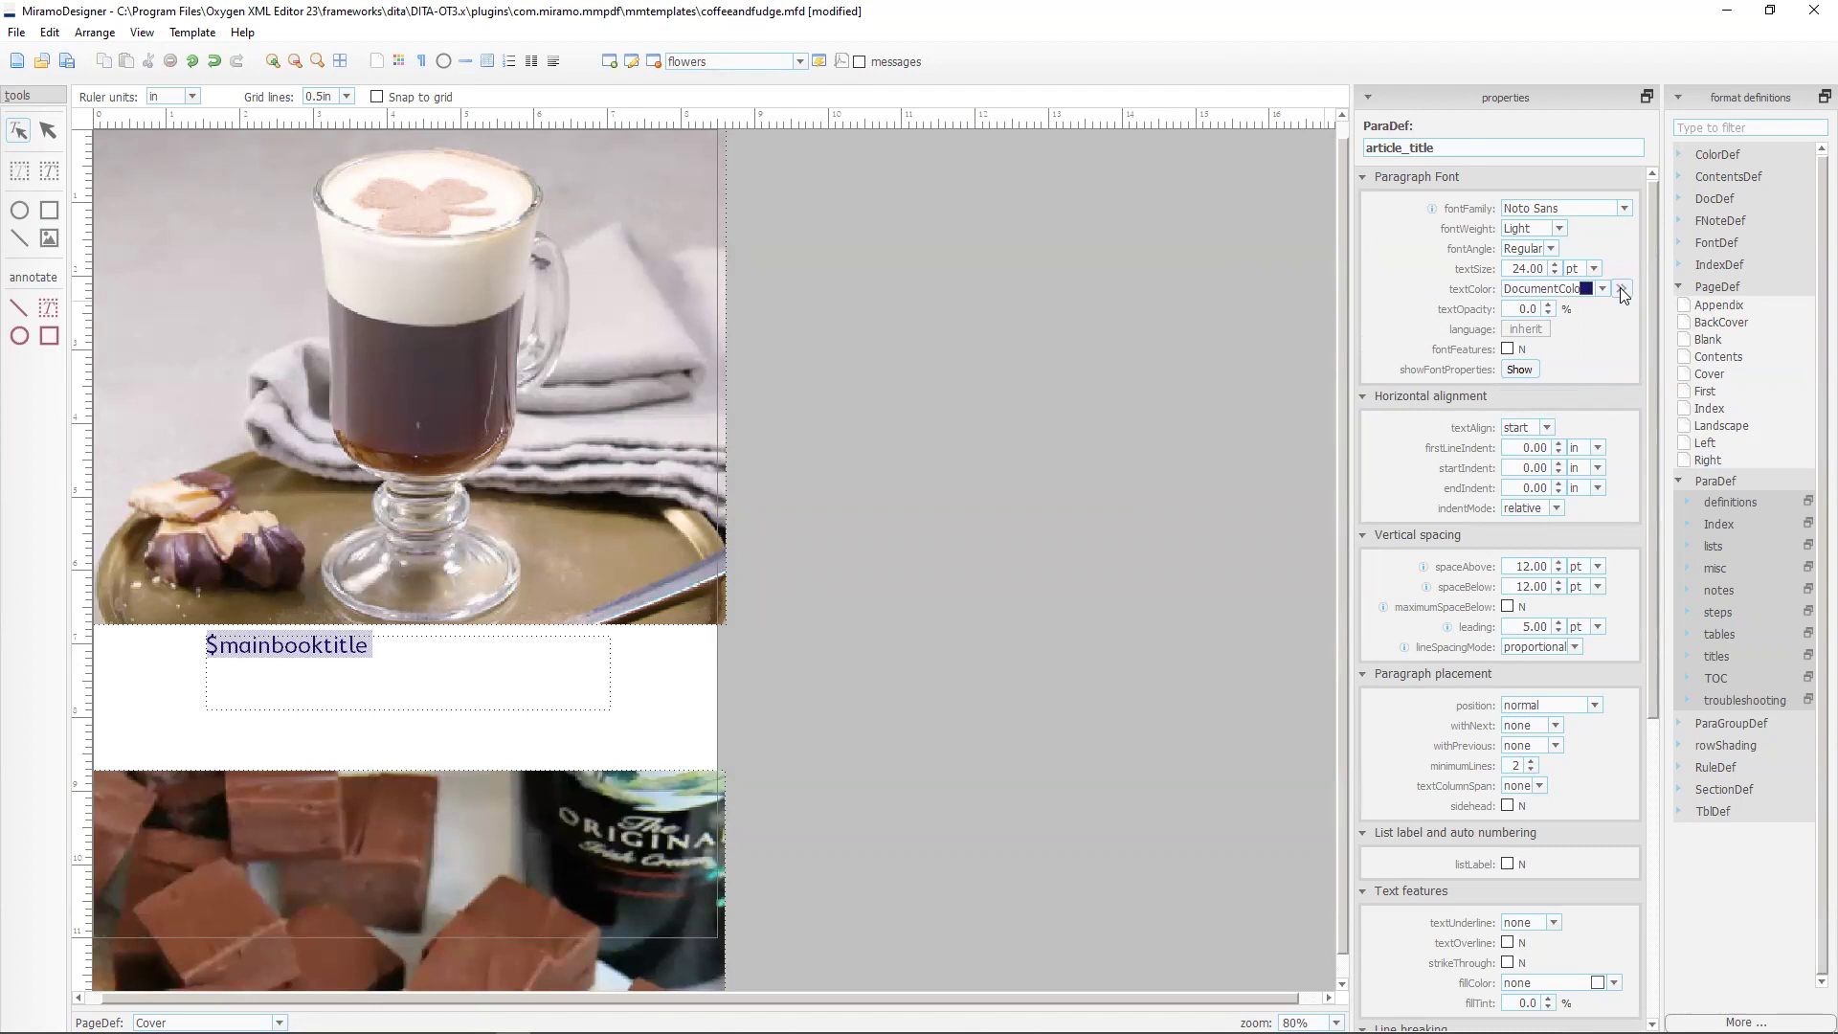
Open the DocumentColor2 definition and copy the company color code FF8C00 from intro1.txt in Notepad++.
click(1622, 287)
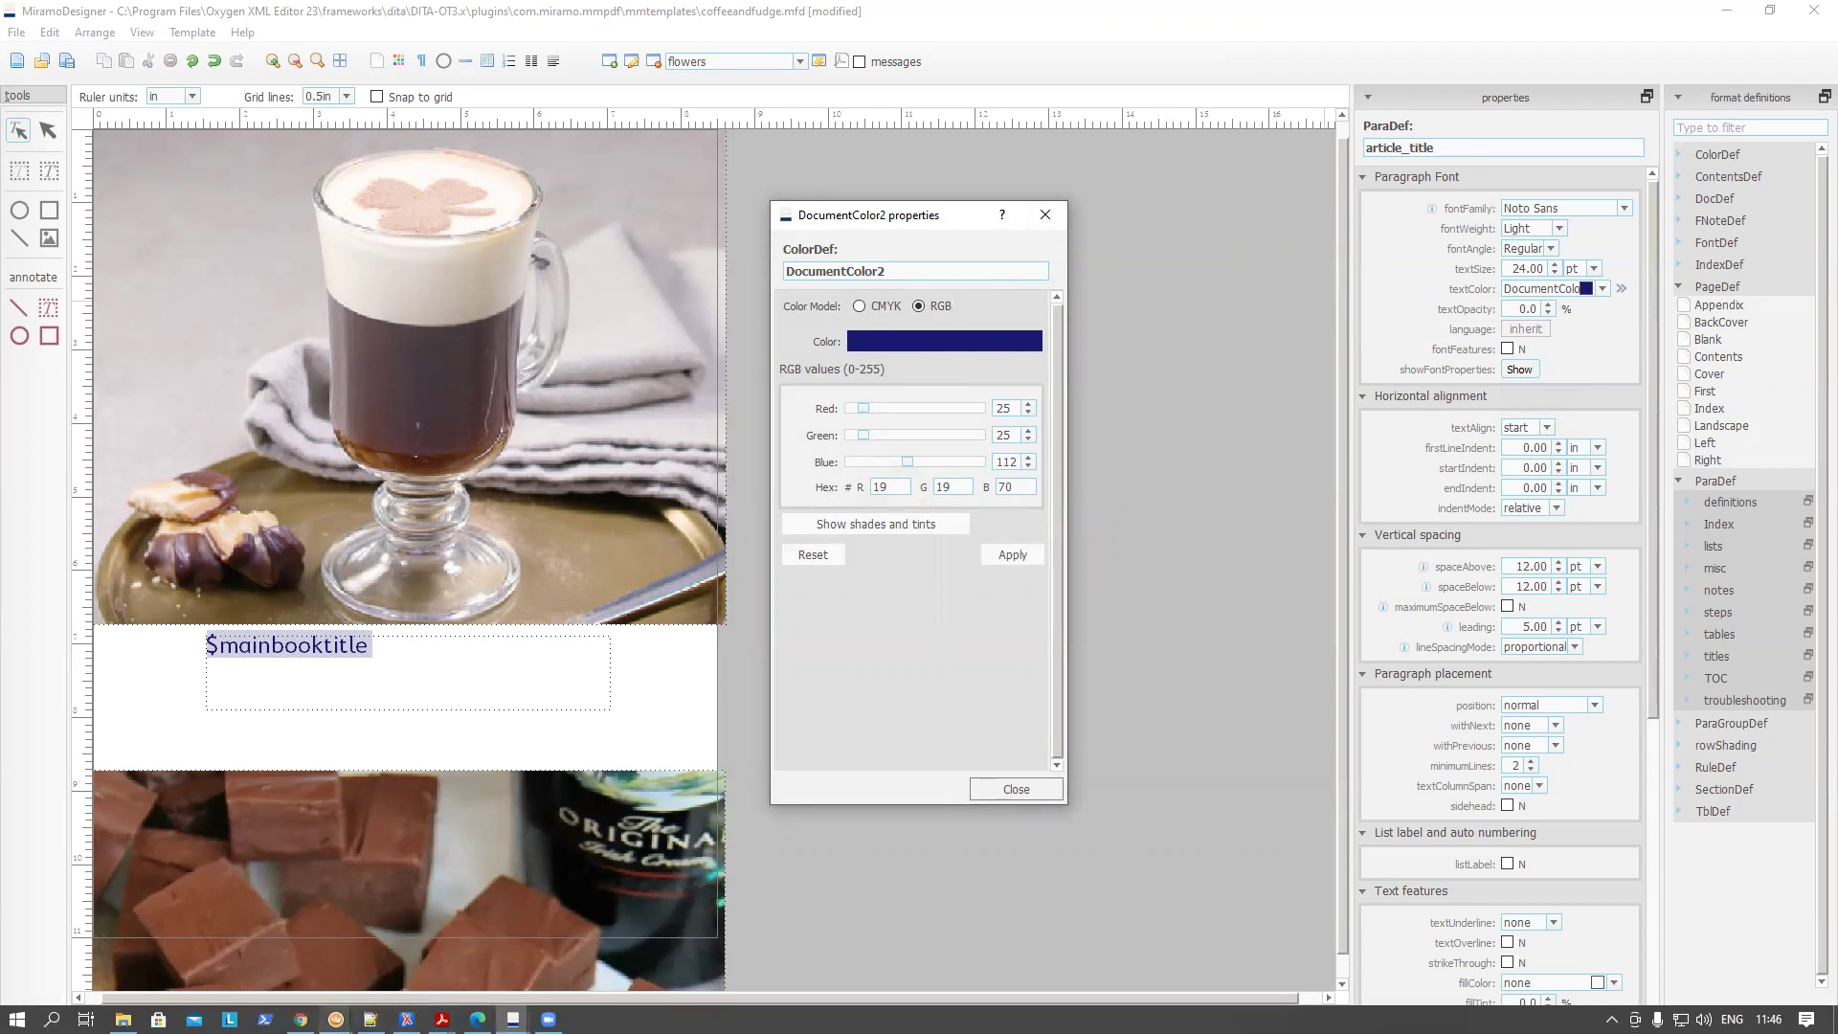
click(513, 1018)
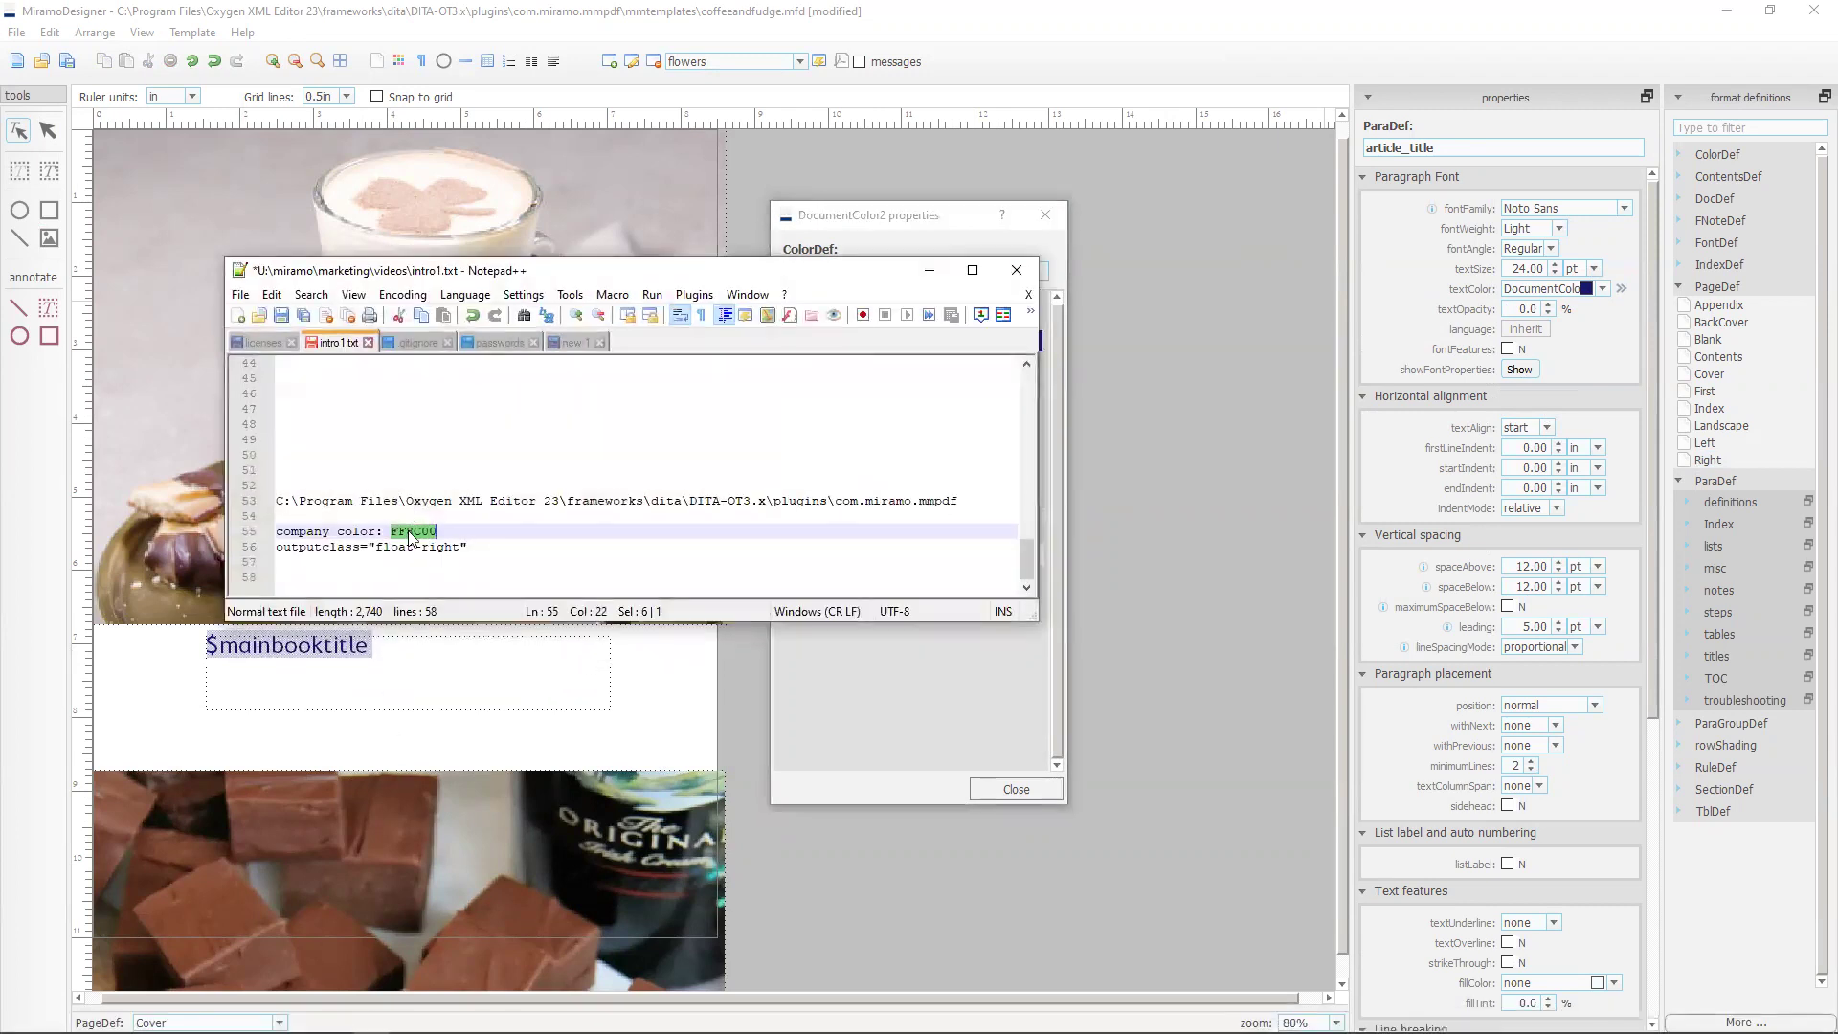
right_click(408, 533)
click(441, 581)
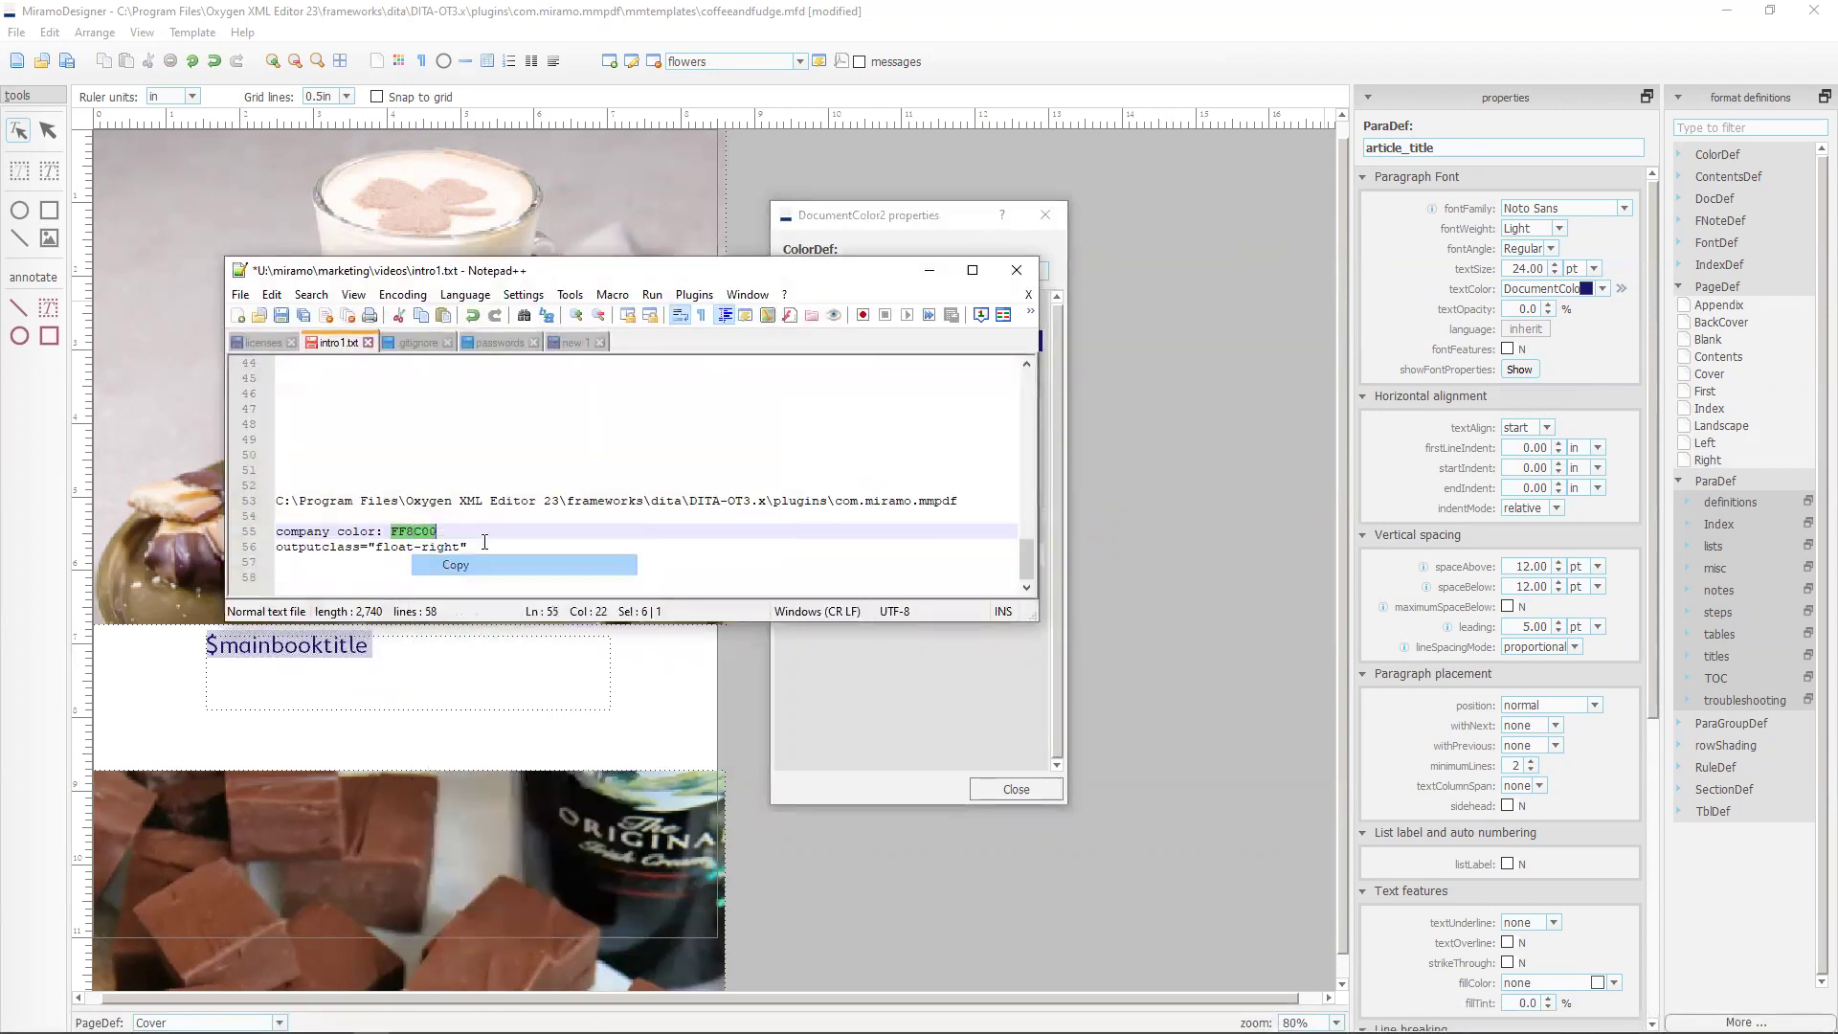
click(928, 271)
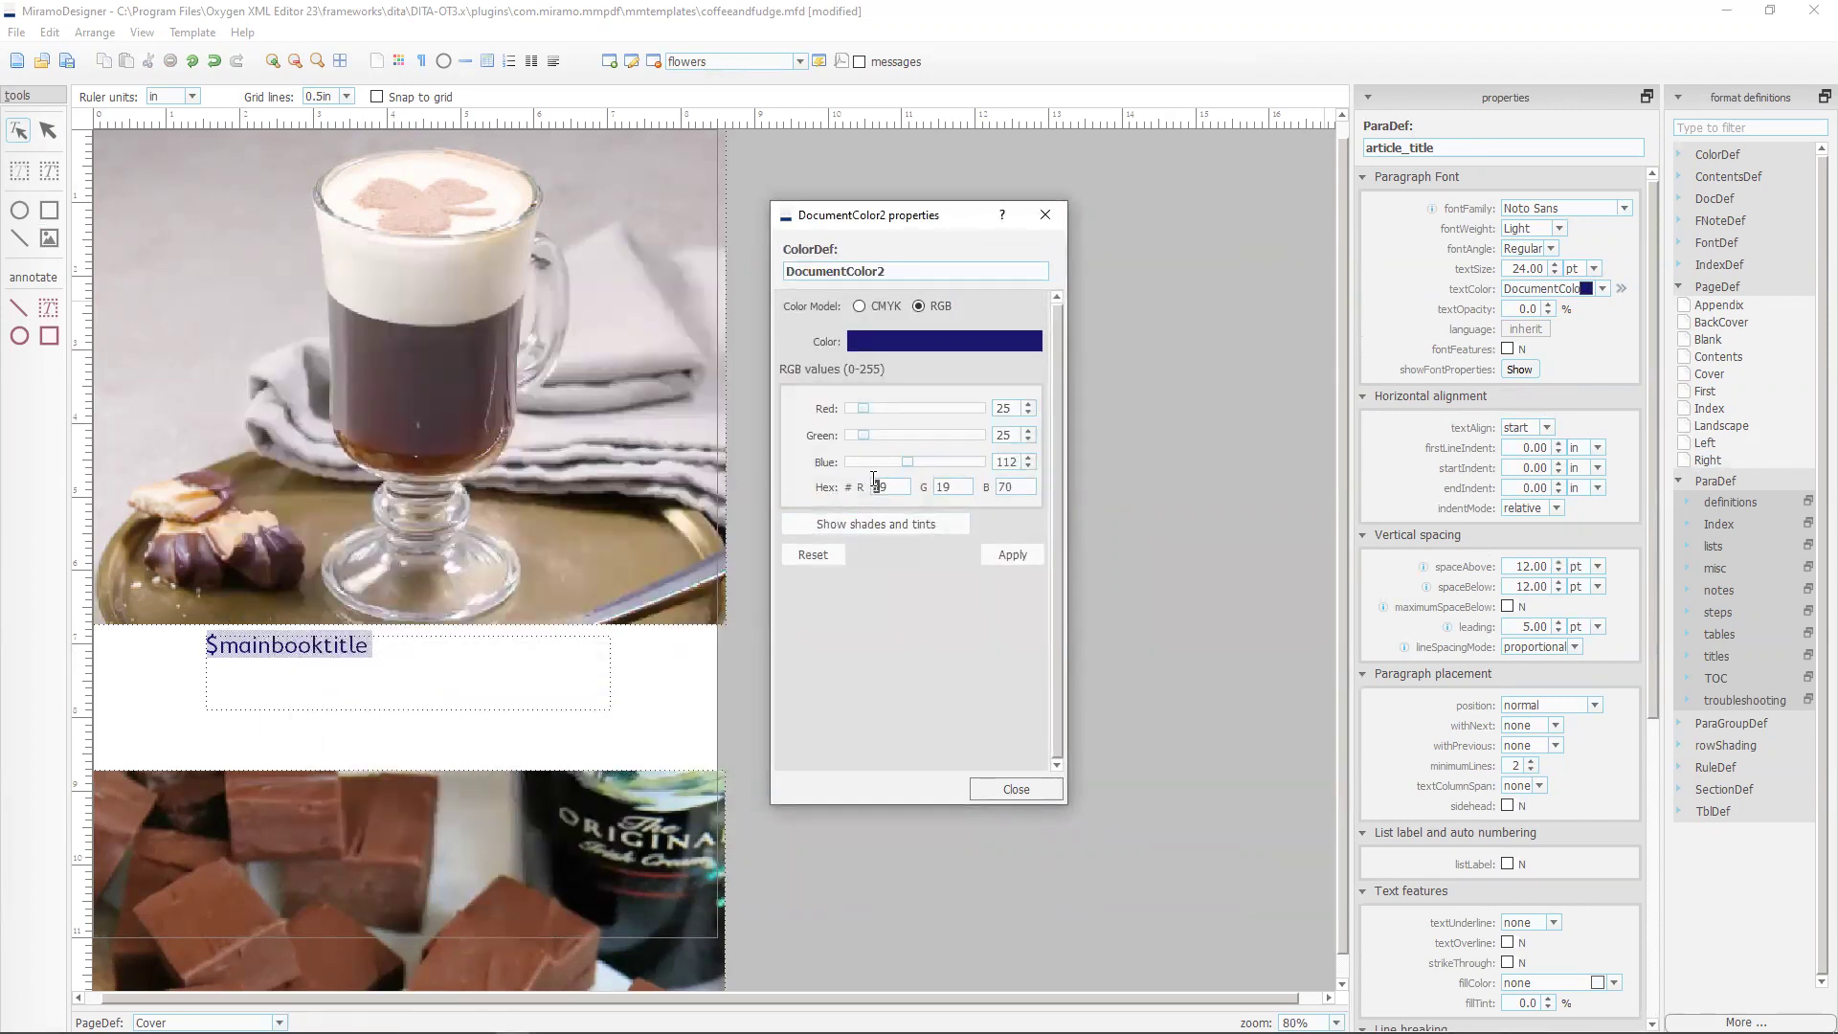
Set DocumentColor2's RGB hex value to FF8C00, apply it and close the color definition.
double_click(871, 486)
text(FF8C00)
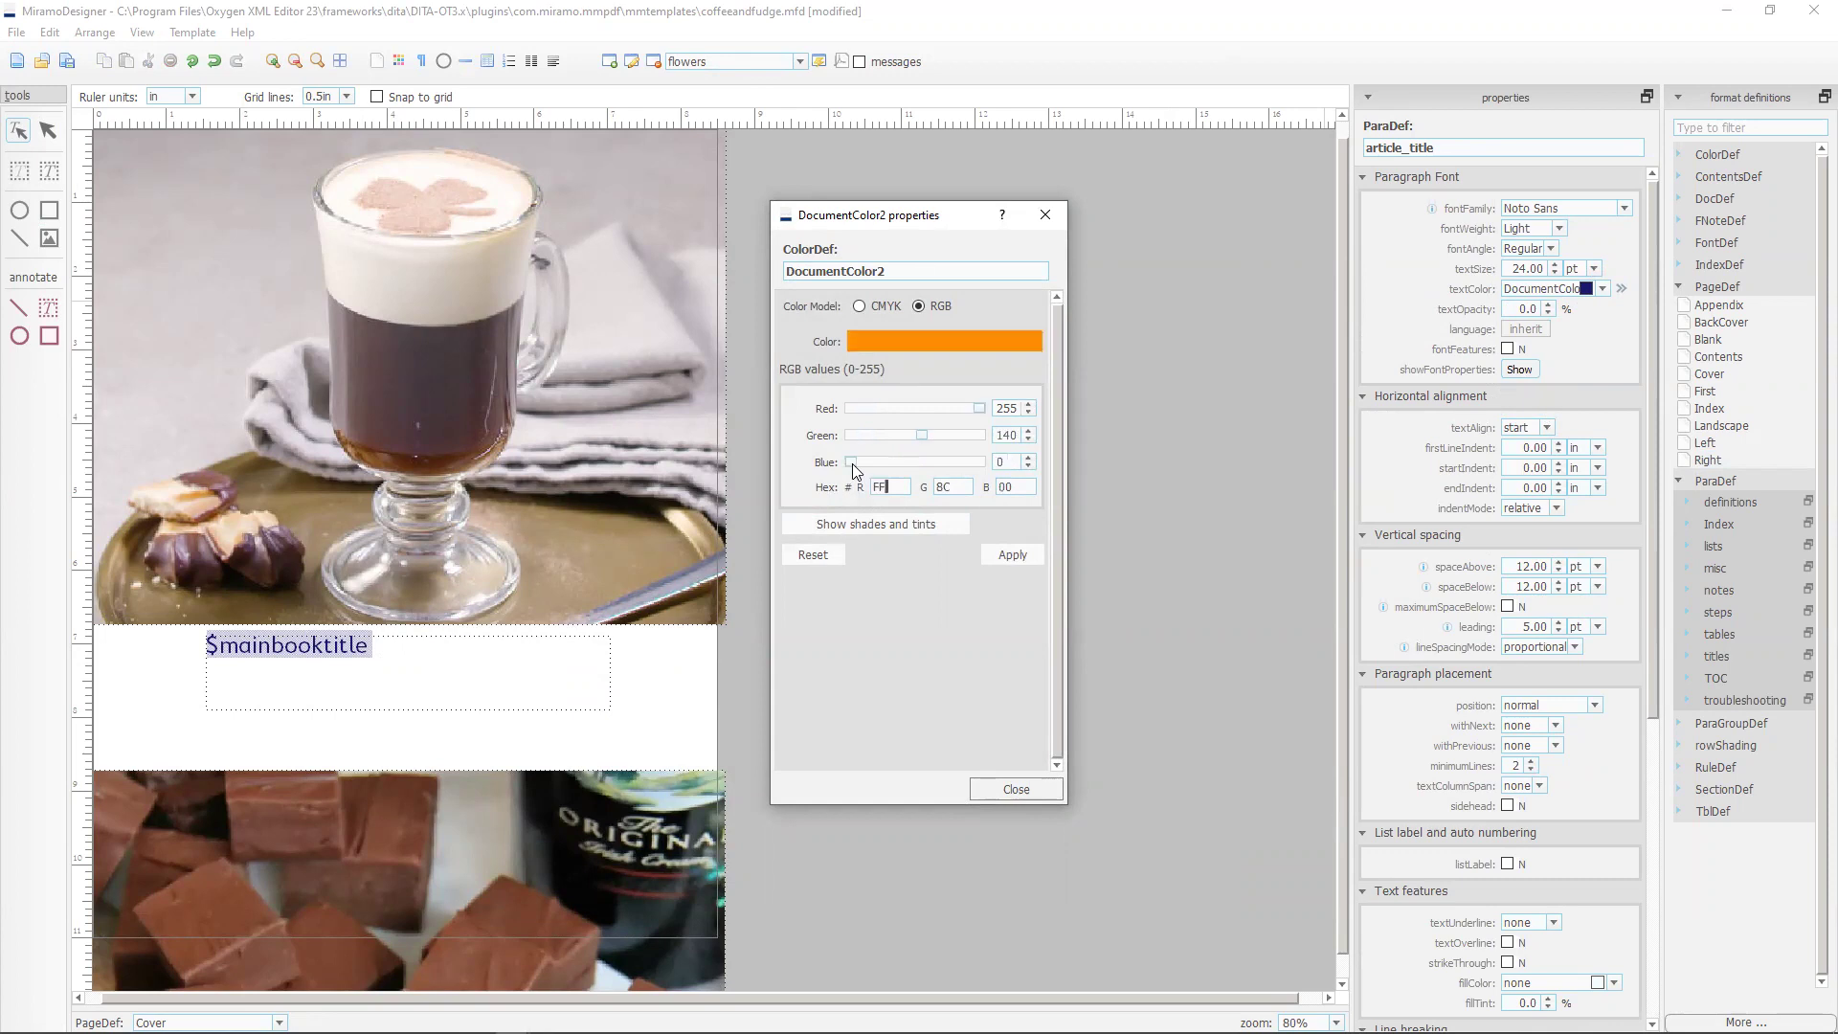
click(1013, 557)
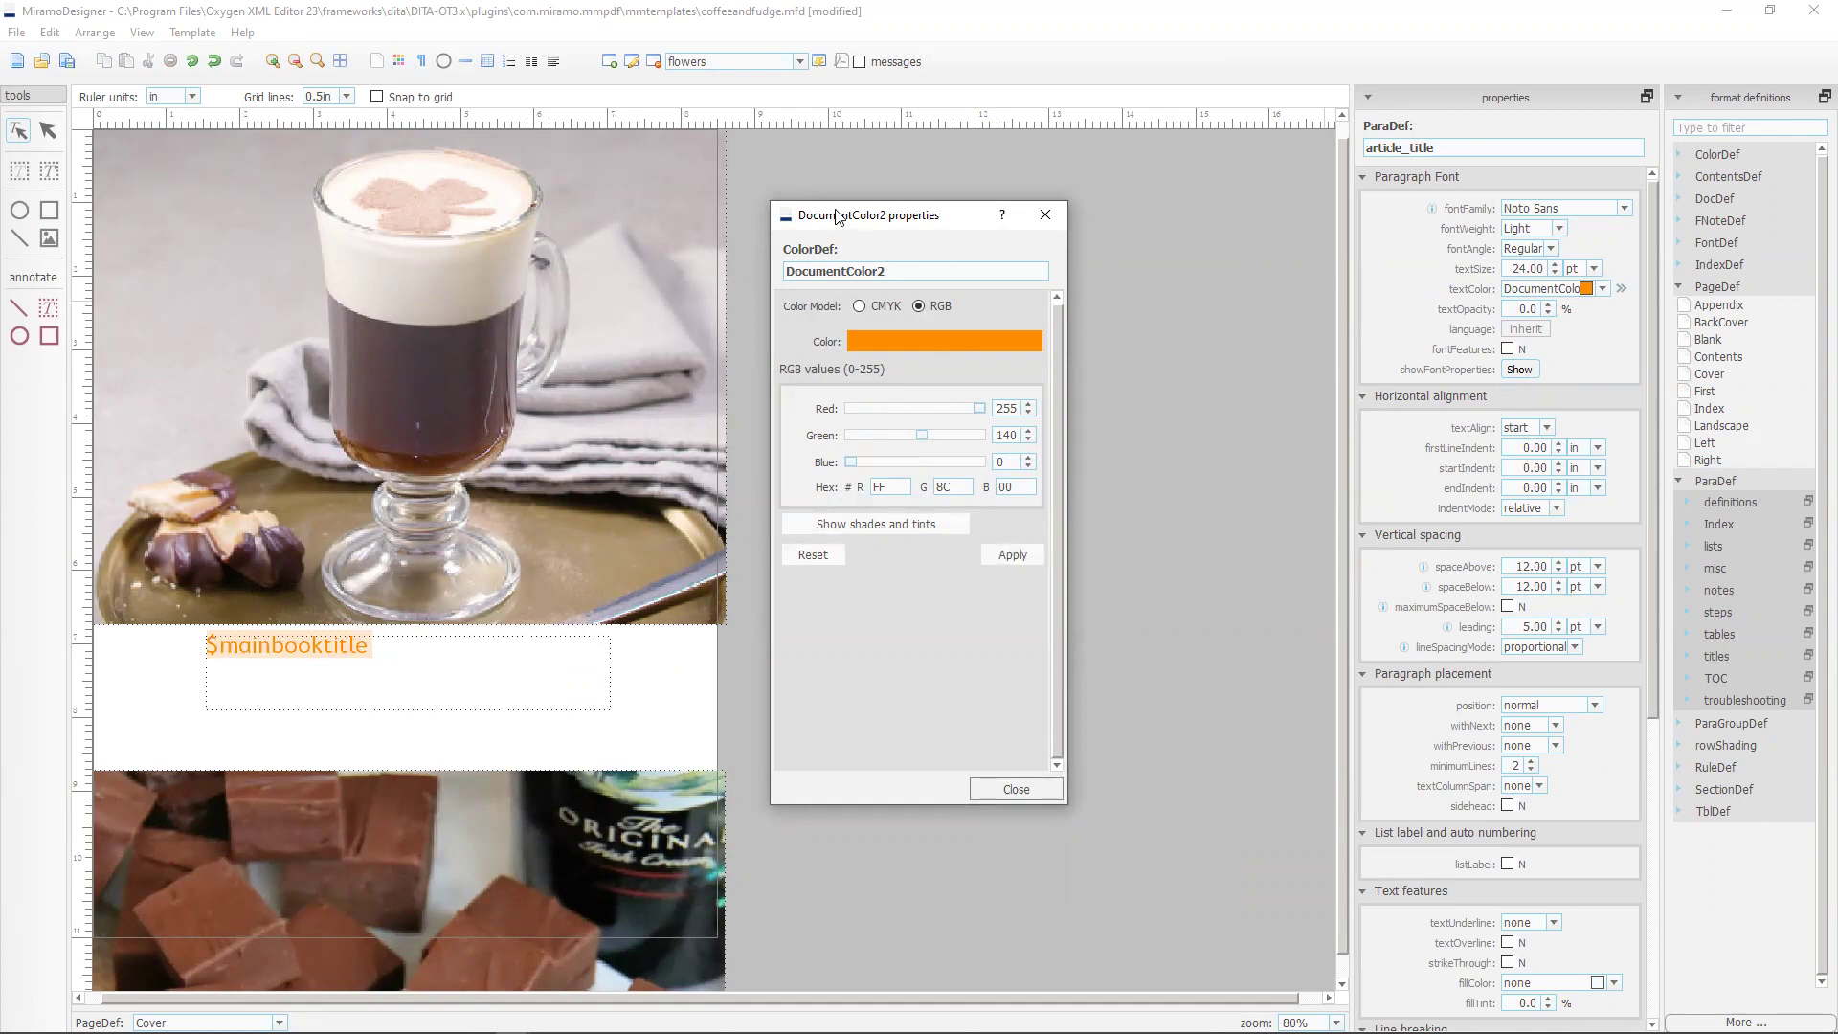
click(1014, 789)
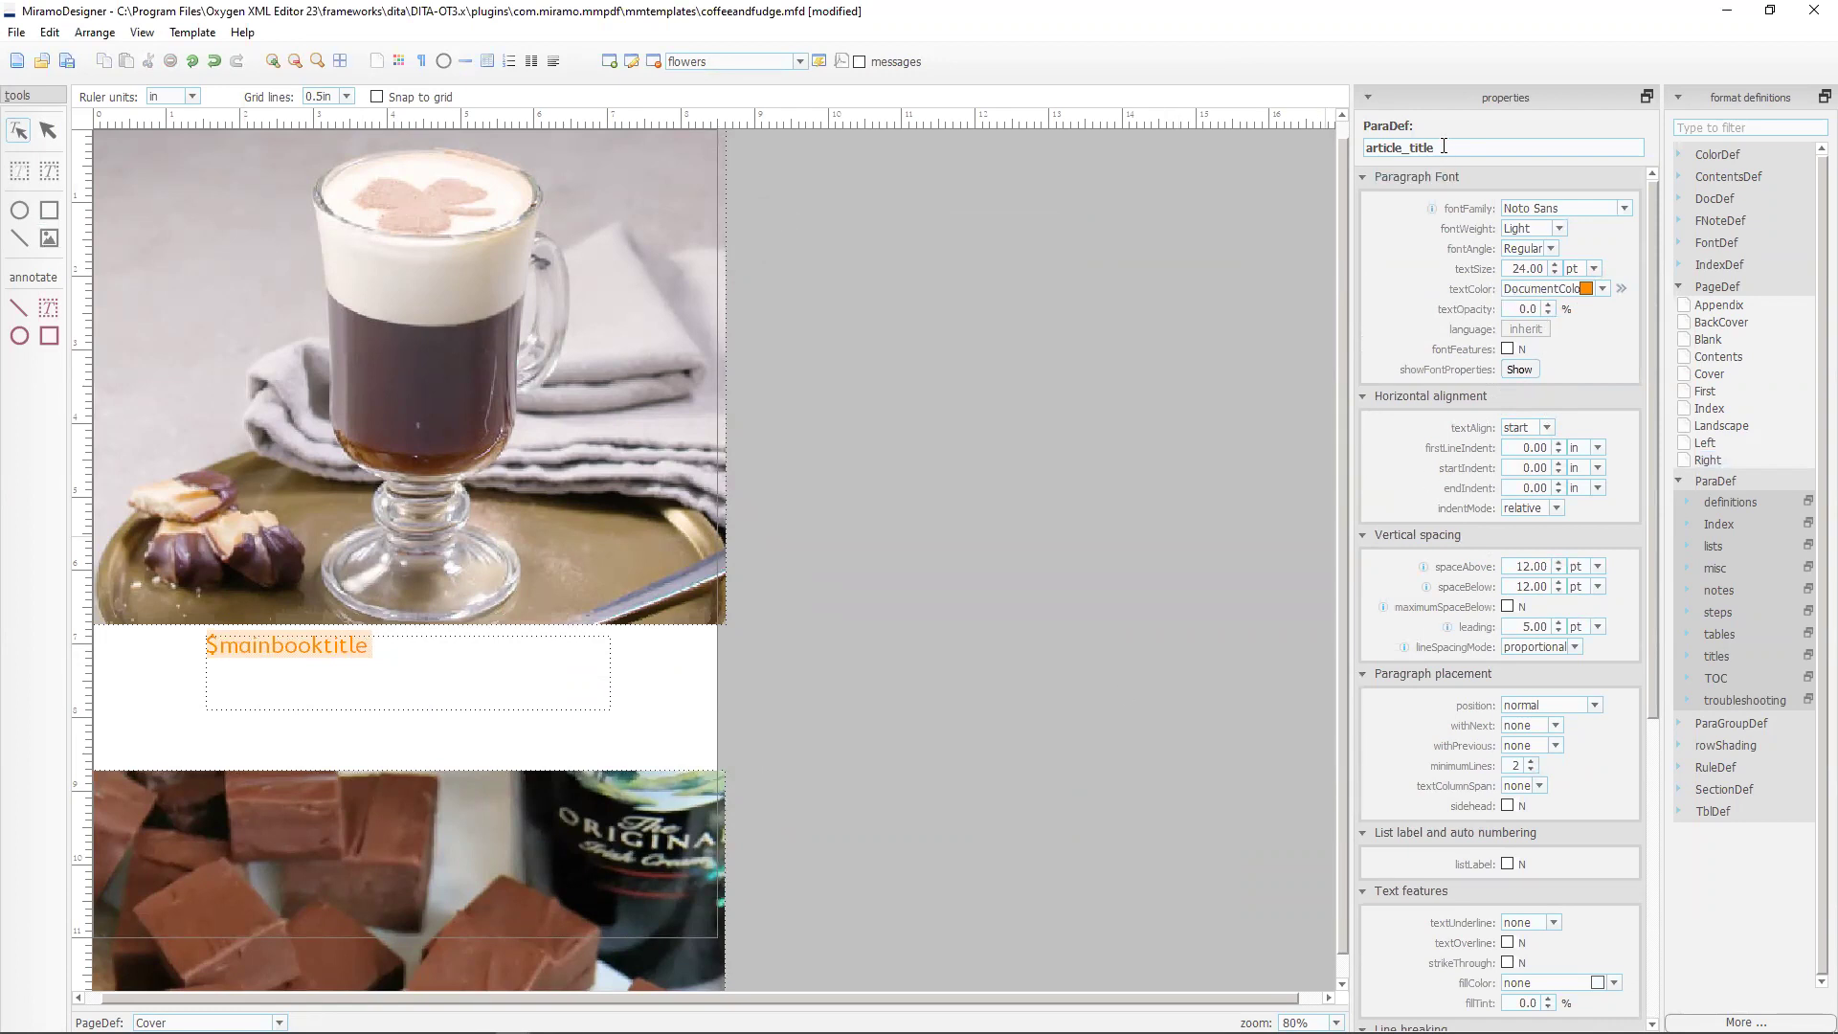
Set the article_title format to 42 pt text size, Bold weight and center alignment.
double_click(1527, 268)
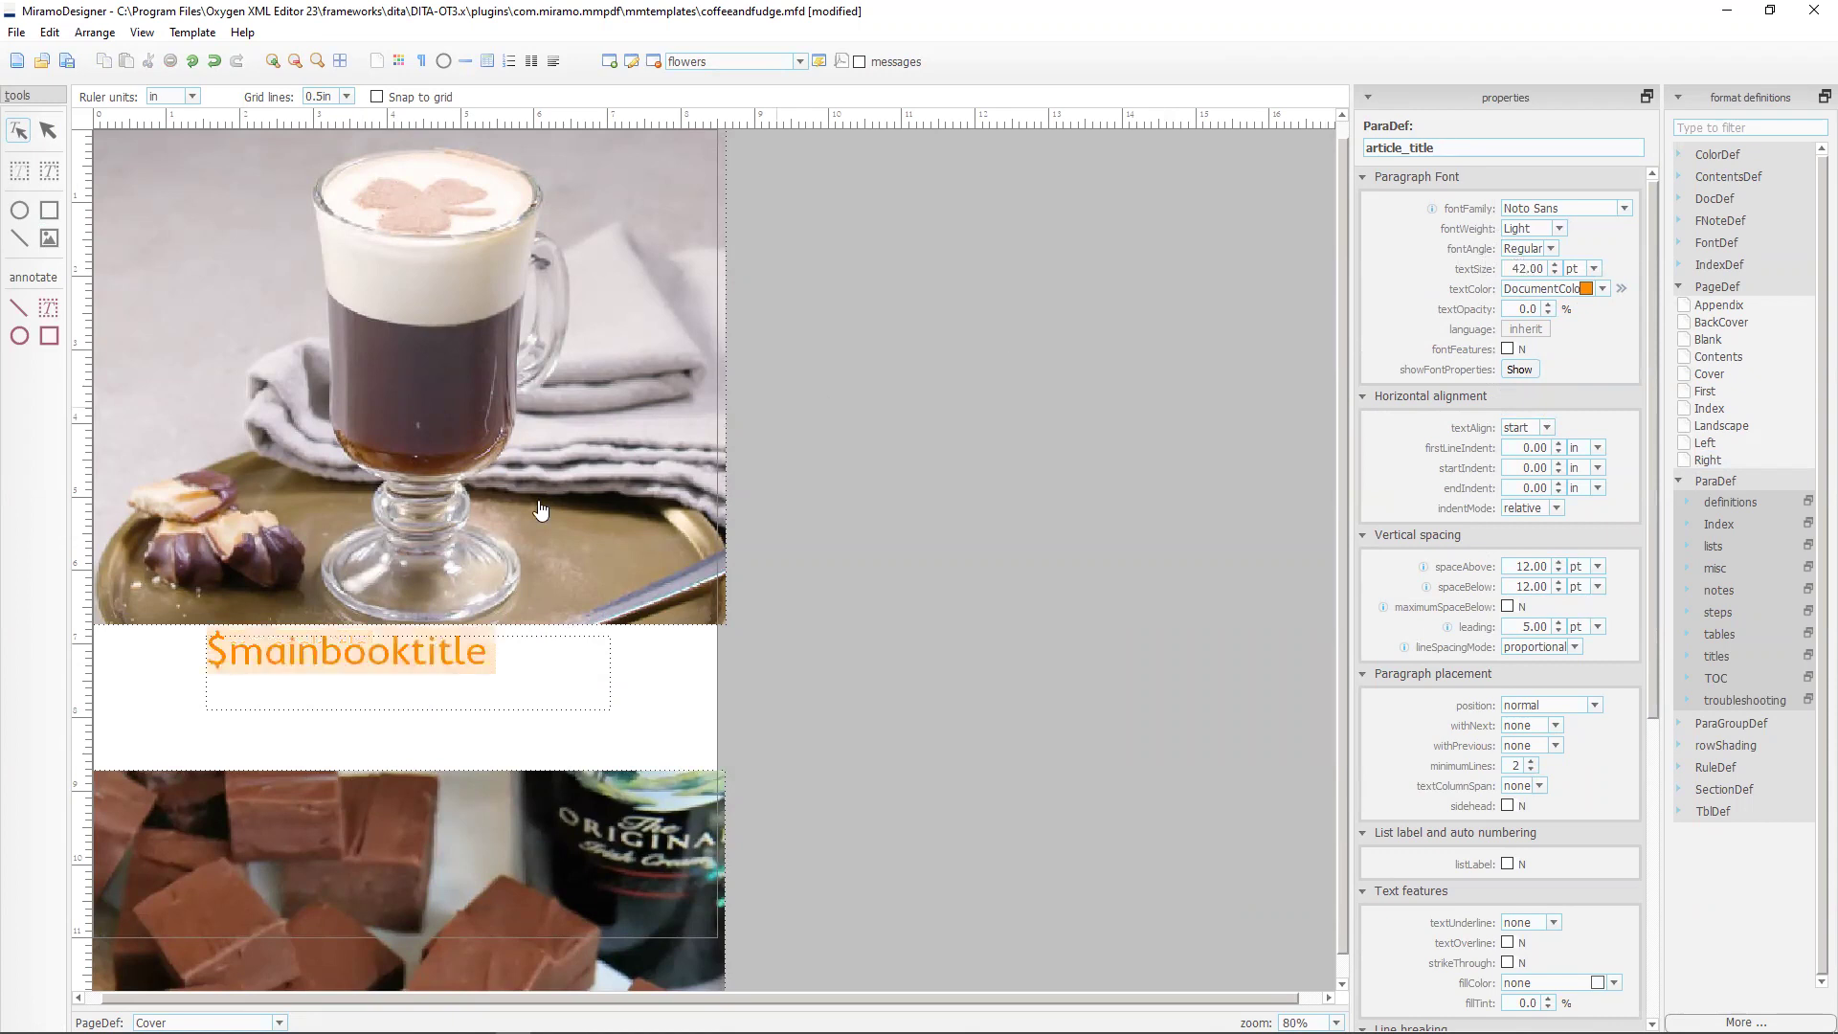
click(1558, 228)
click(1521, 256)
click(1546, 426)
click(1541, 464)
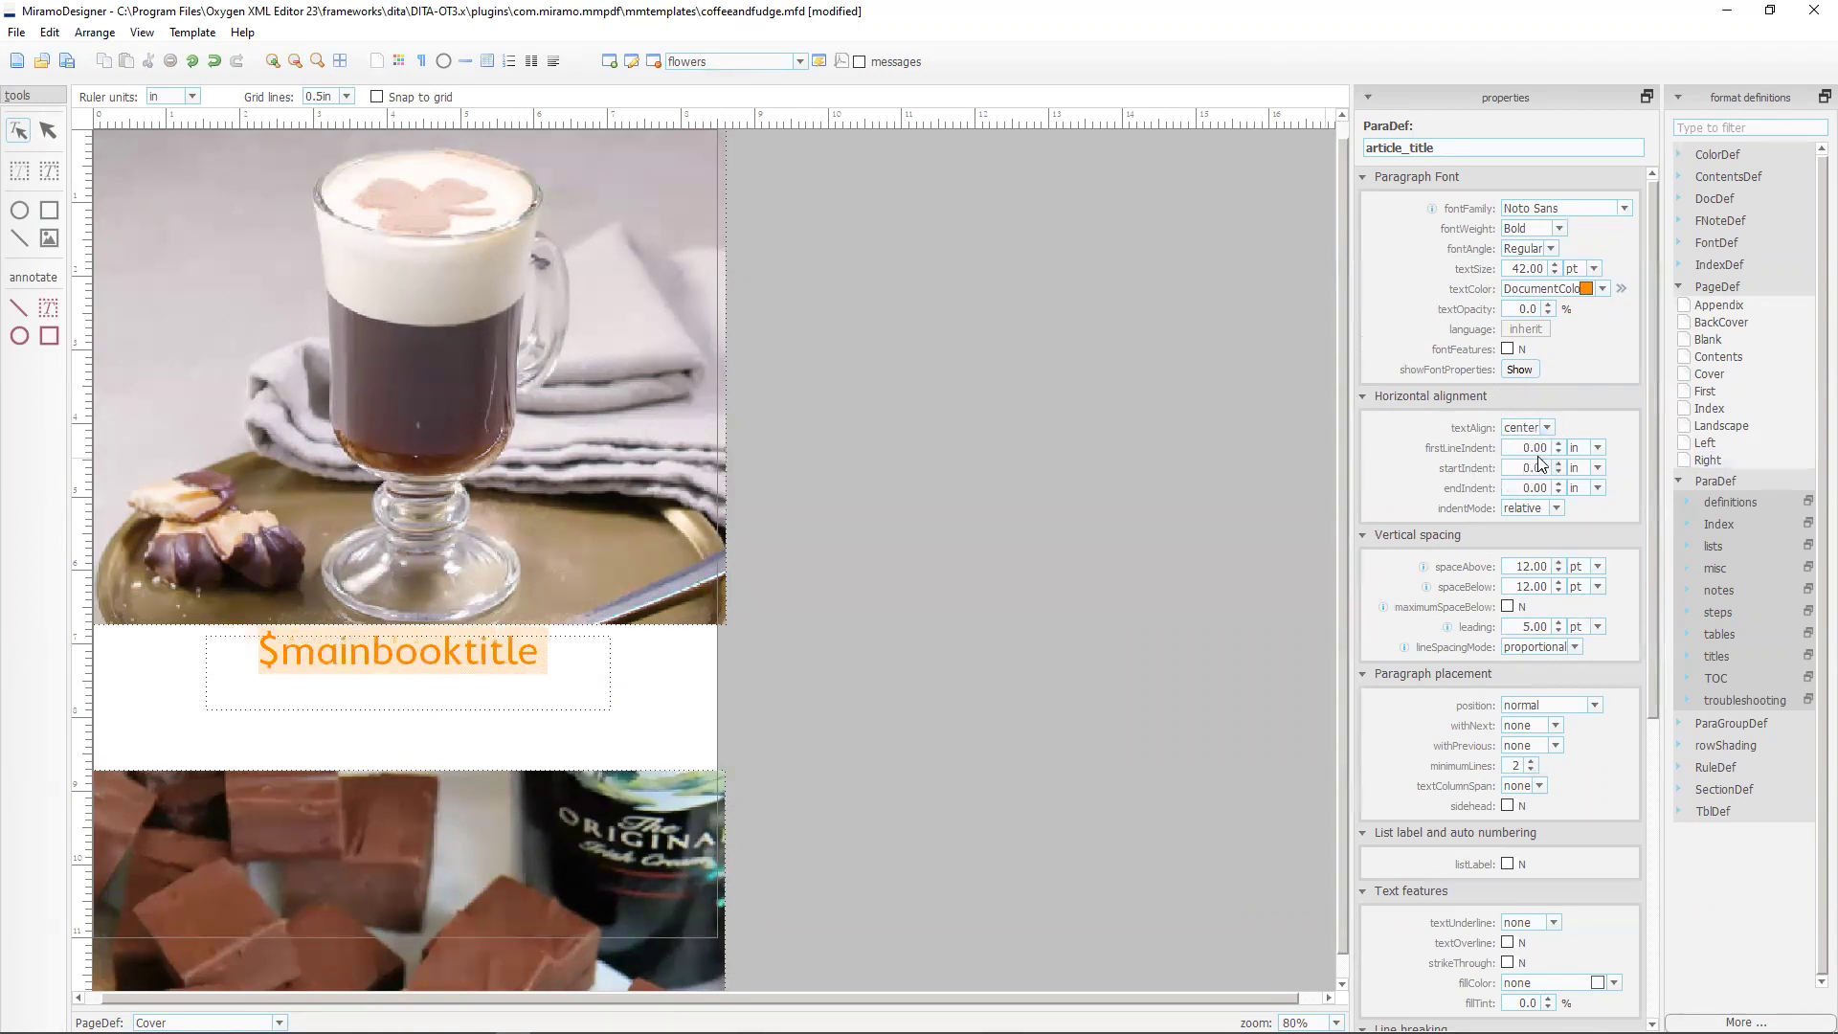
Extend the $mainbooktitle frame downward to about 1.25 in high and move the fudge image down to about 231.5 mm from the page top.
click(47, 130)
click(380, 708)
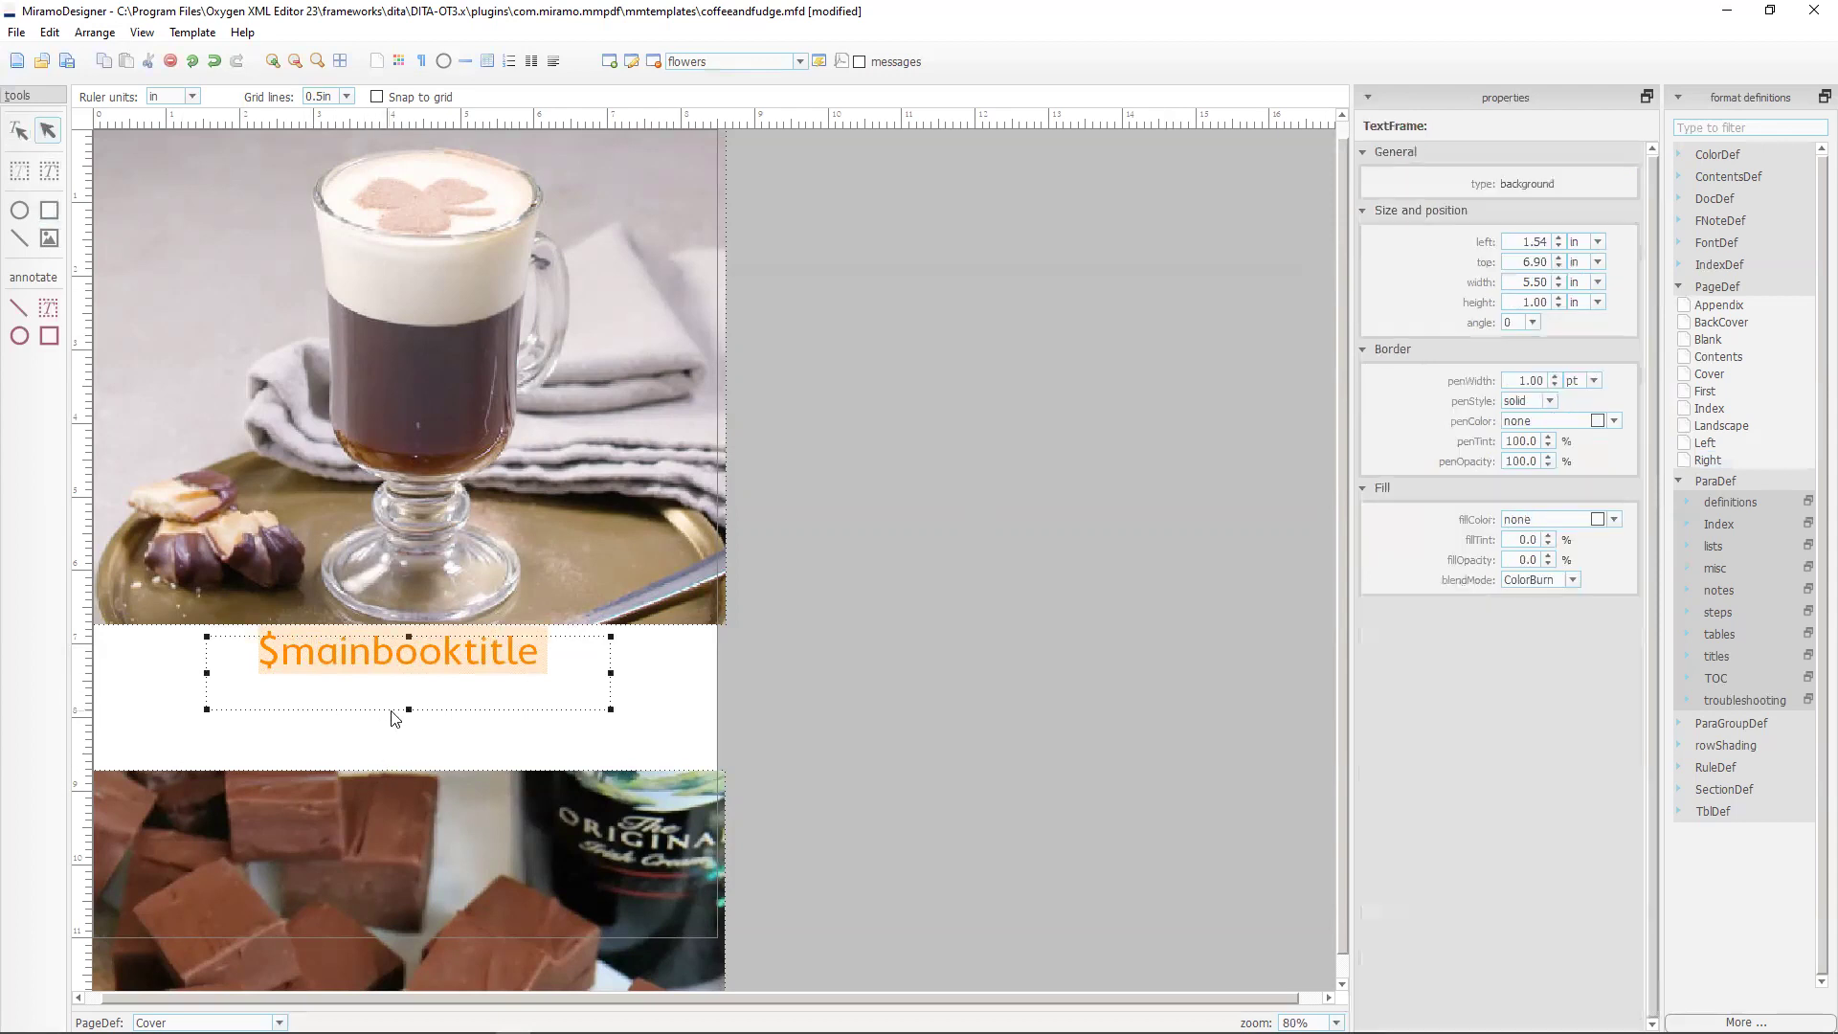
drag(410, 708, 405, 729)
click(423, 813)
drag(423, 806, 422, 835)
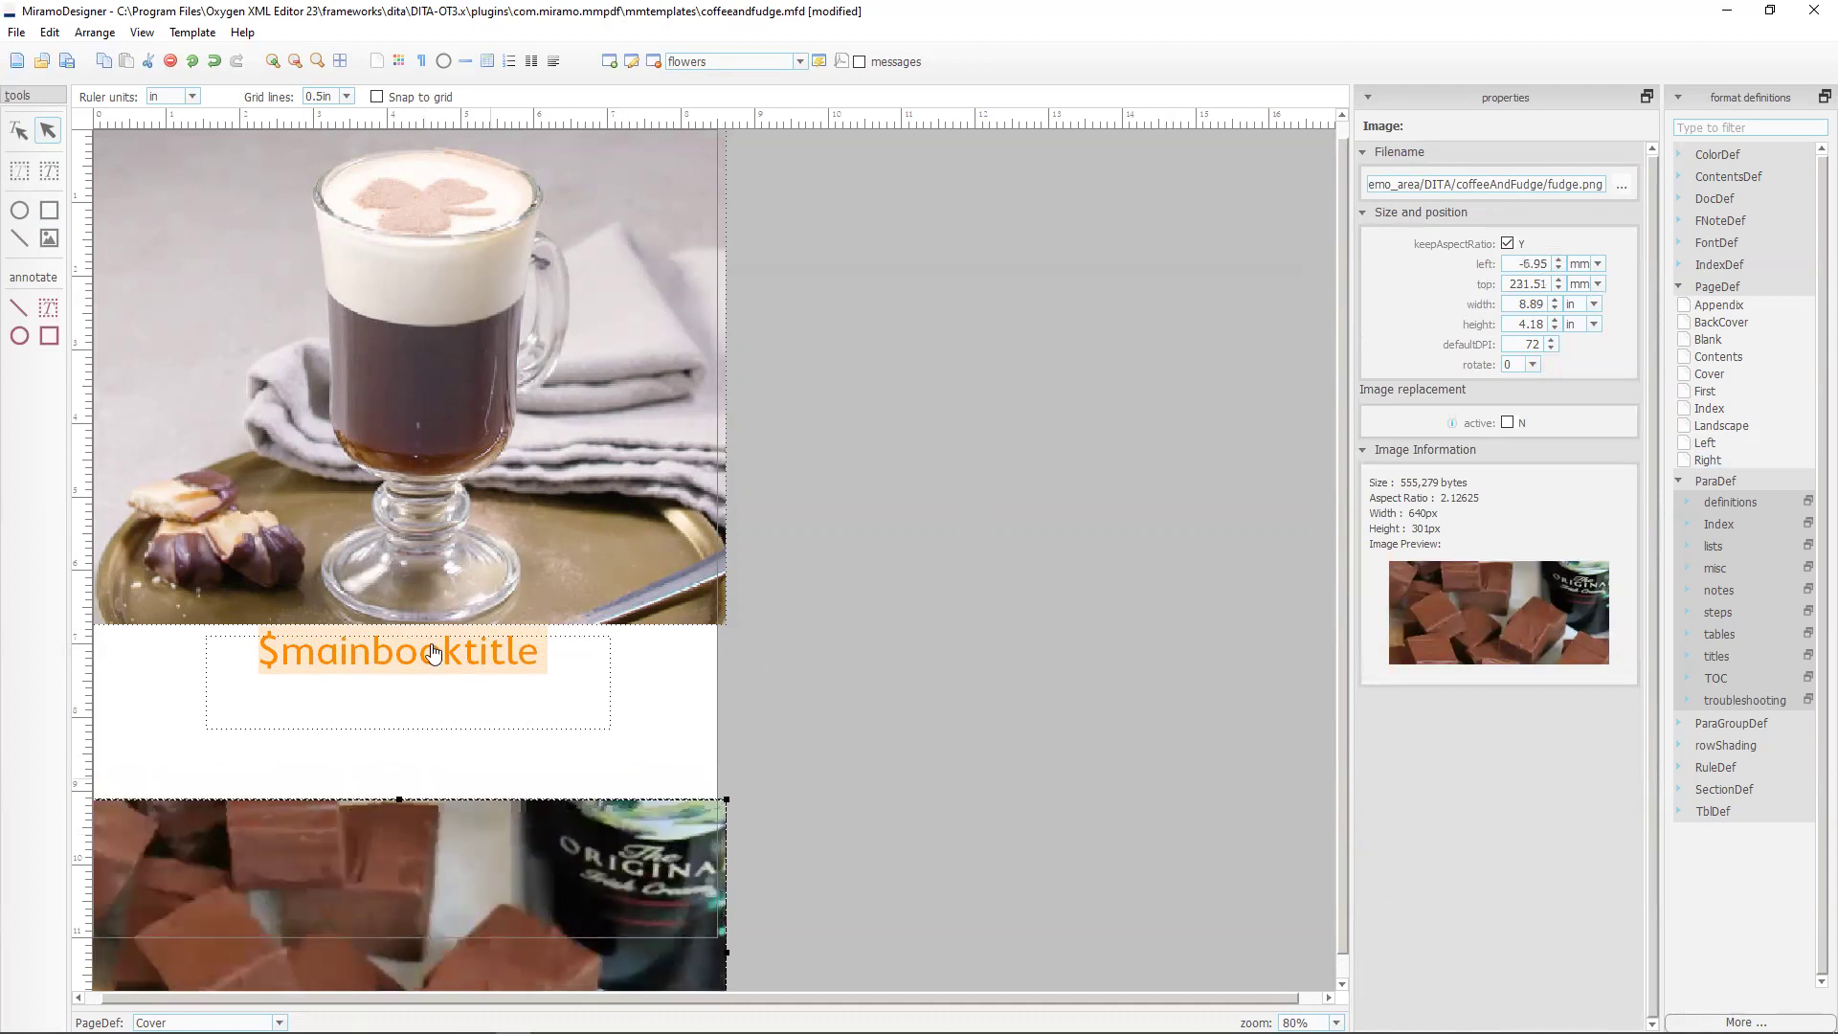
Draw a background text frame about 163 mm wide and 22.5 mm high between the title frame and the fudge image.
click(49, 171)
drag(170, 724, 673, 790)
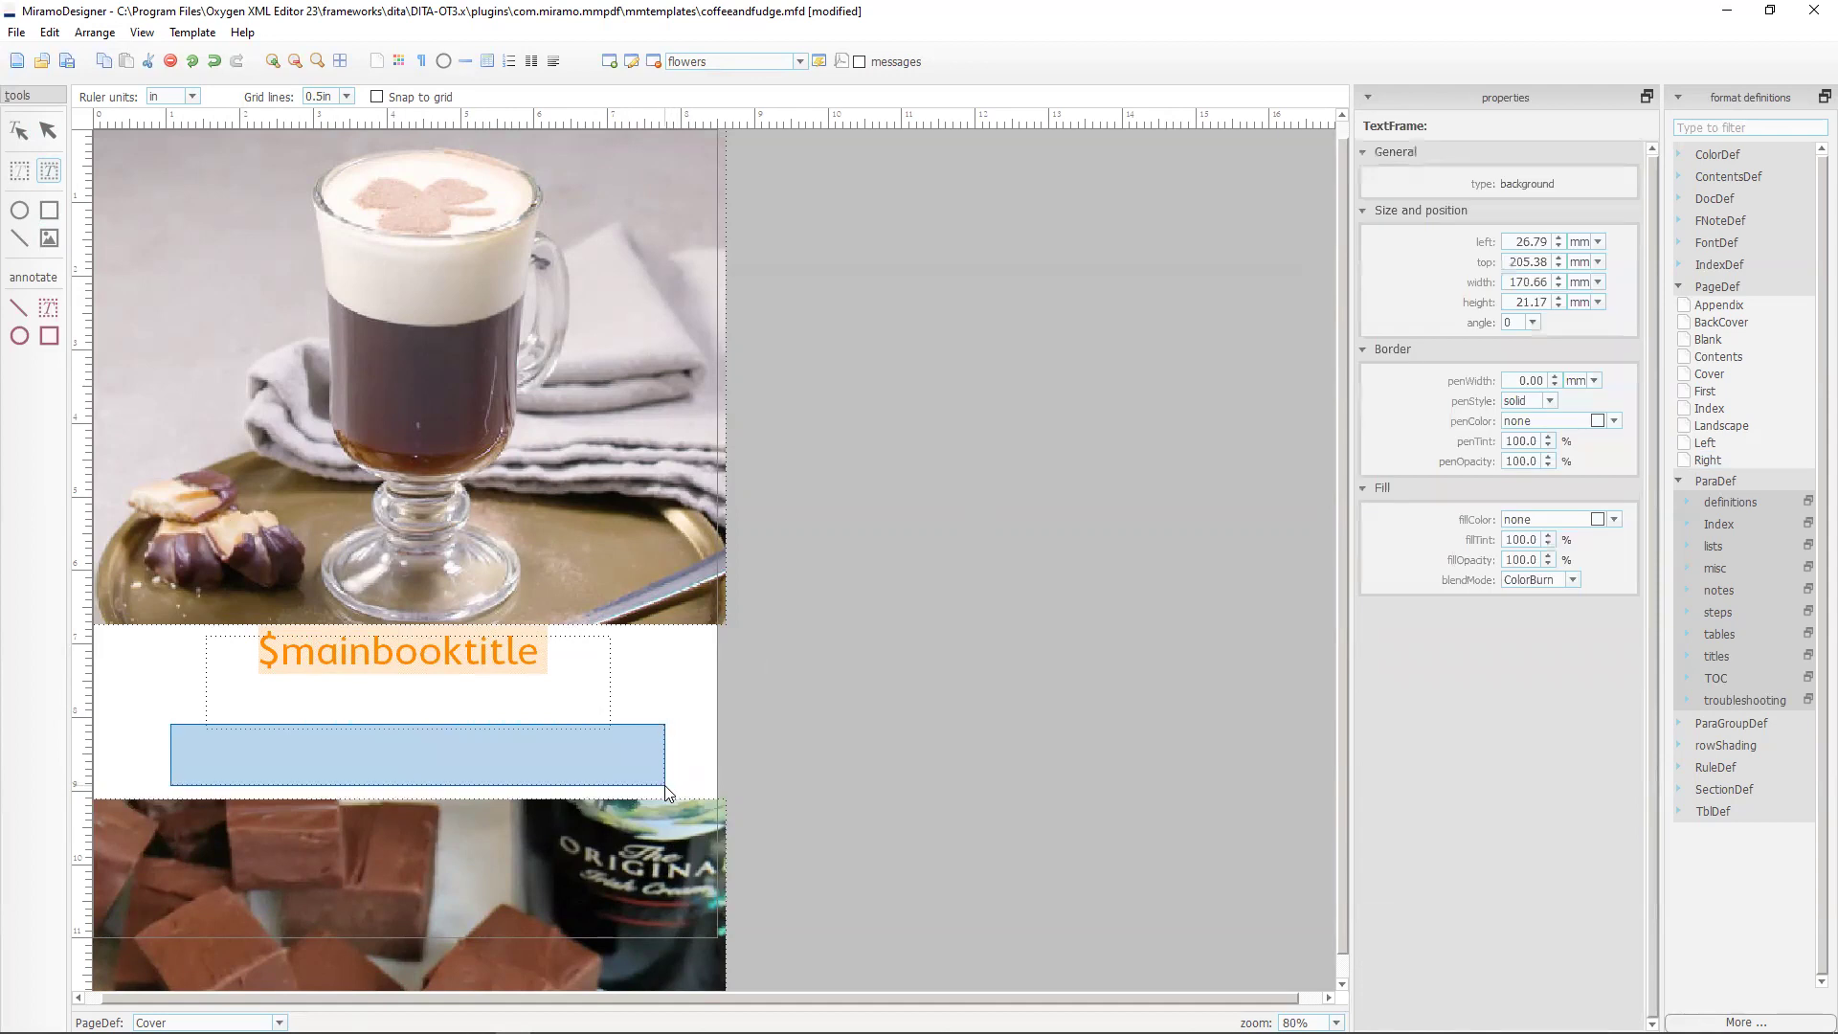
drag(667, 792, 642, 790)
key(Escape)
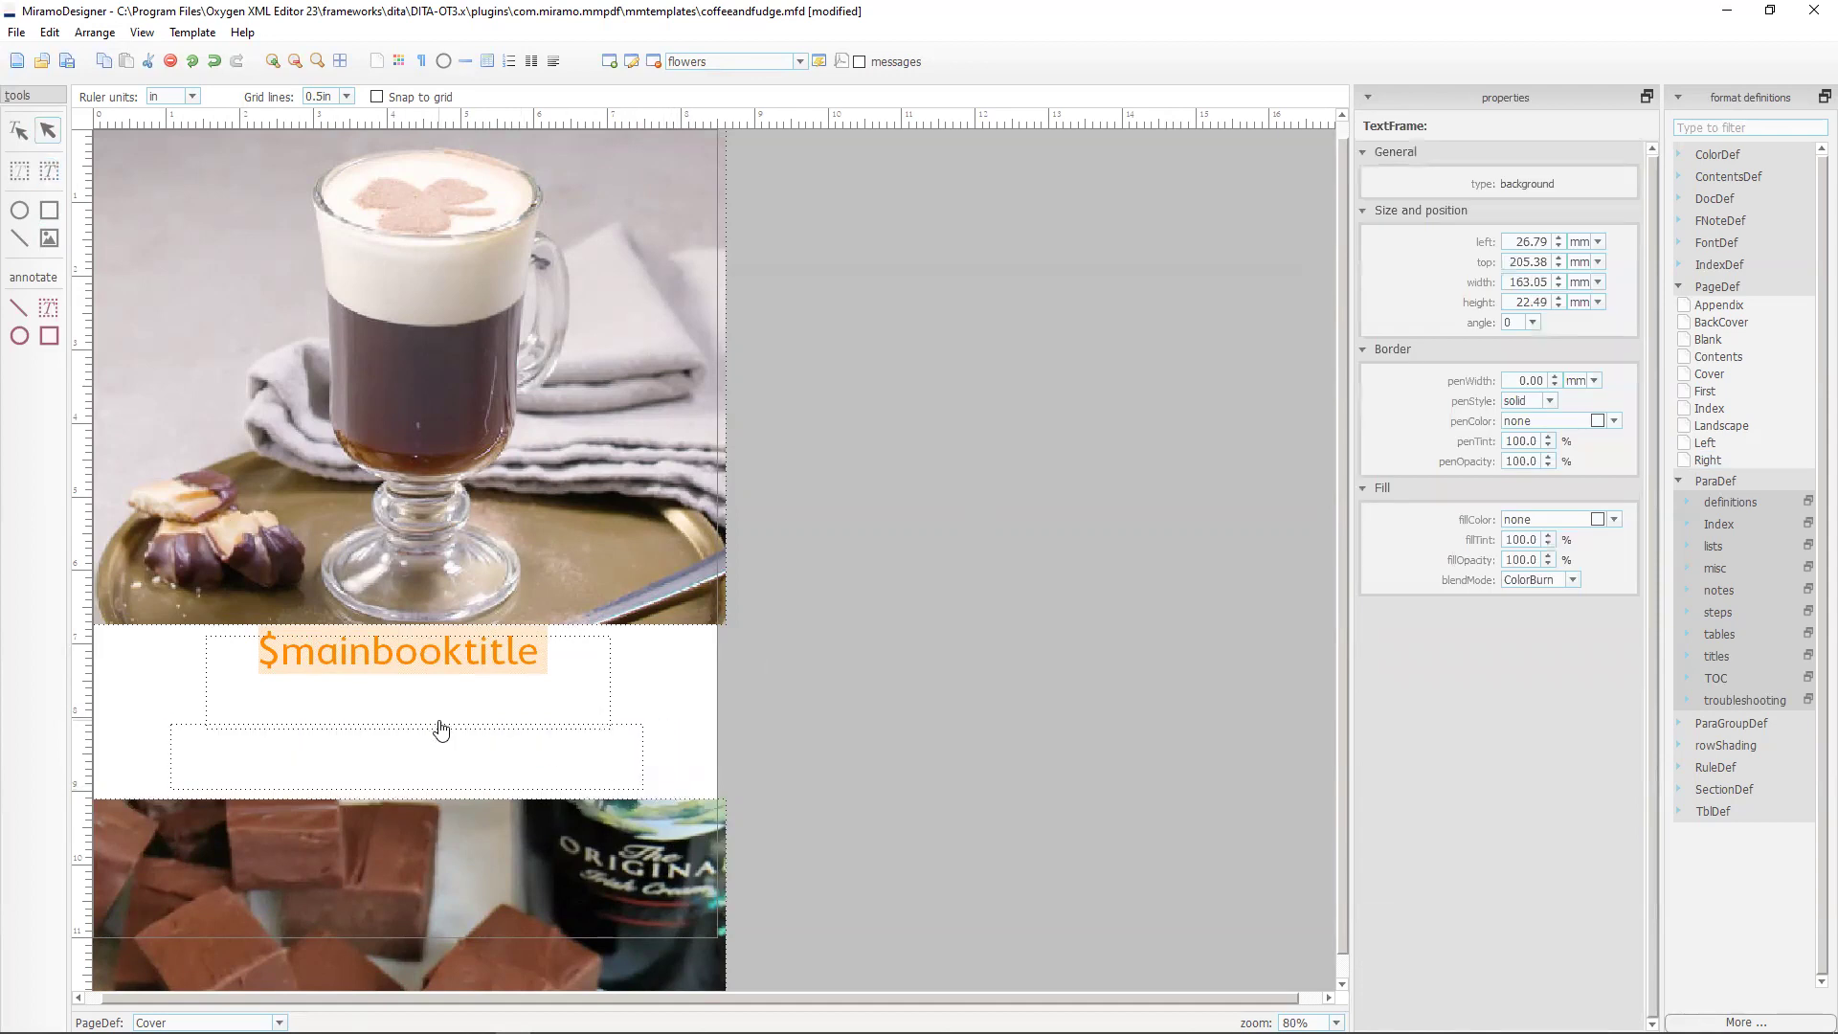
Align the new text frame's horizontal center to the $mainbooktitle frame and deselect both.
click(442, 704)
shift+click(426, 756)
right_click(424, 753)
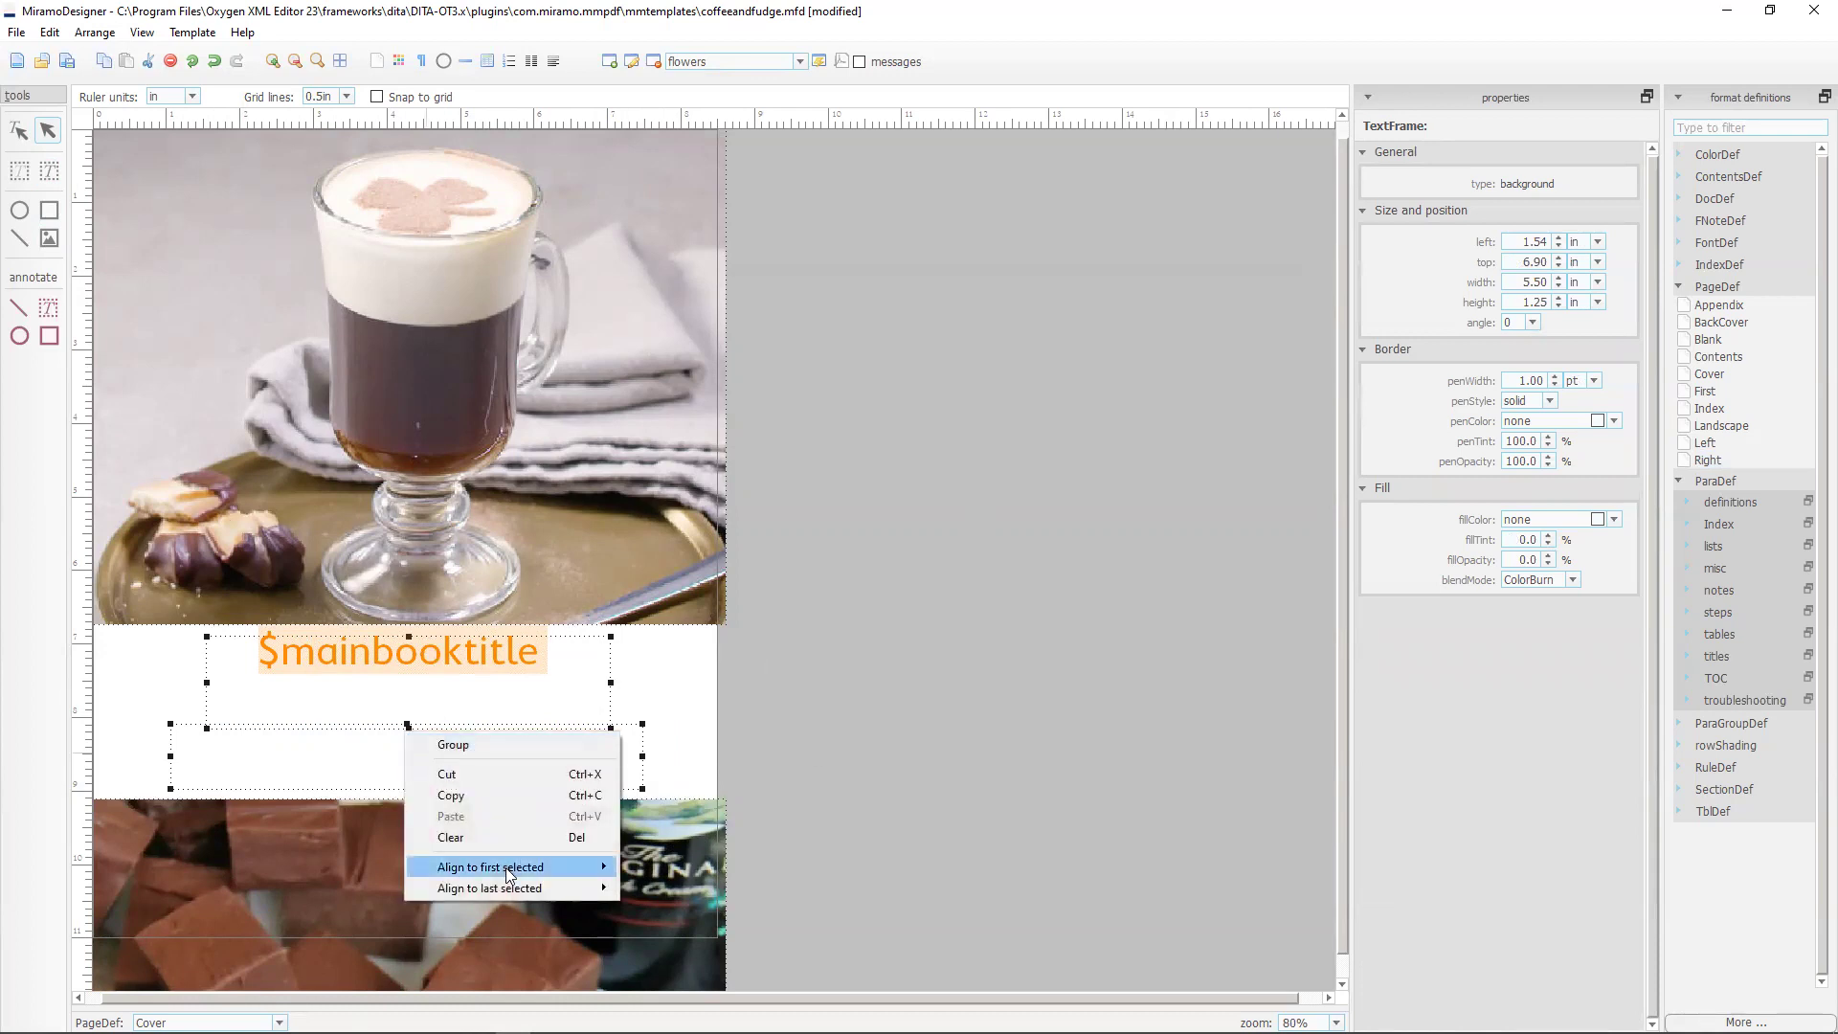
mouse_move(508, 867)
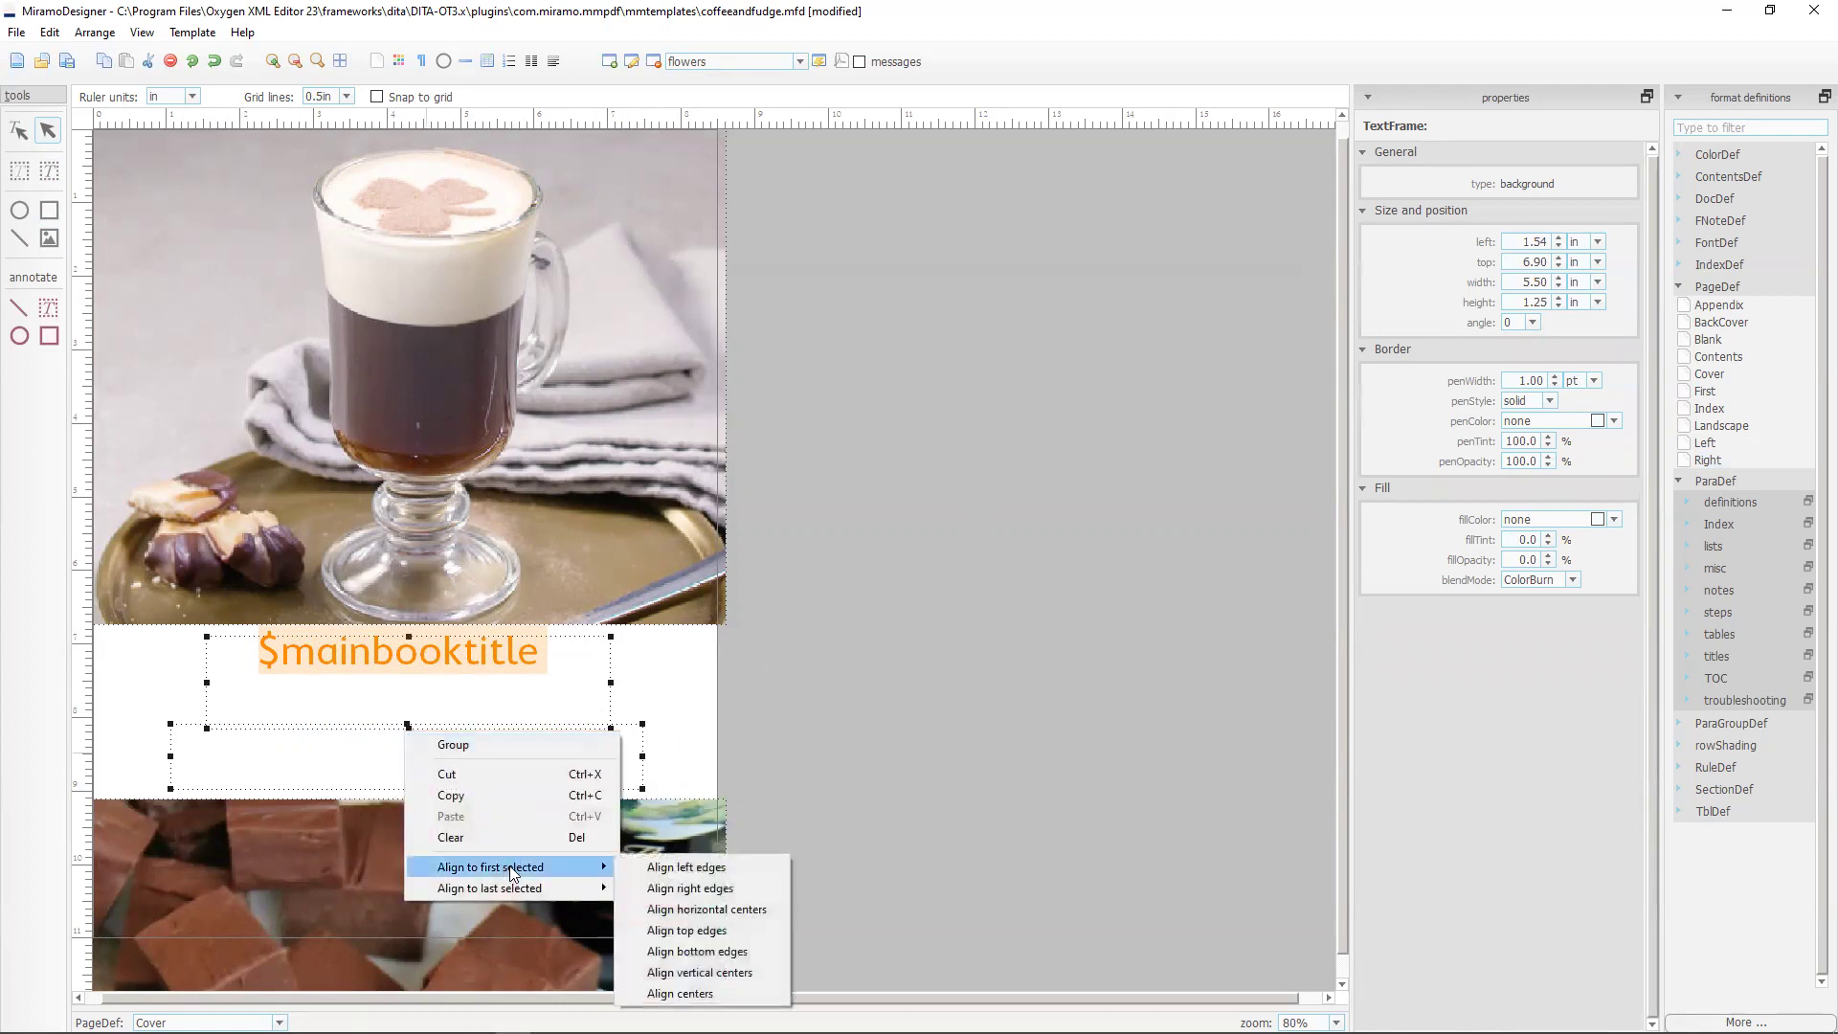
click(726, 906)
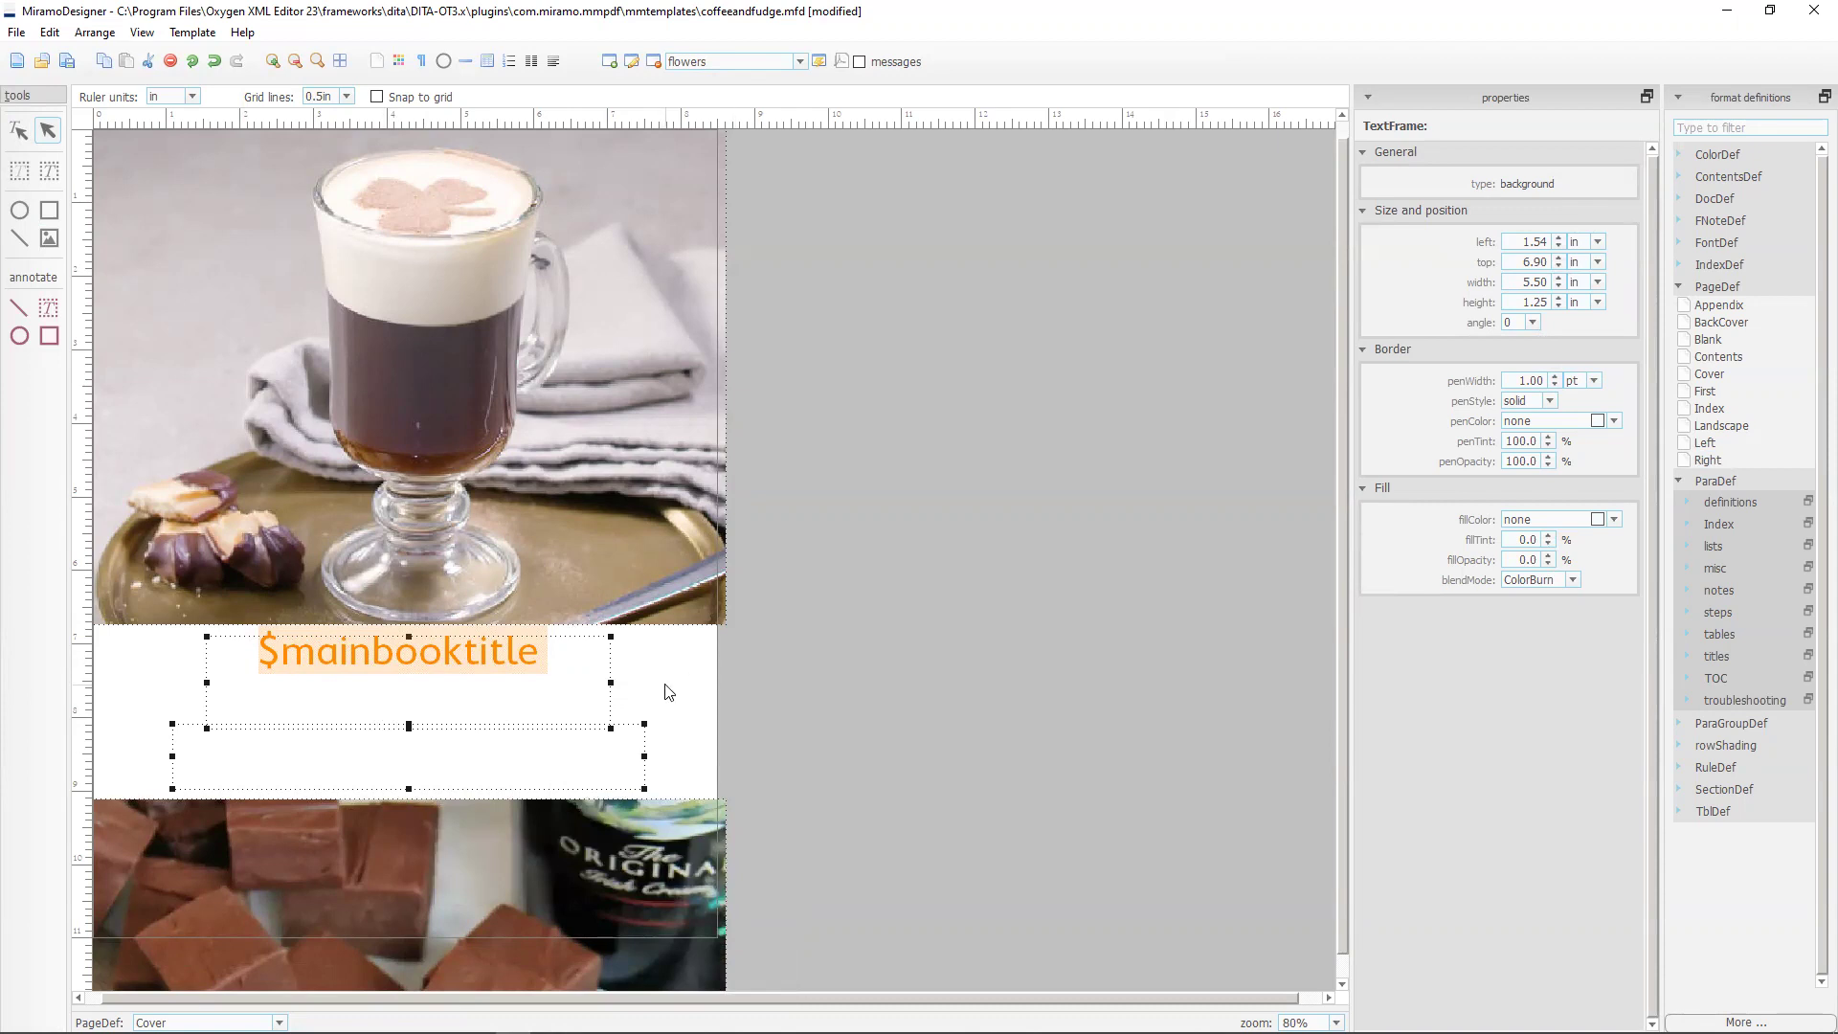
click(634, 713)
Copy the event invitation paragraph from the reference PDF in Acrobat and paste it into the new text frame.
click(508, 755)
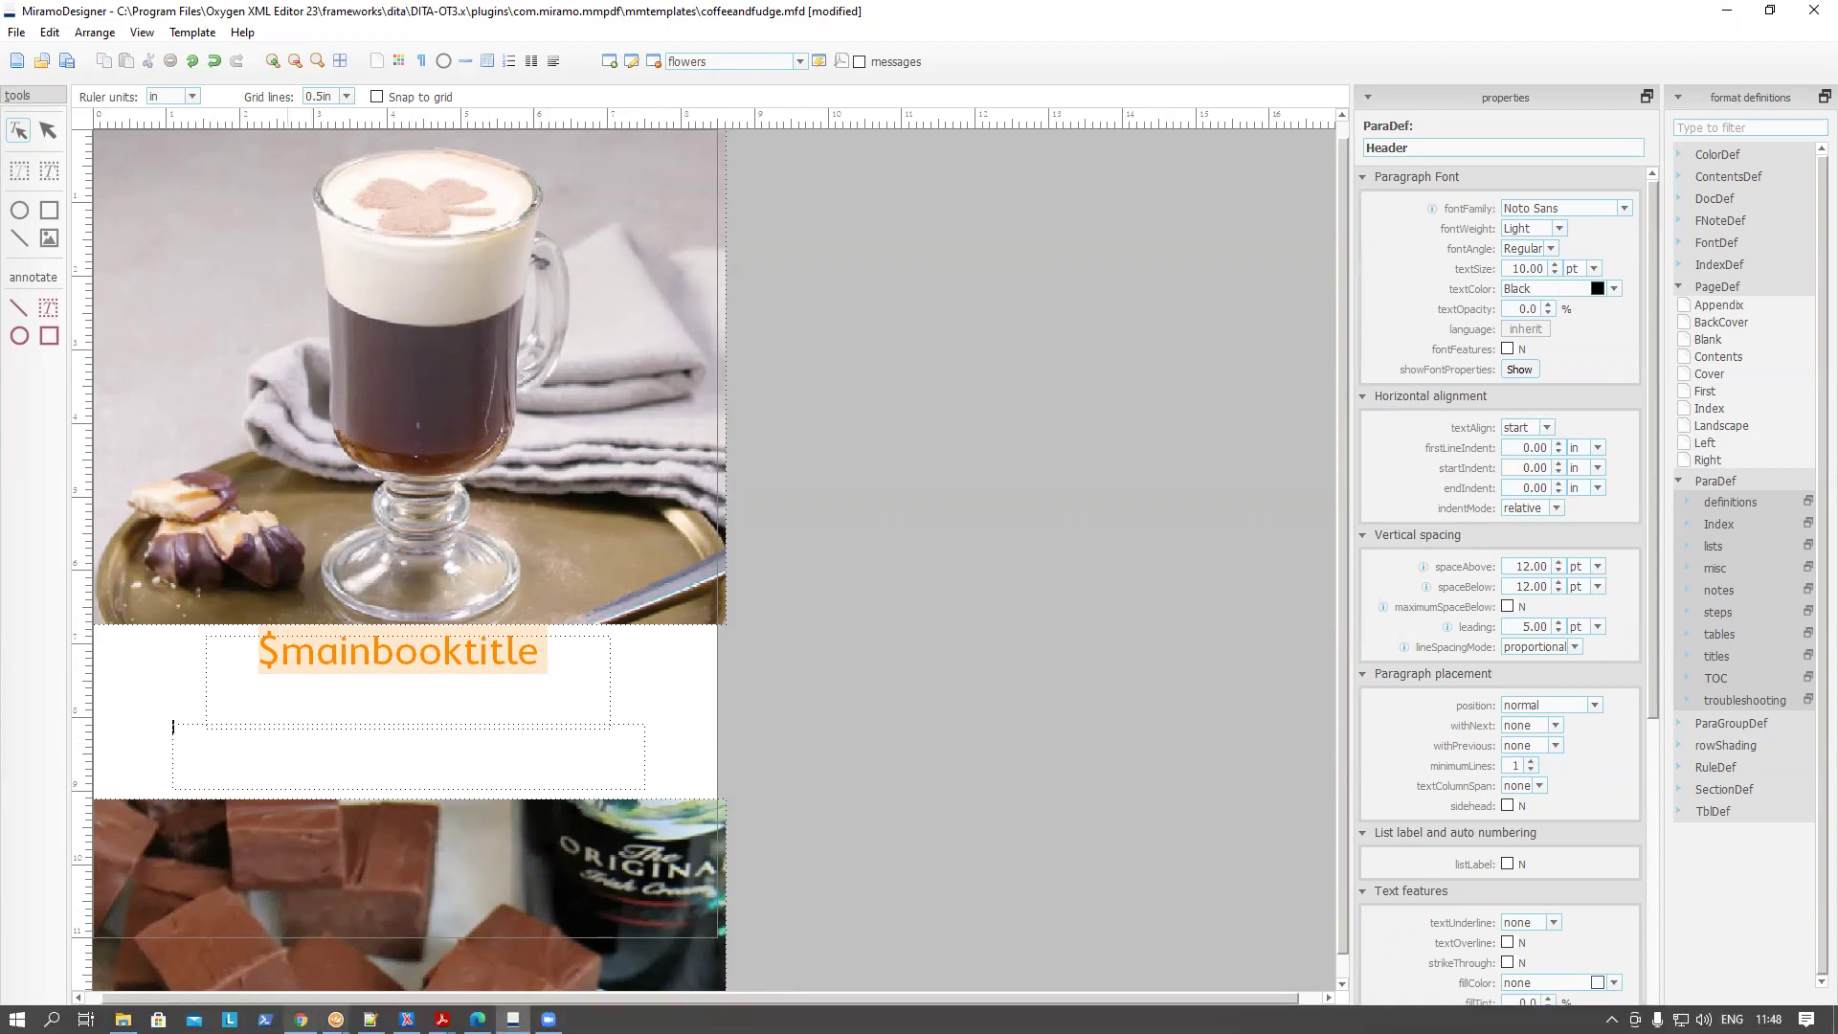
mouse_move(513, 1018)
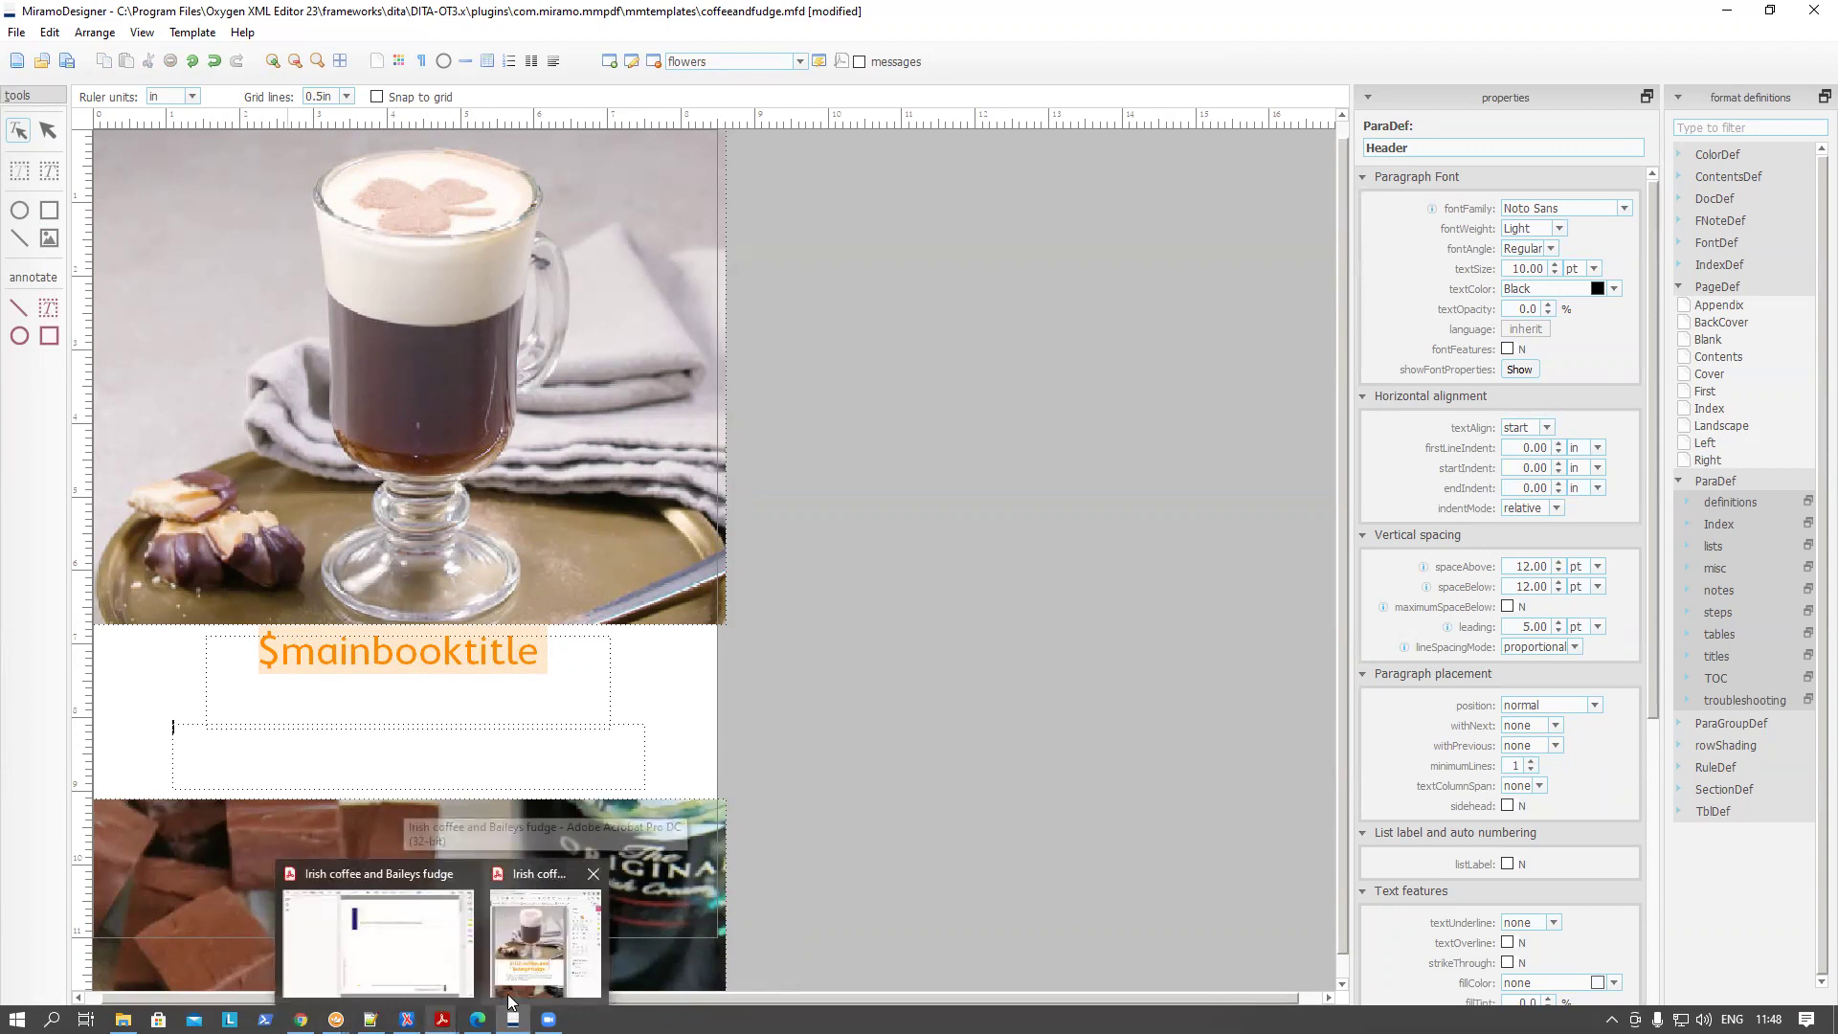
click(525, 987)
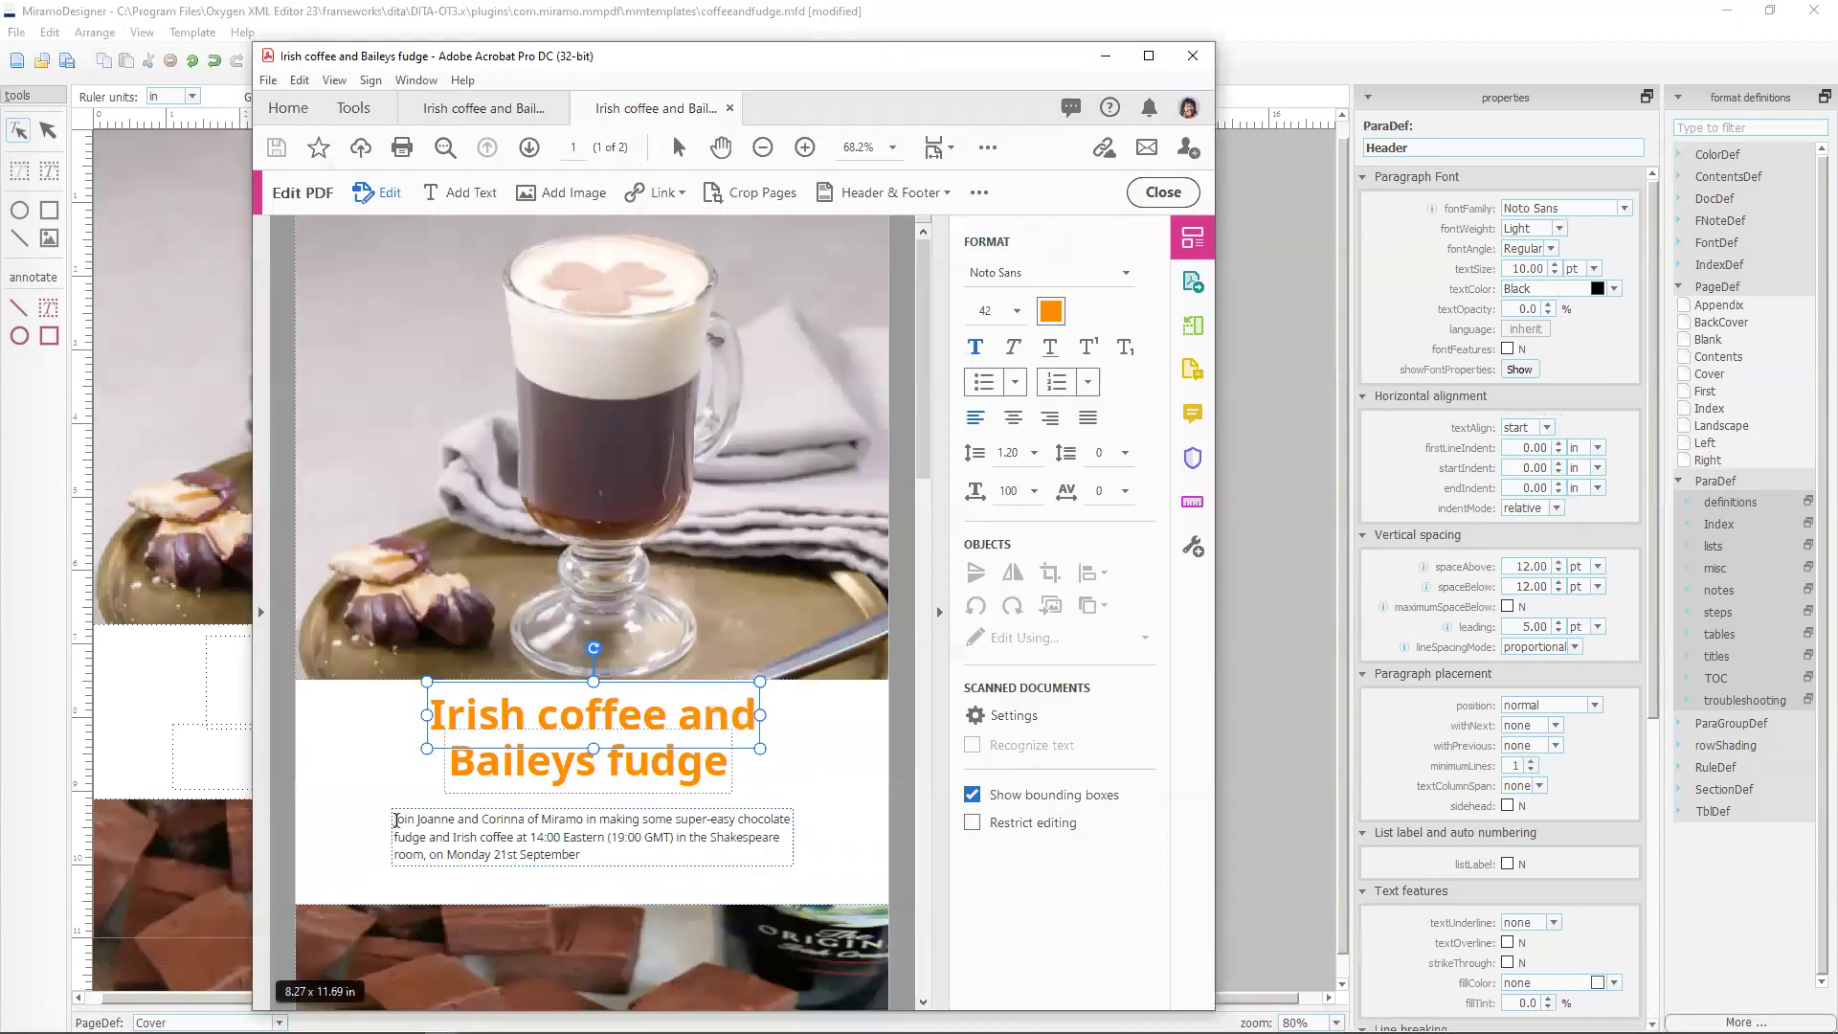
mouse_move(394, 821)
mouse_down()
mouse_move(599, 855)
mouse_move(392, 817)
mouse_up()
key(ctrl+c)
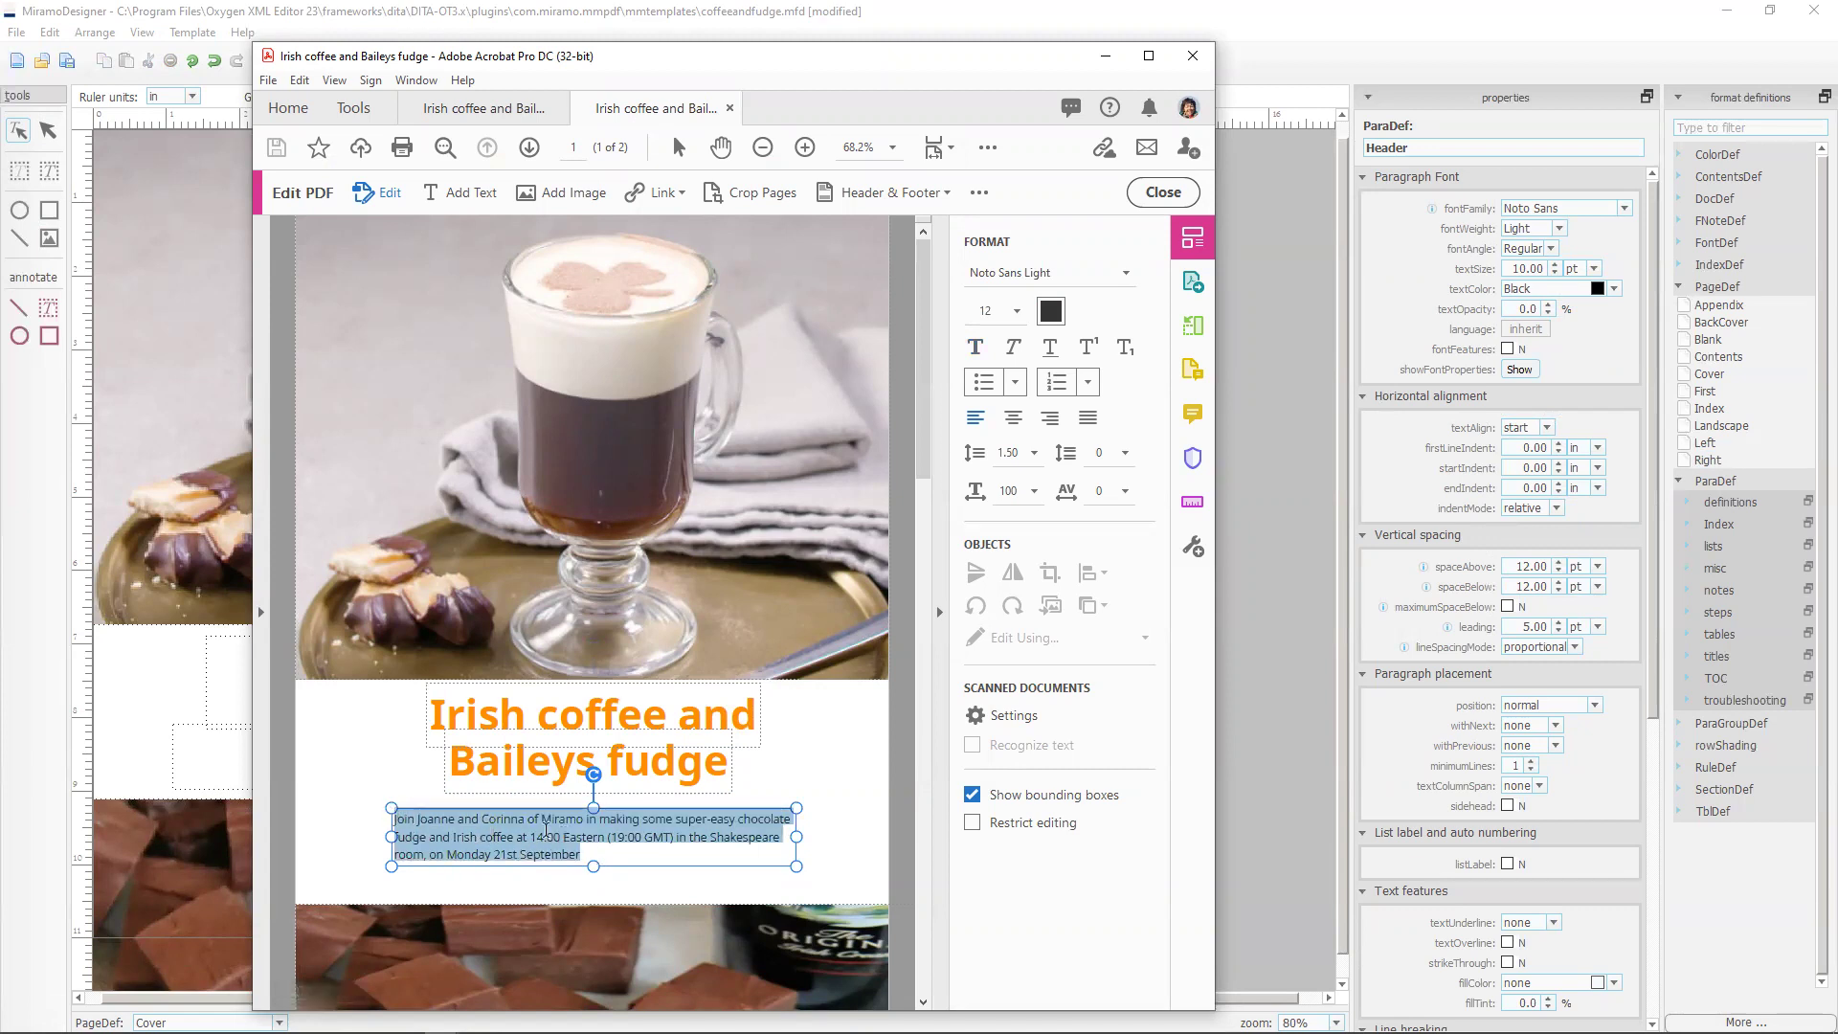
click(219, 748)
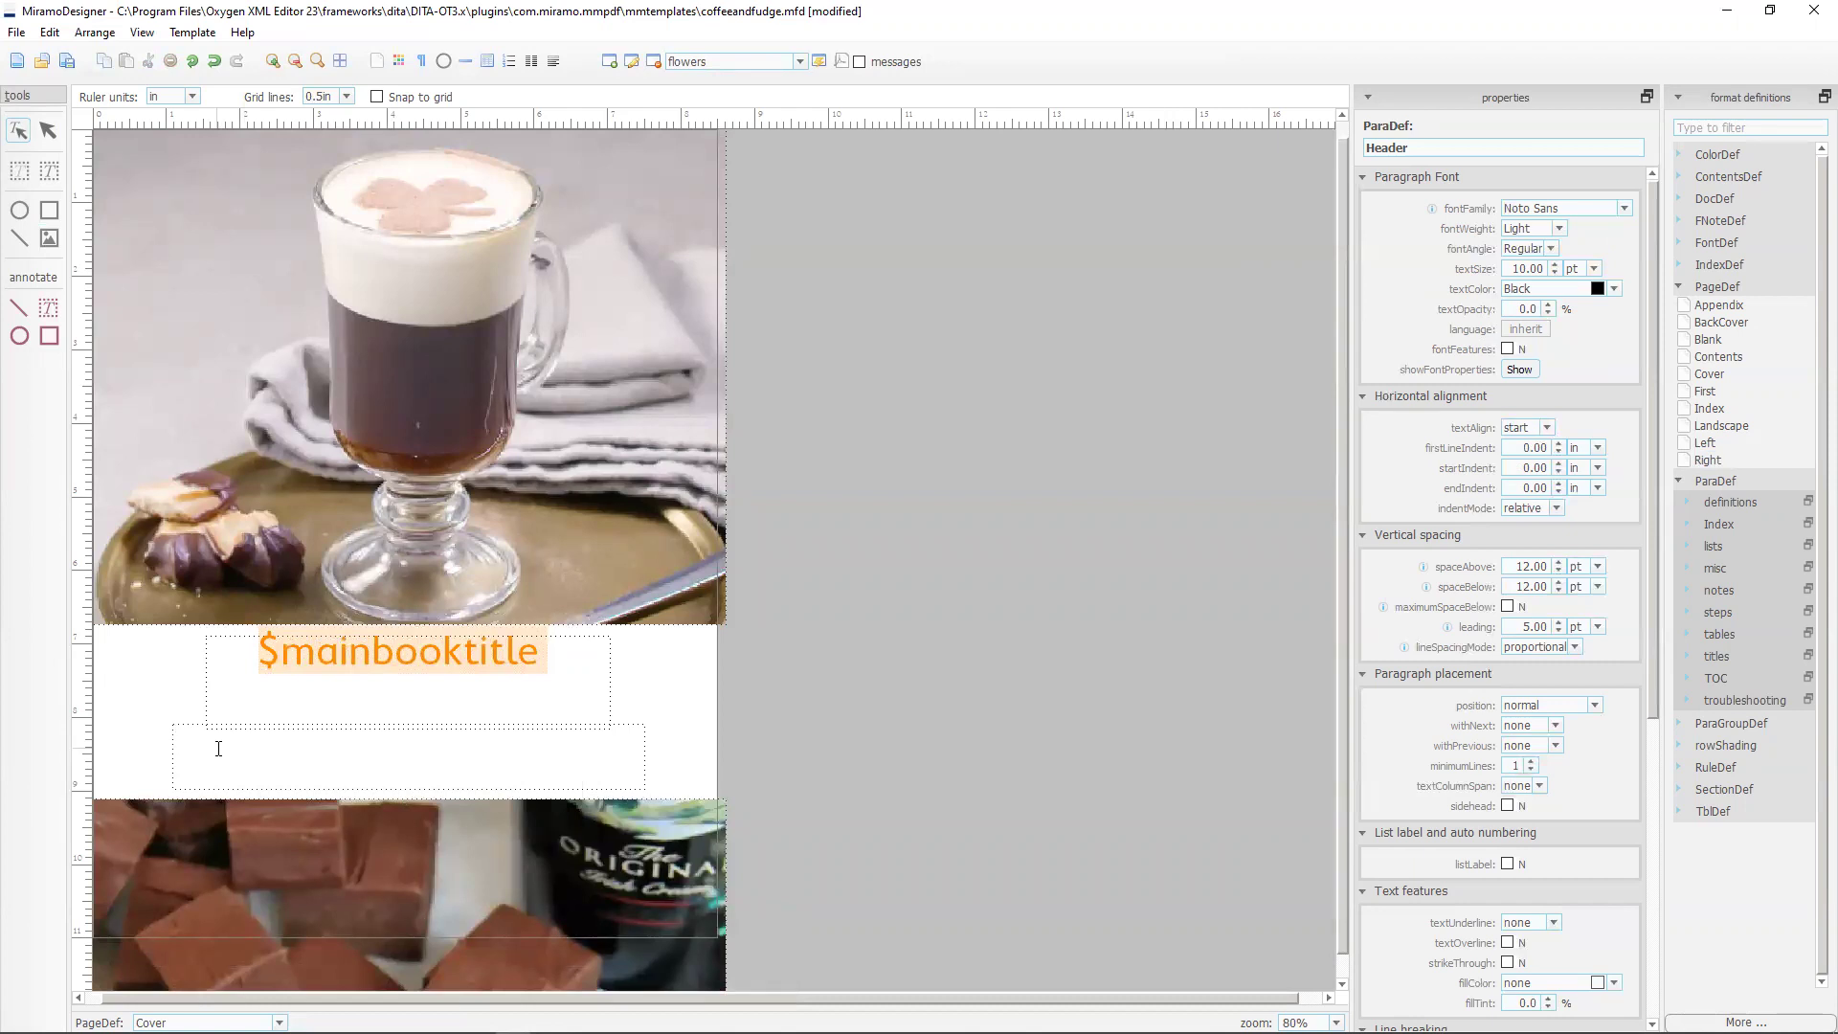
key(ctrl+v)
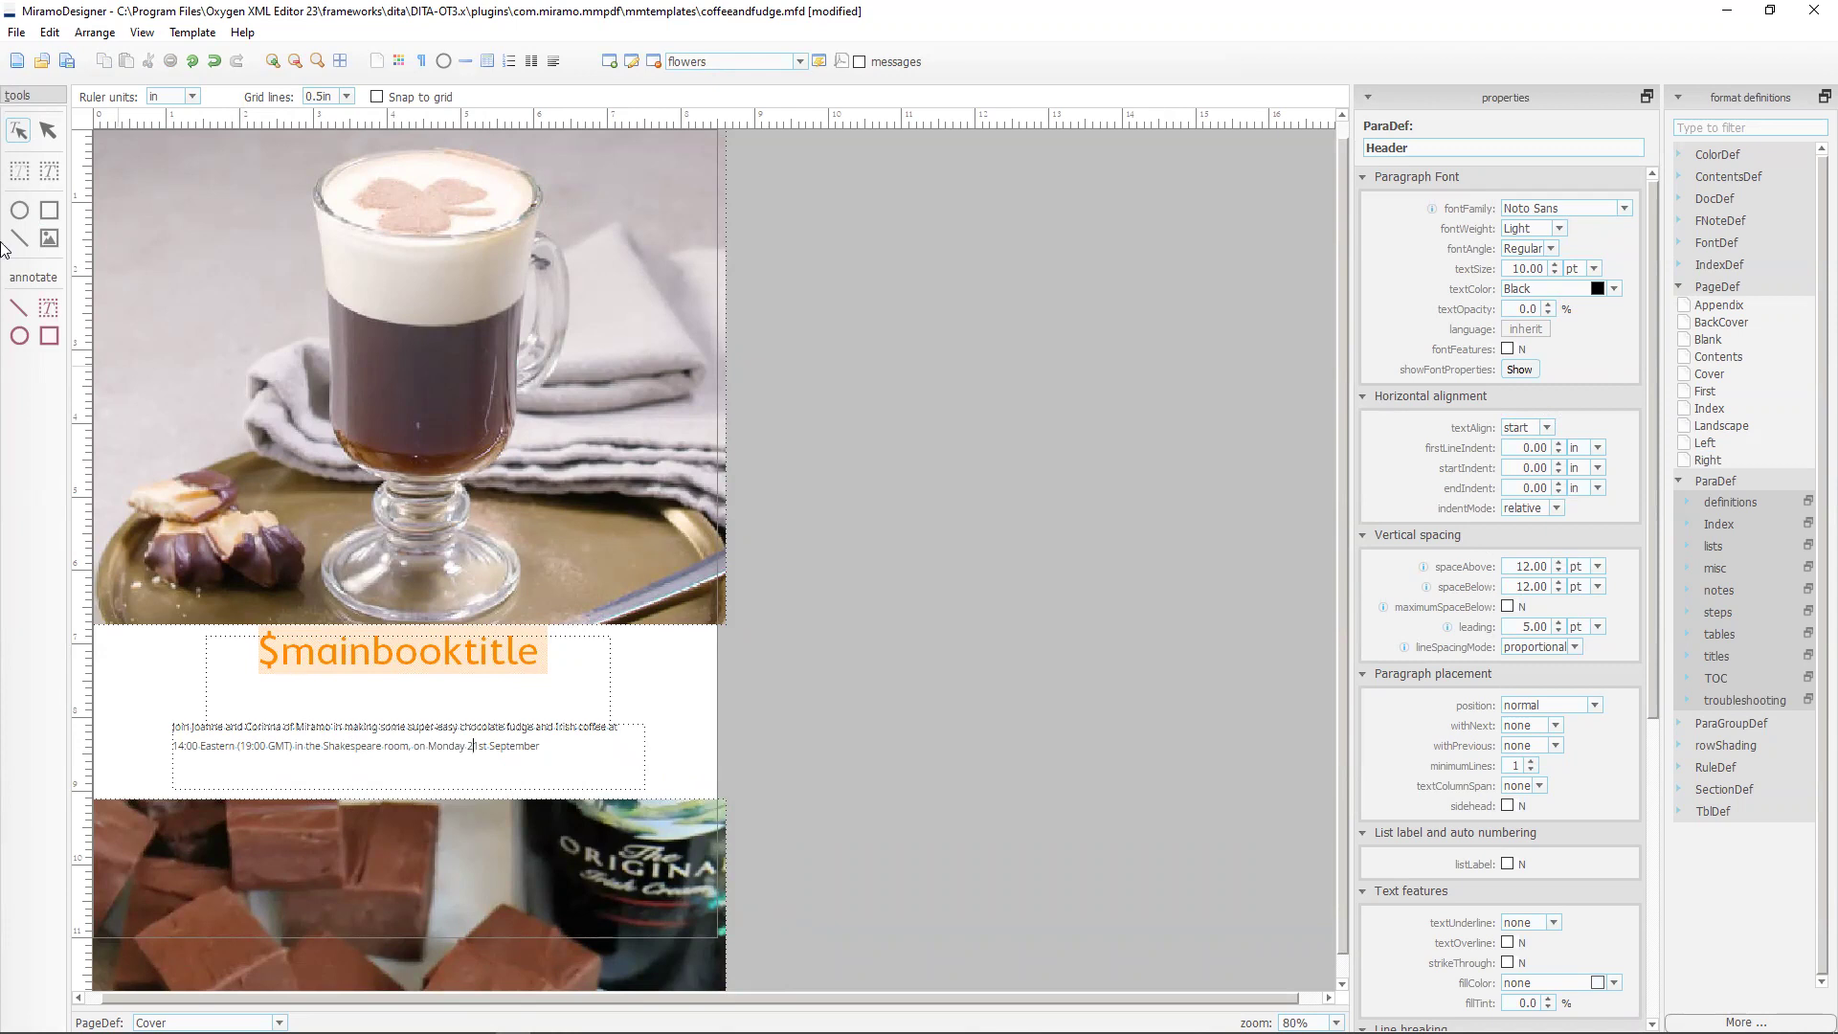
Lower the invitation frame's top edge to make it about 14.9 mm high, and save the template.
click(48, 129)
click(409, 729)
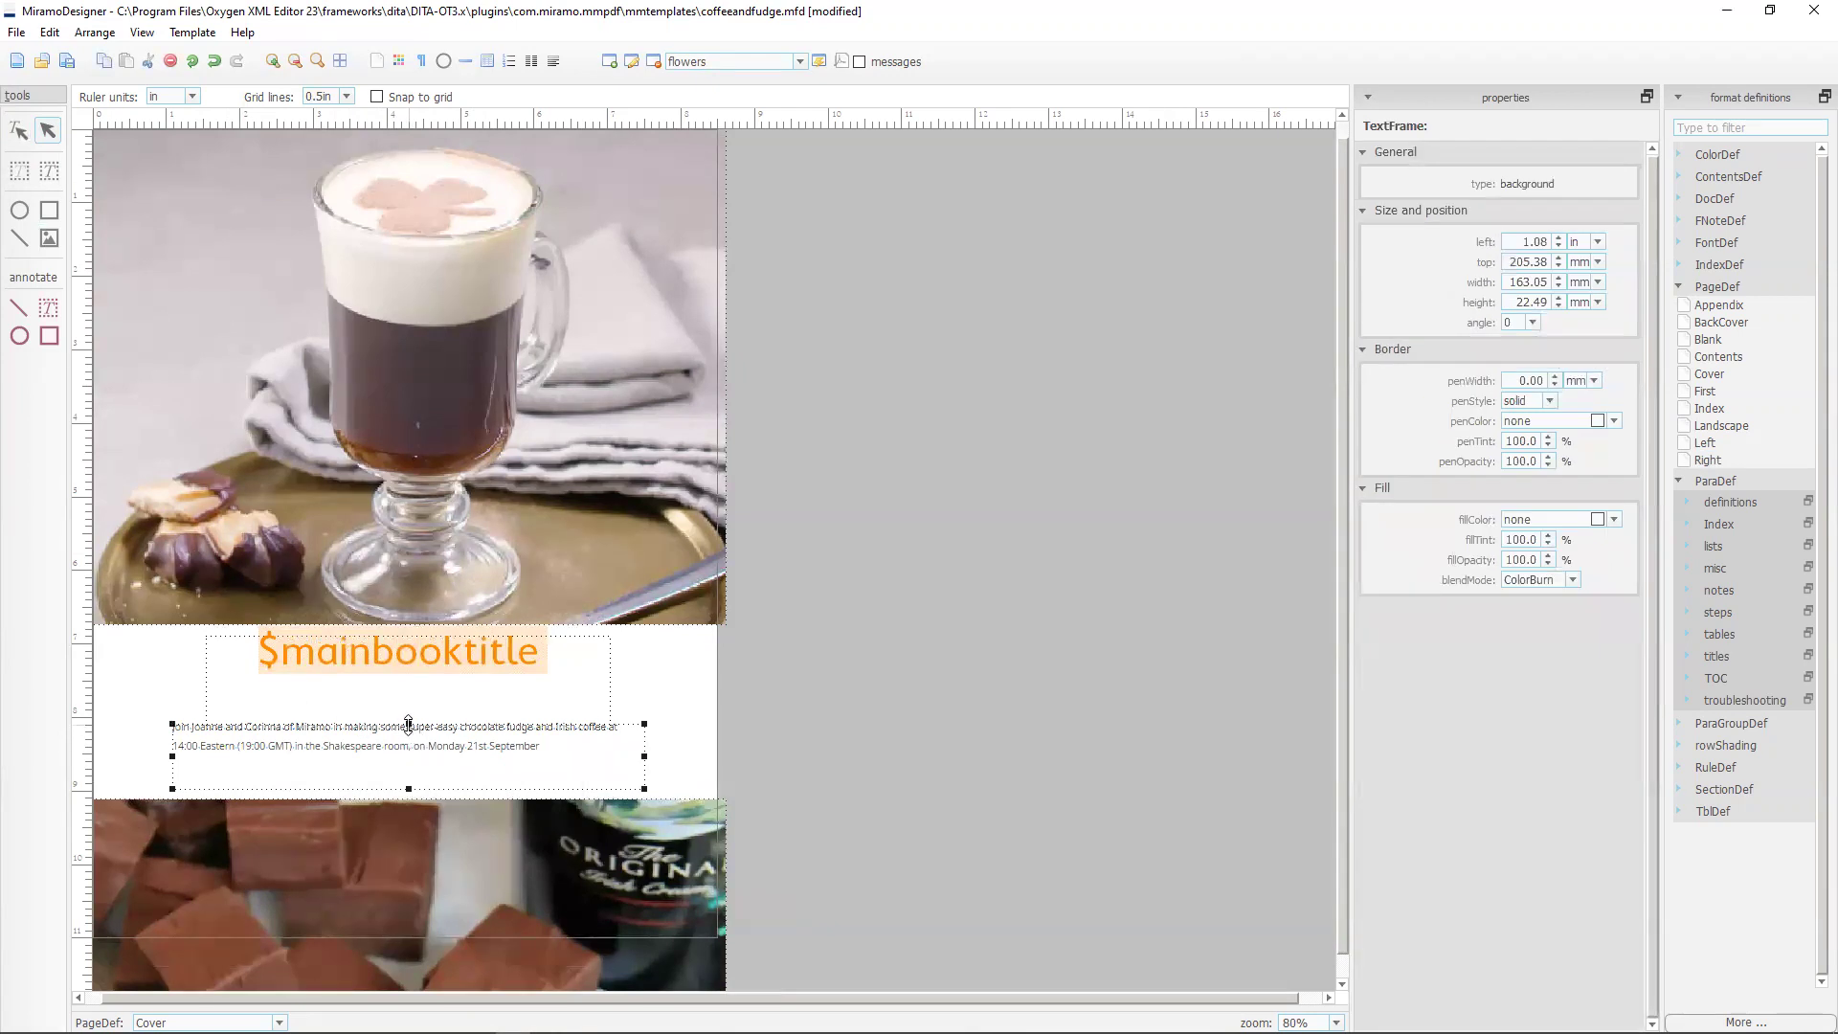
drag(408, 725, 406, 746)
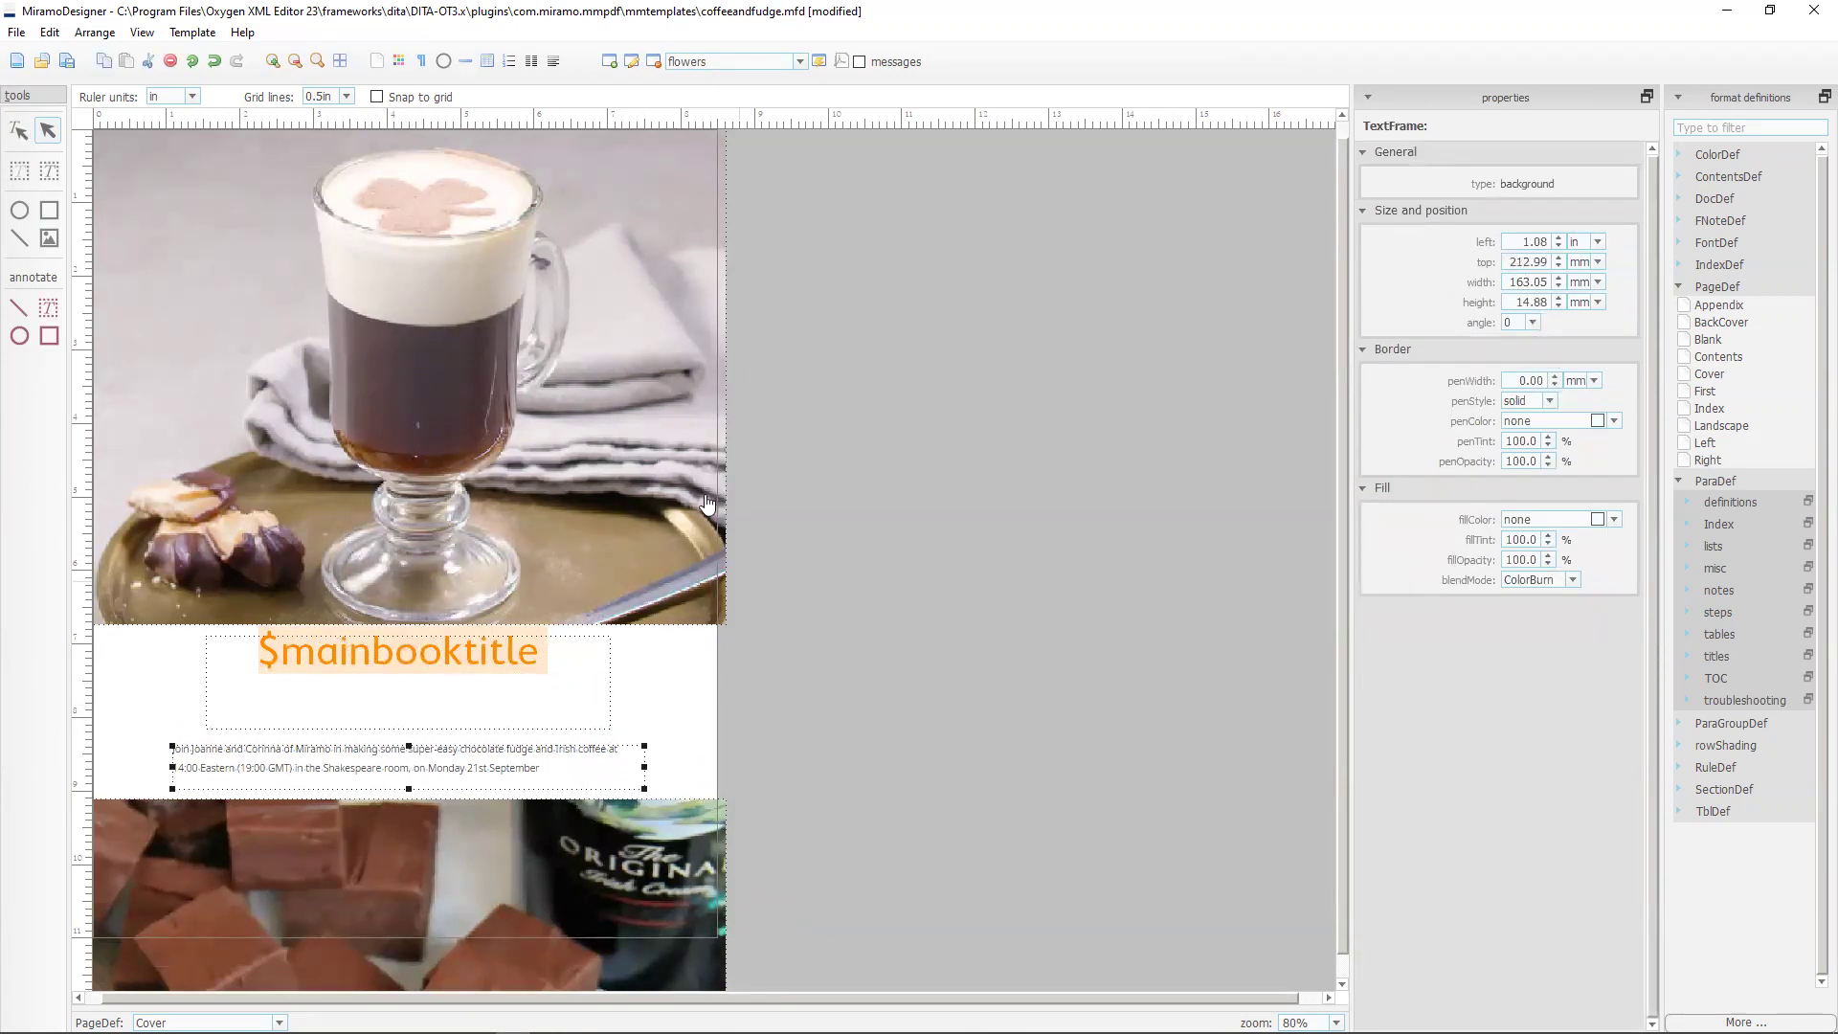
click(66, 62)
Switch to Oxygen XML Editor and run the MiramoPDF 2.0.0 Dev - coffee and fudge transformation on coffeeAndFudge.ditamap.
click(1727, 11)
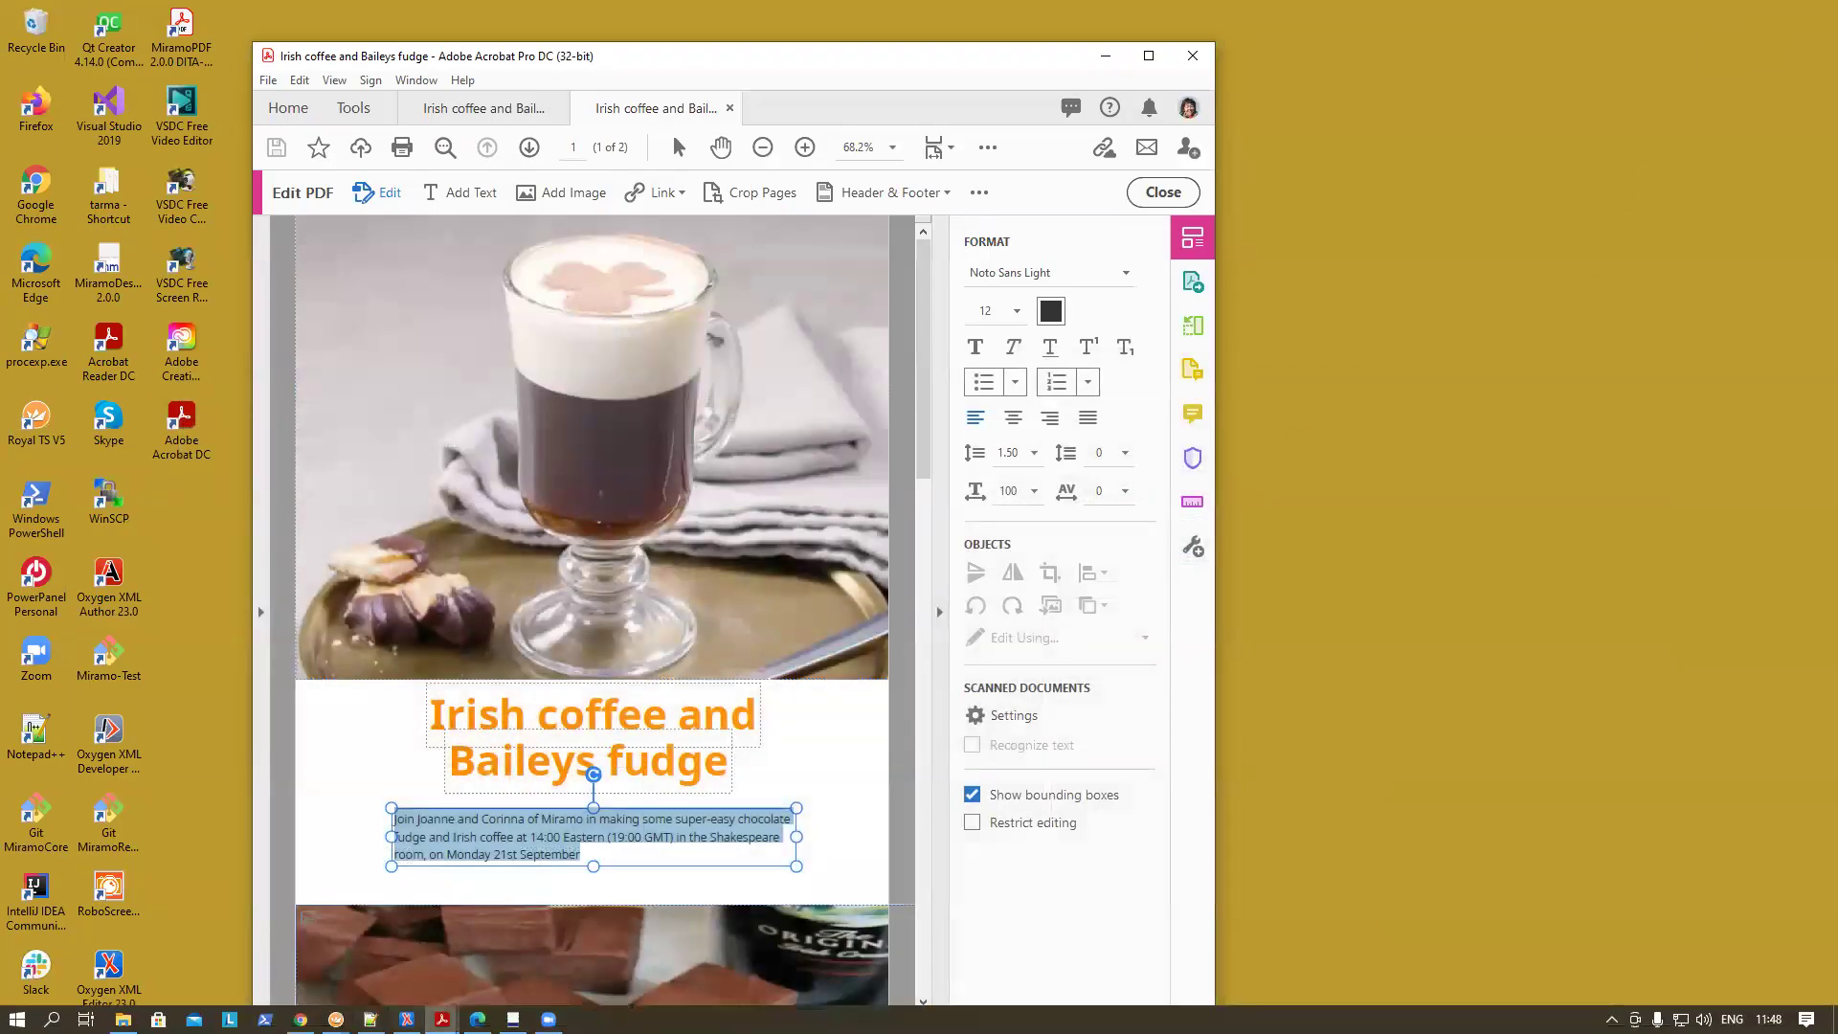
click(407, 1026)
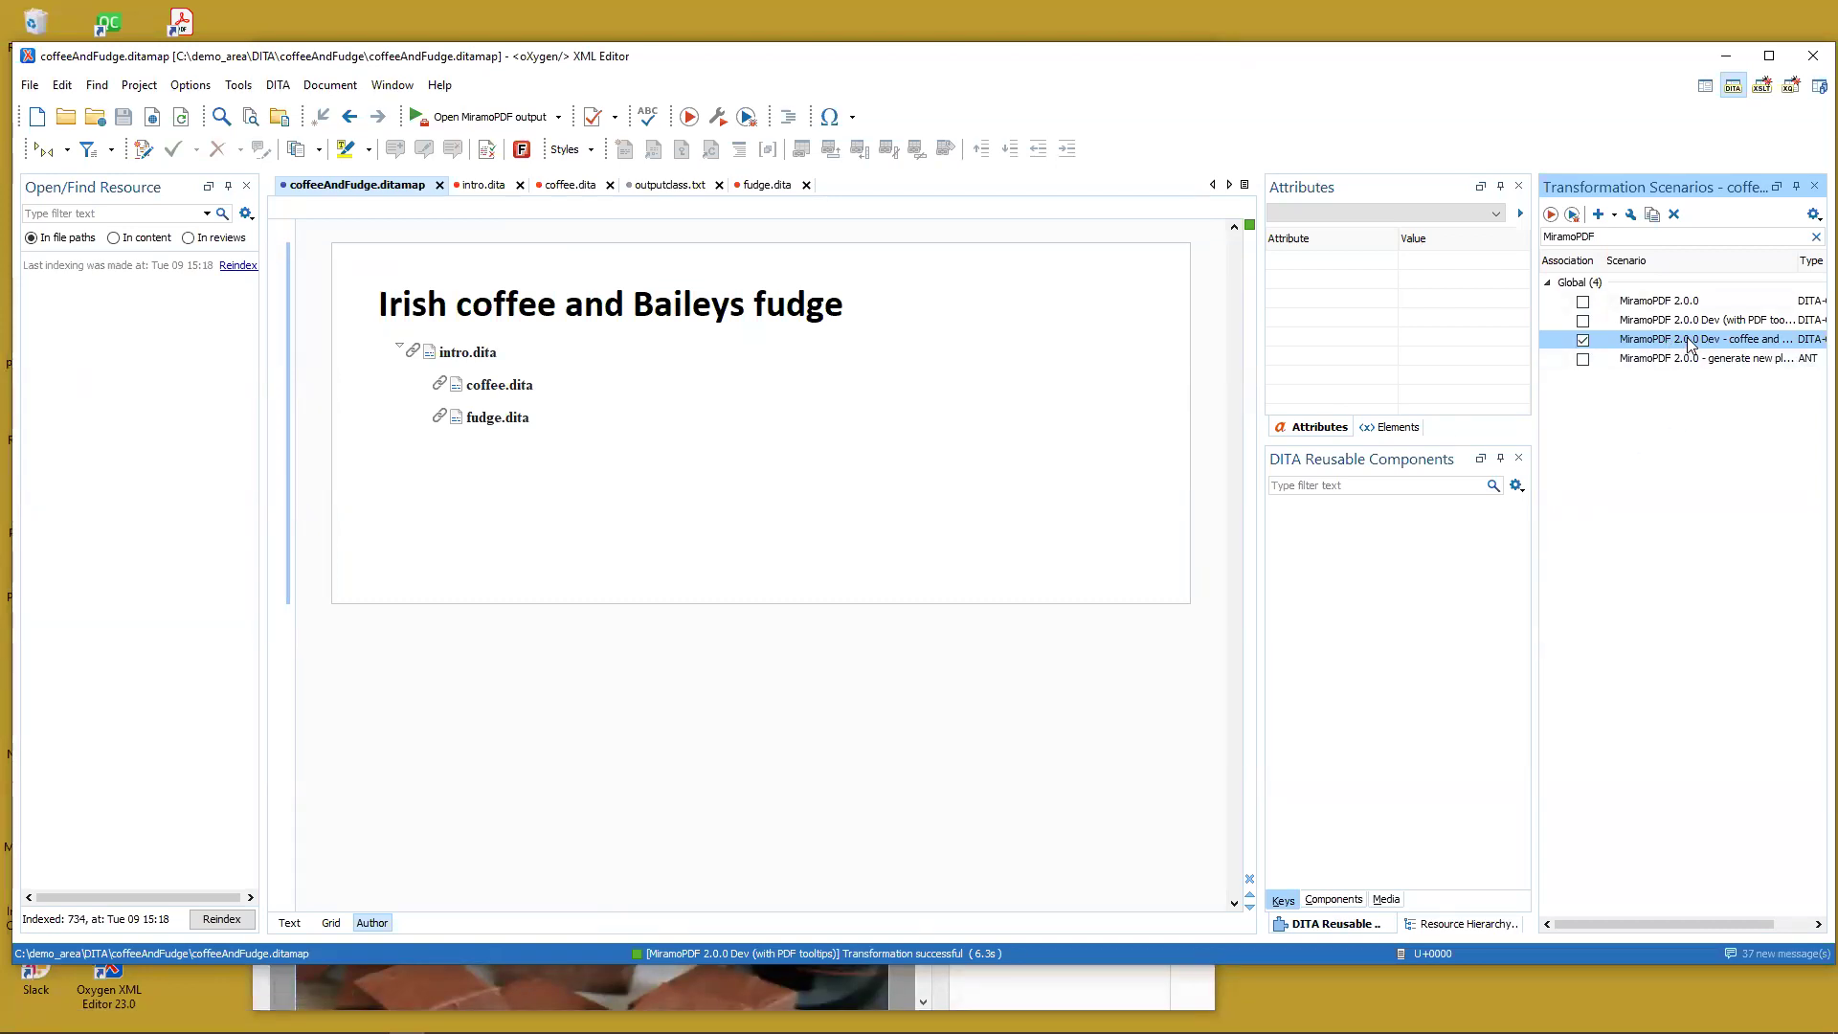
double_click(1690, 342)
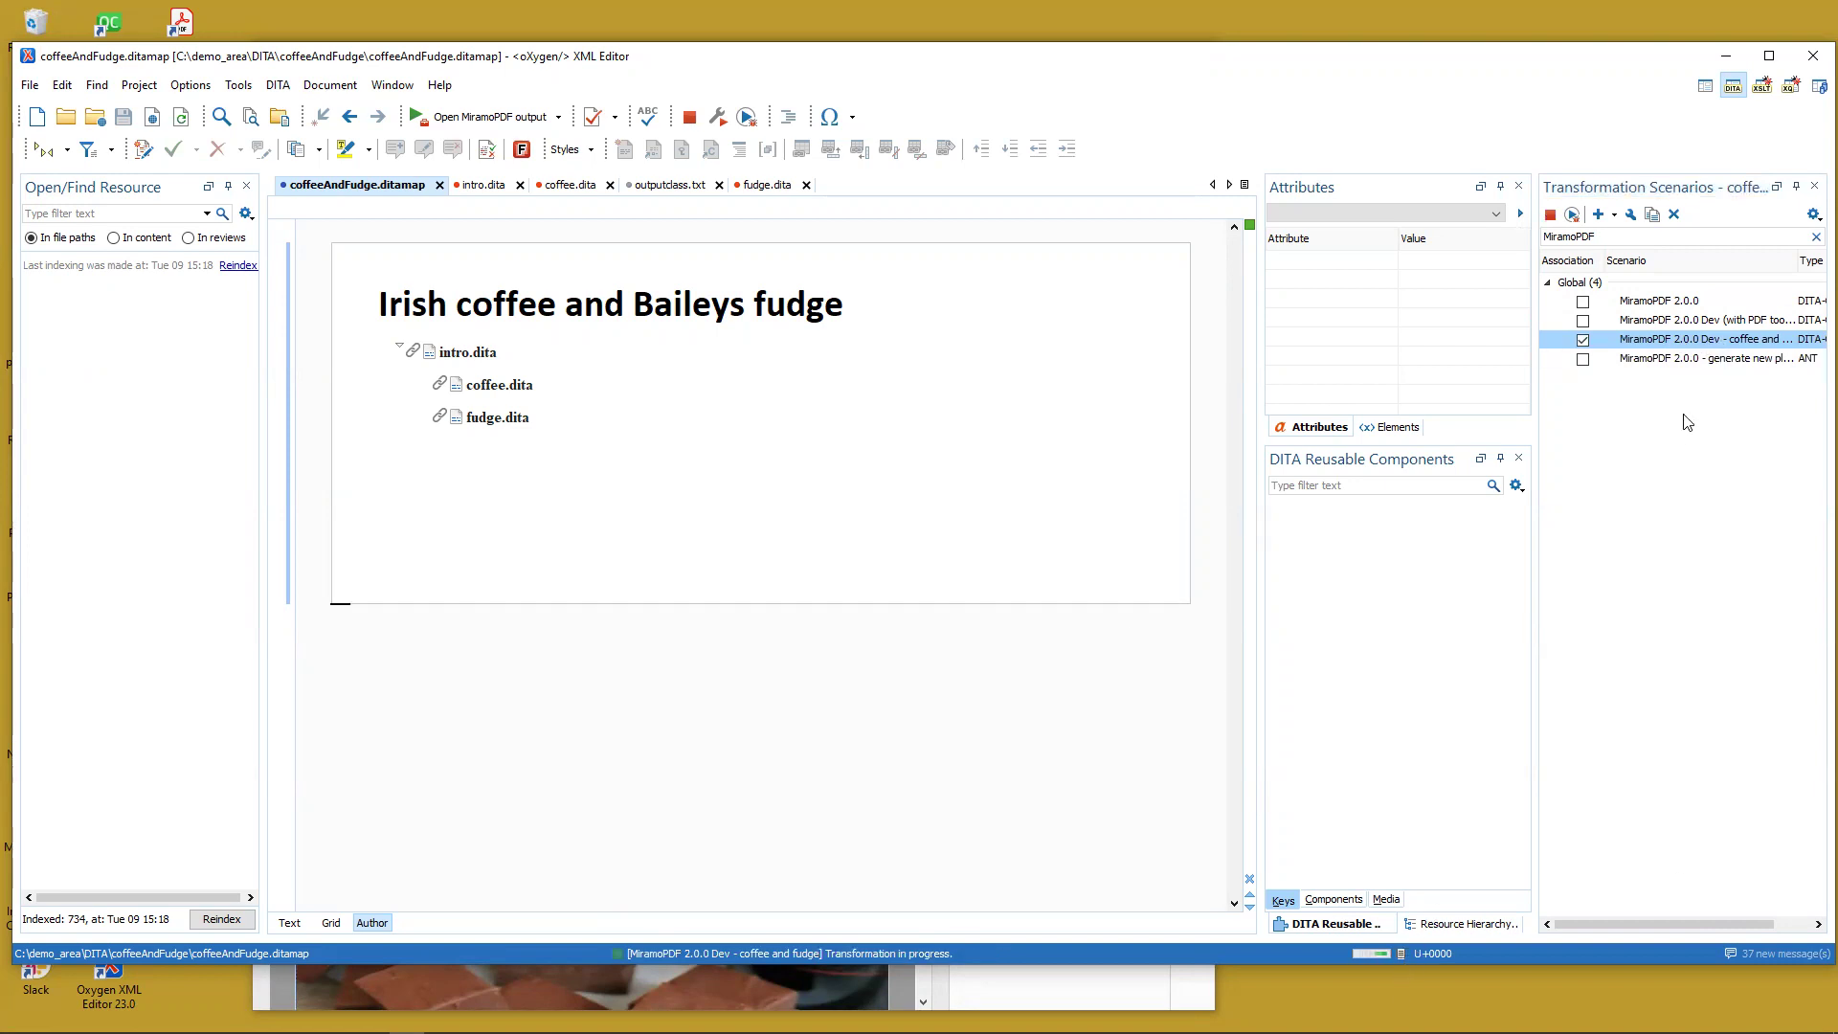
Open the MiramoPDF 2.0.0 Dev - coffee and fudge transformation scenario for editing.
click(1709, 344)
right_click(1709, 344)
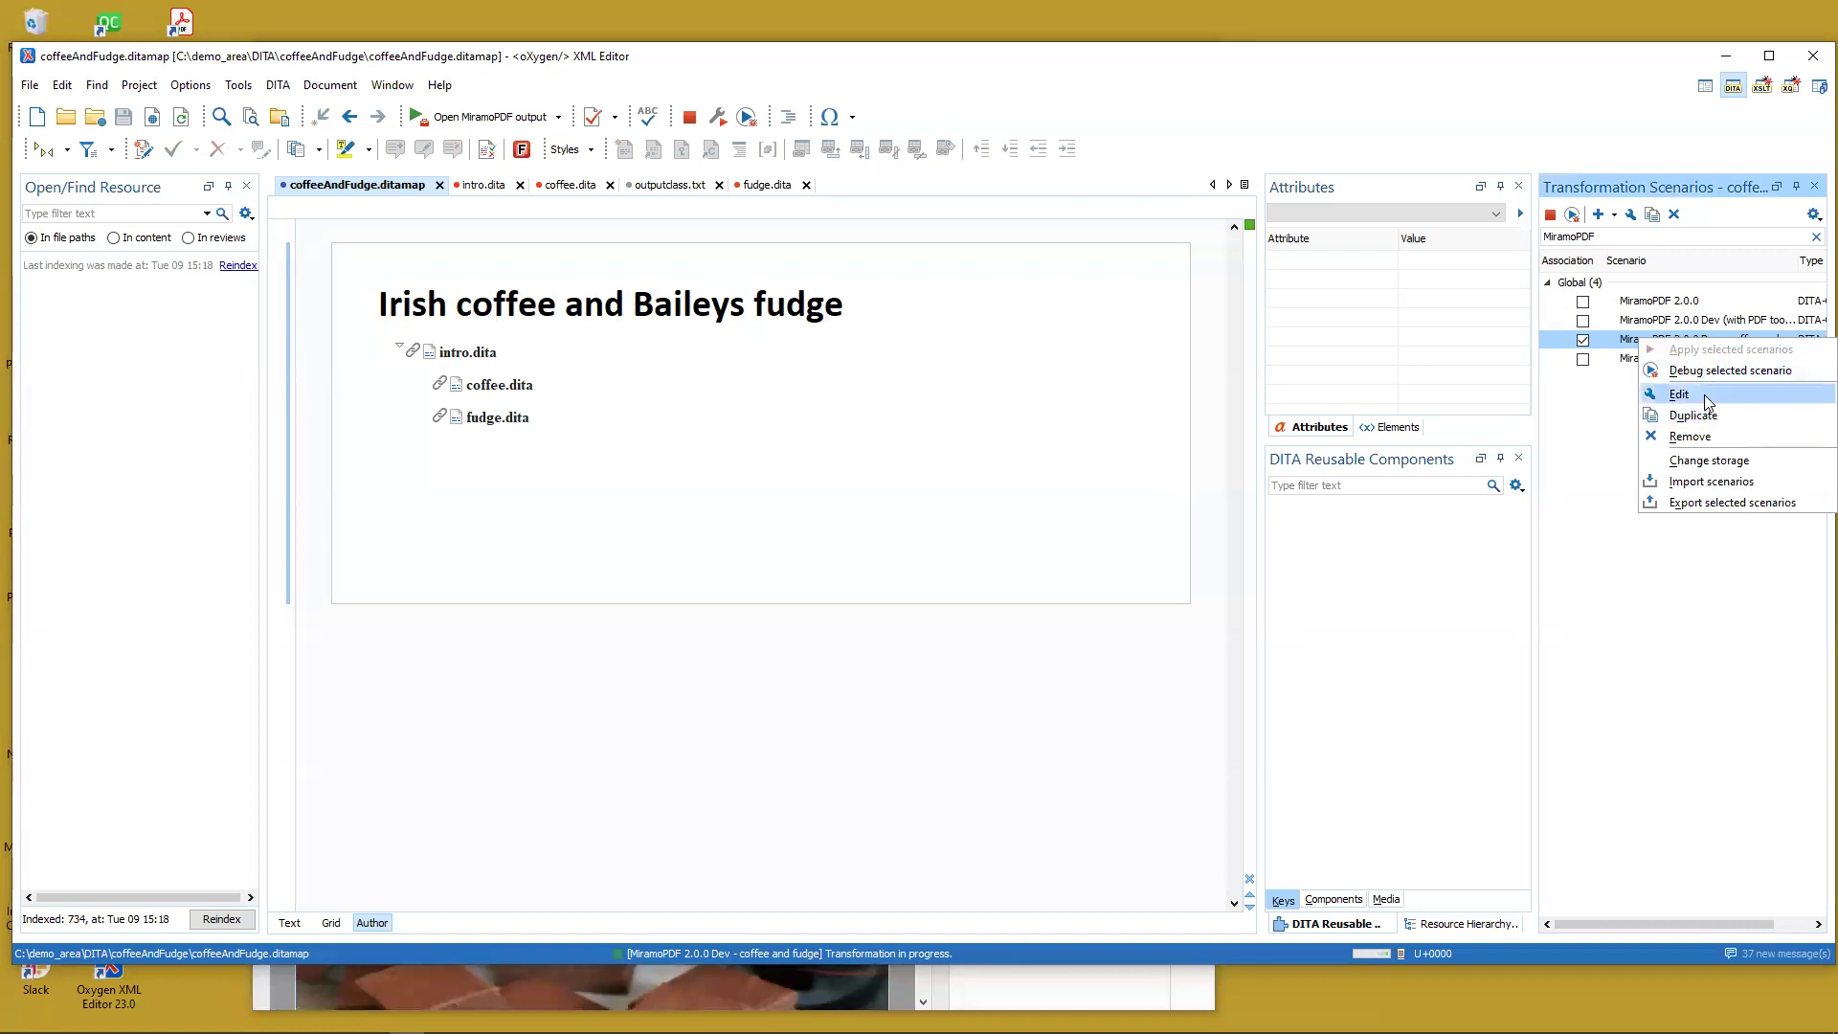
click(1704, 394)
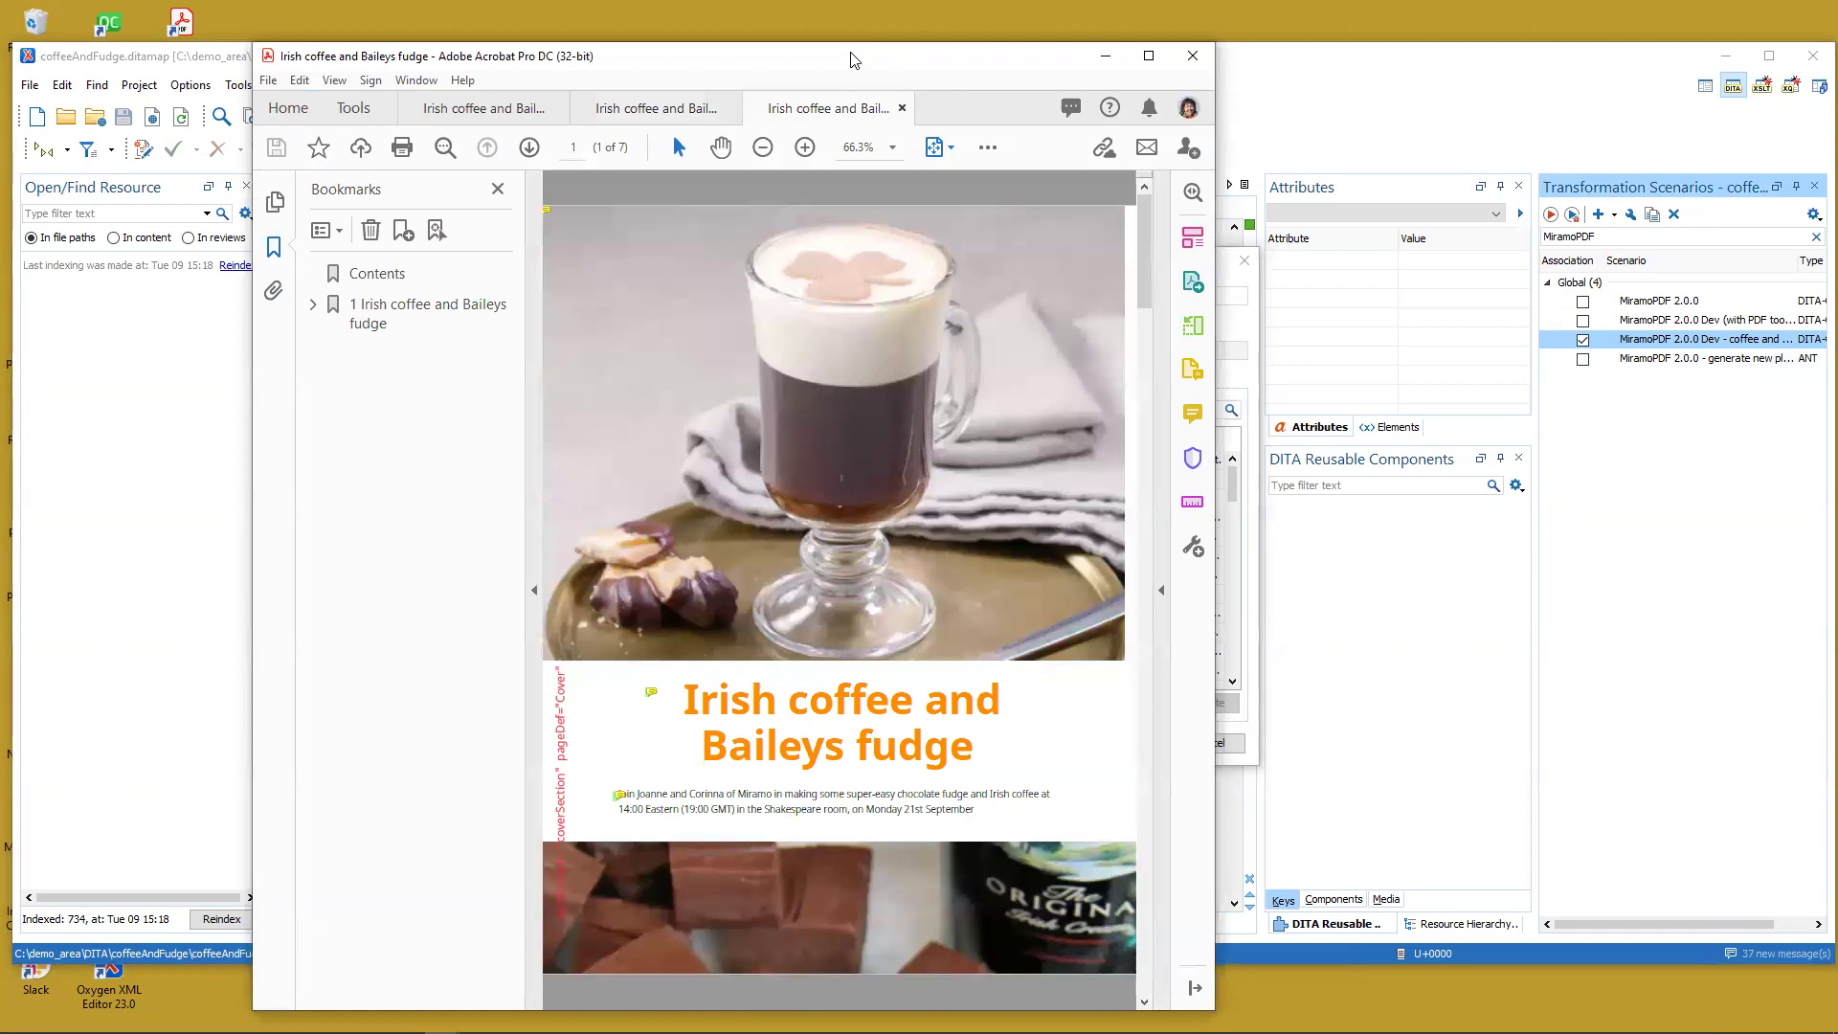
Compare the cover of the newly generated PDF with the reference PDF in Acrobat.
drag(855, 60, 879, 40)
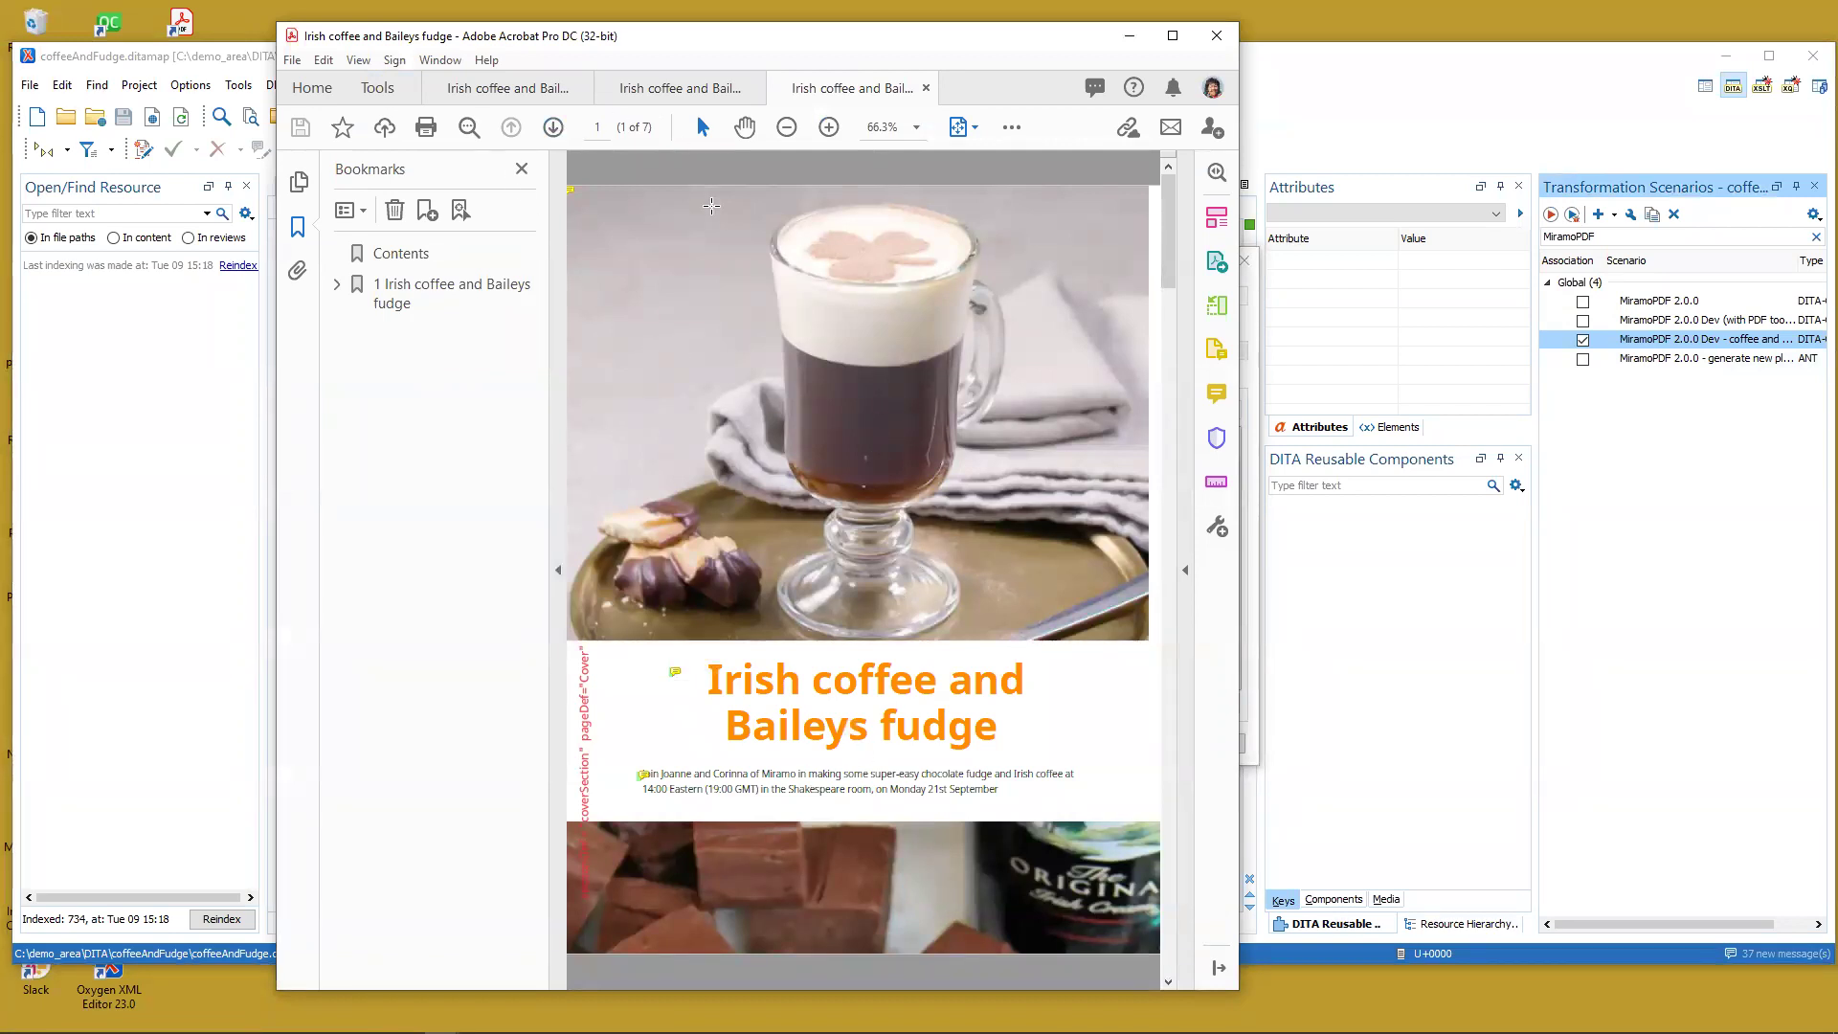
click(656, 88)
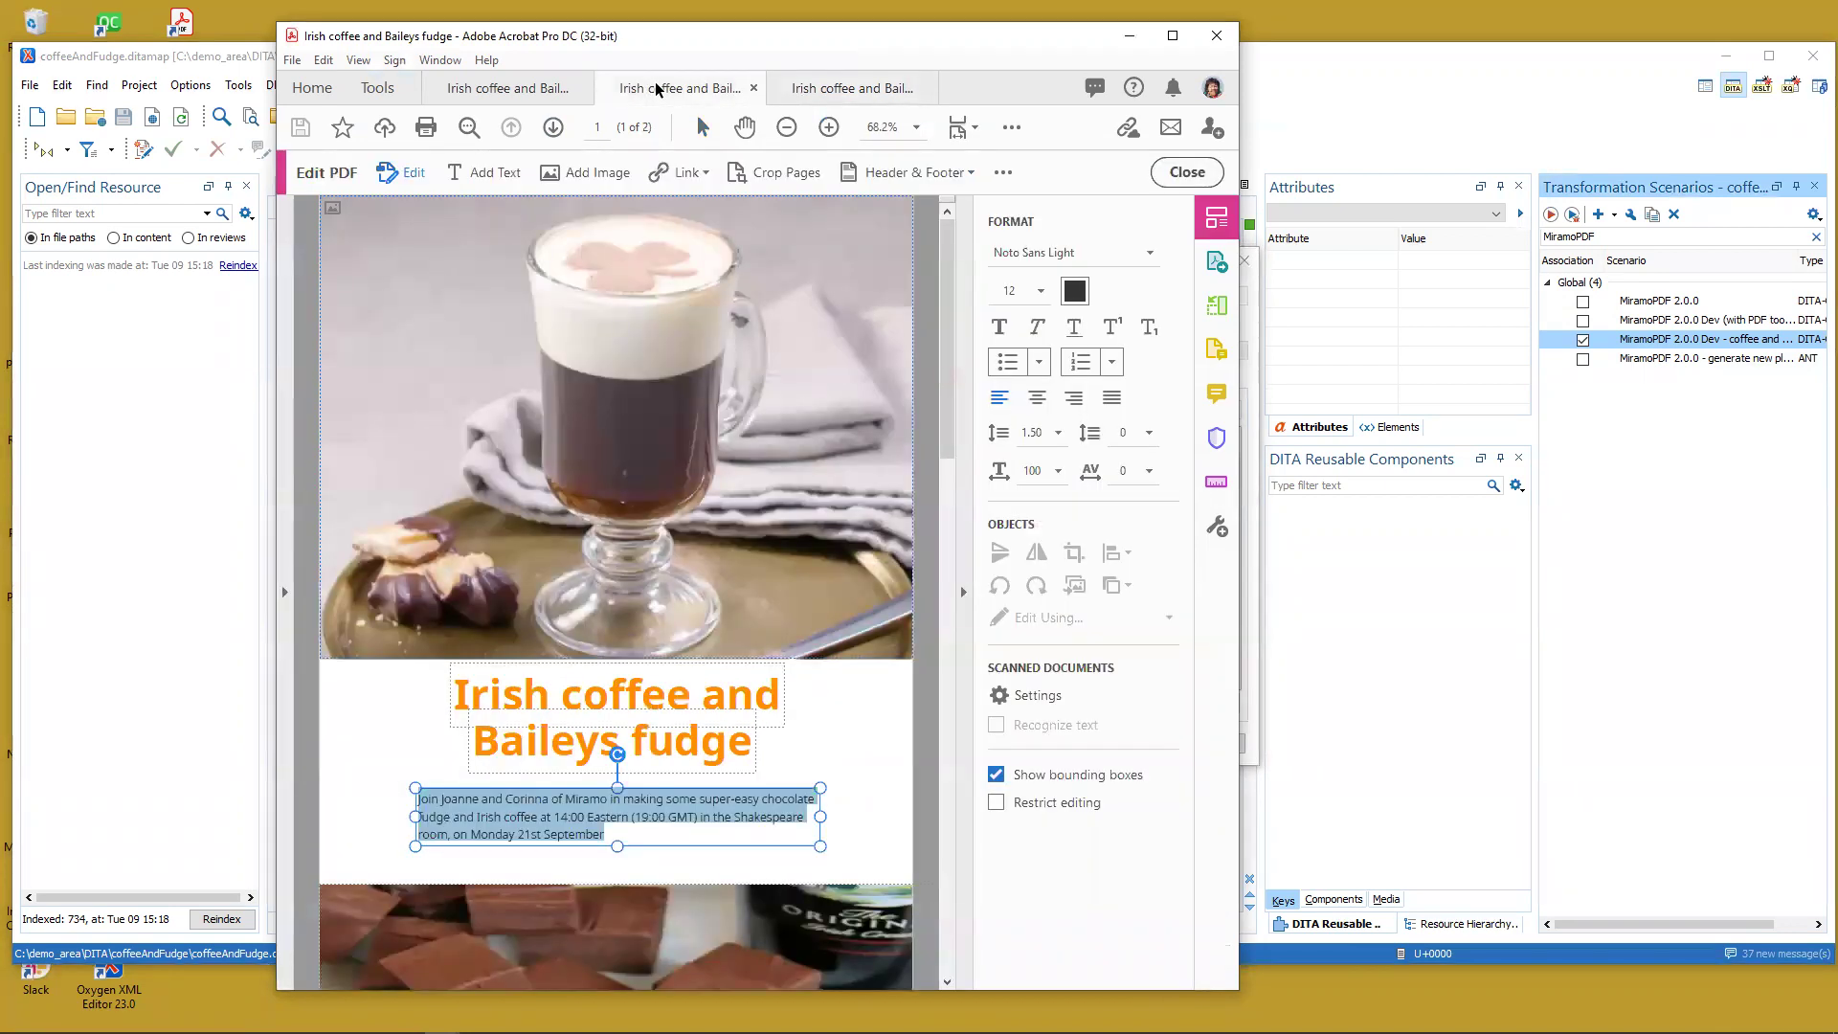